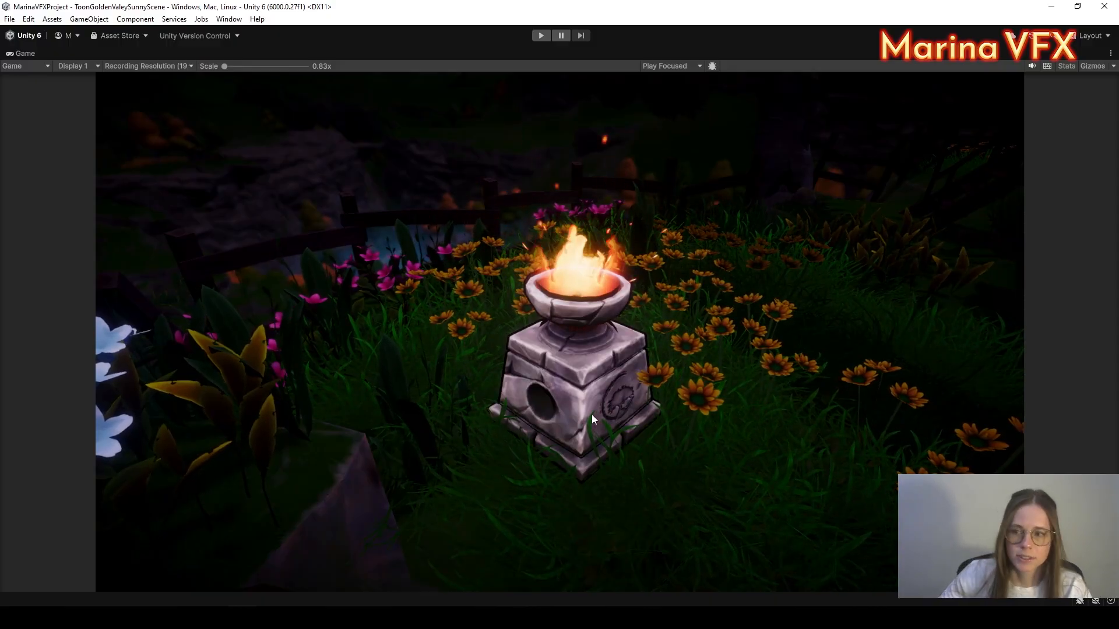
Step: Restore the full editor layout from the maximized Game view and orbit around the brazier
right_click(25, 53)
click(47, 85)
alt+drag(633, 274, 477, 334)
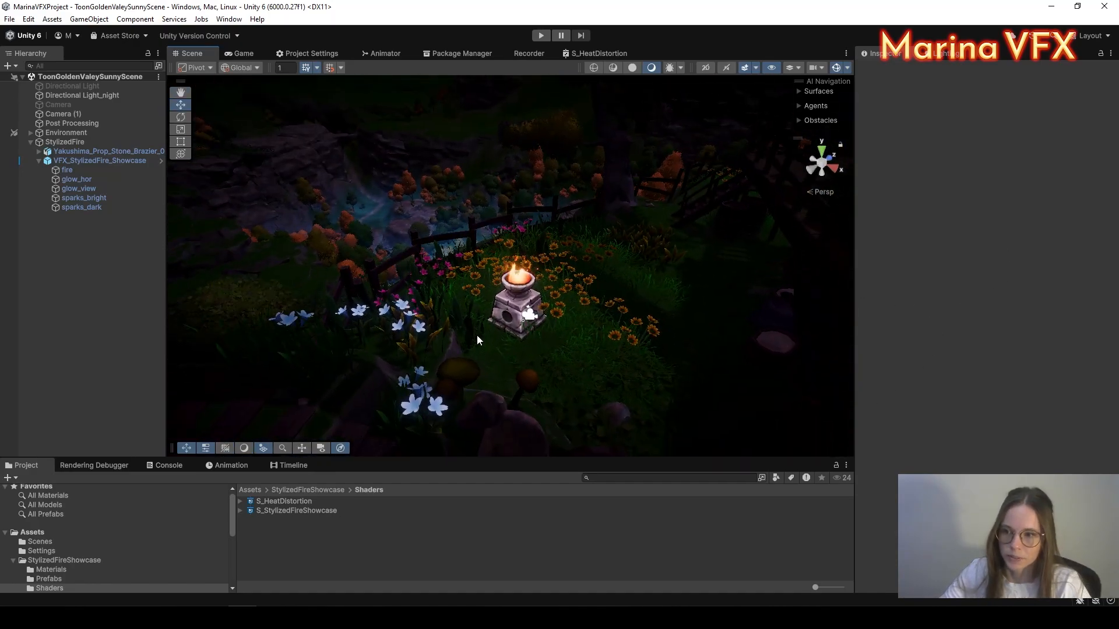
scroll(555, 294, up, 3)
mouse_move(560, 296)
middle_down()
mouse_move(591, 263)
mouse_move(574, 260)
mouse_move(576, 292)
middle_up()
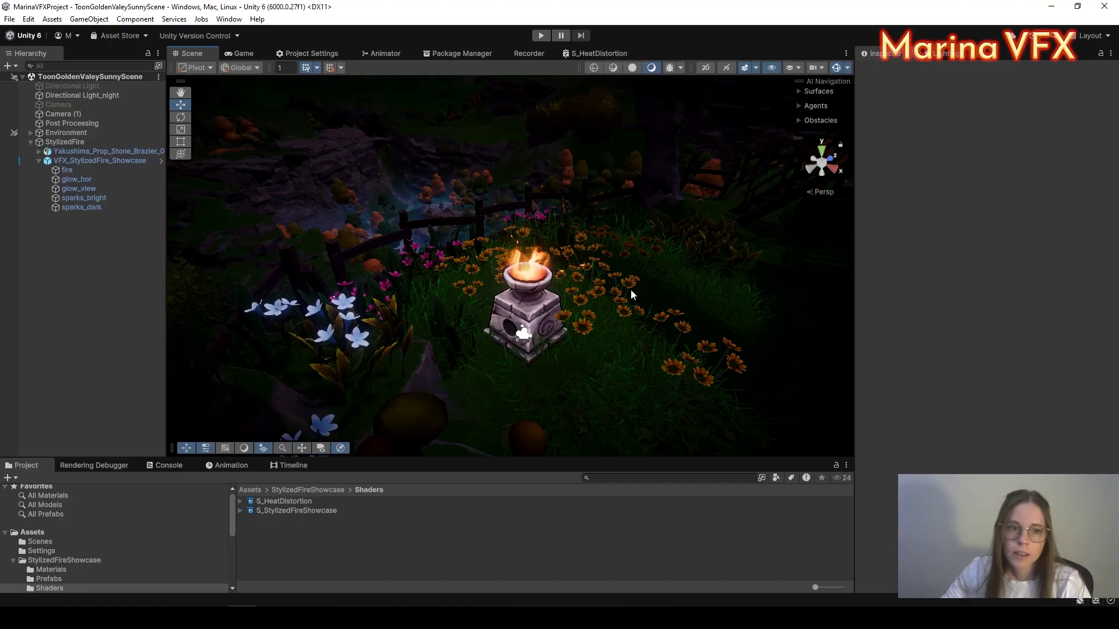
Step: Orbit and pan the Scene view to a low, steep angle centred on the brazier
alt+drag(631, 289, 619, 212)
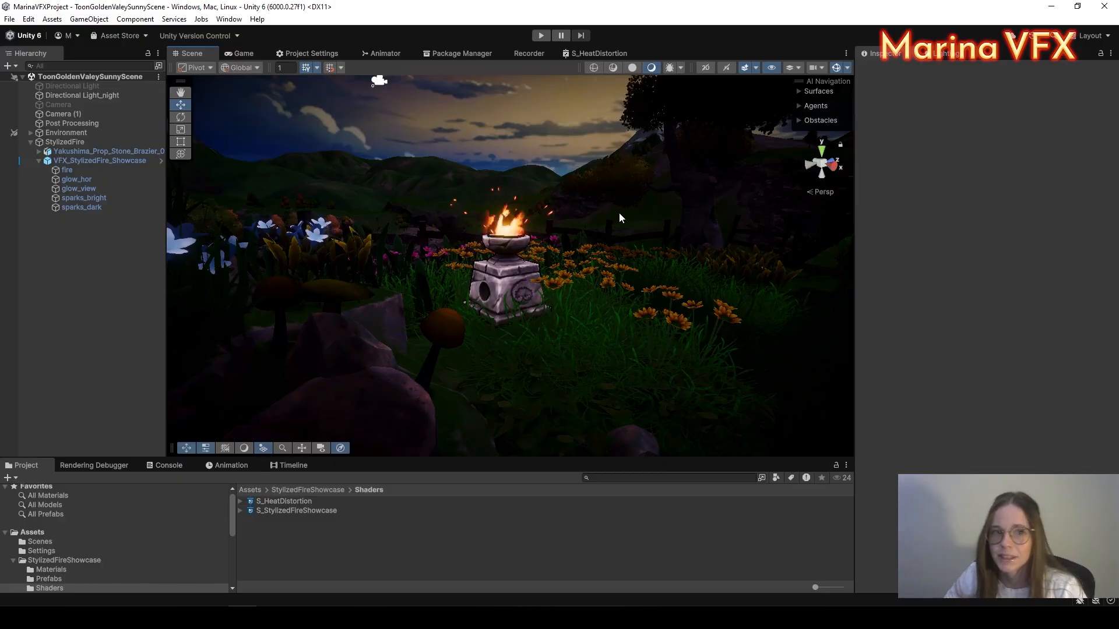
alt+drag(618, 268, 656, 300)
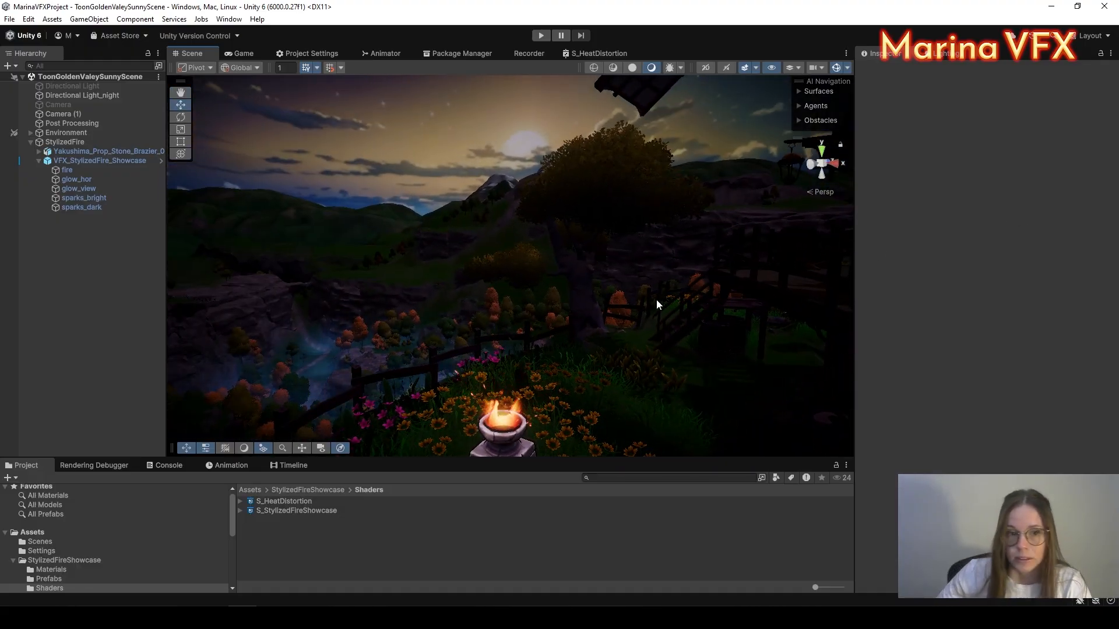
scroll(522, 361, up, 4)
alt+drag(618, 350, 600, 358)
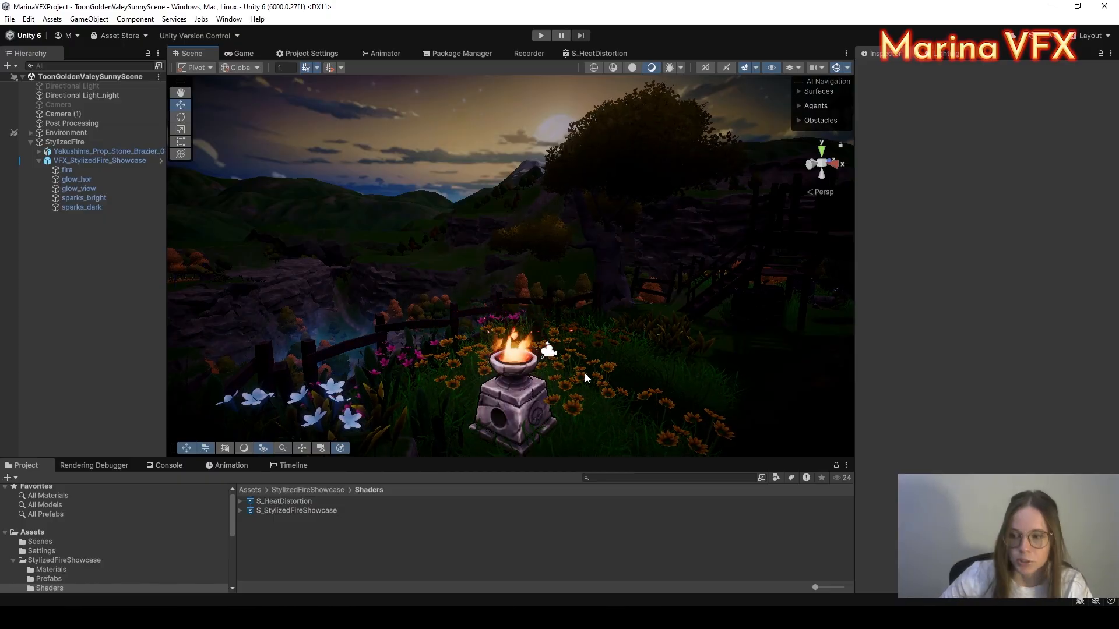
middle_drag(593, 336, 616, 268)
alt+drag(617, 268, 592, 312)
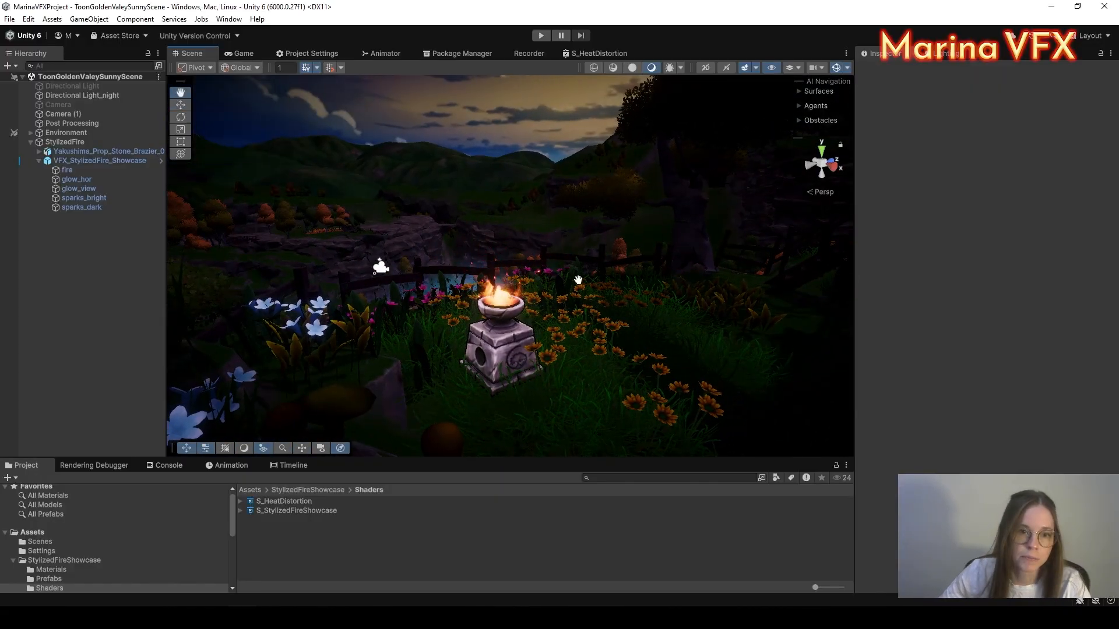
alt+drag(592, 311, 648, 287)
middle_drag(648, 287, 645, 287)
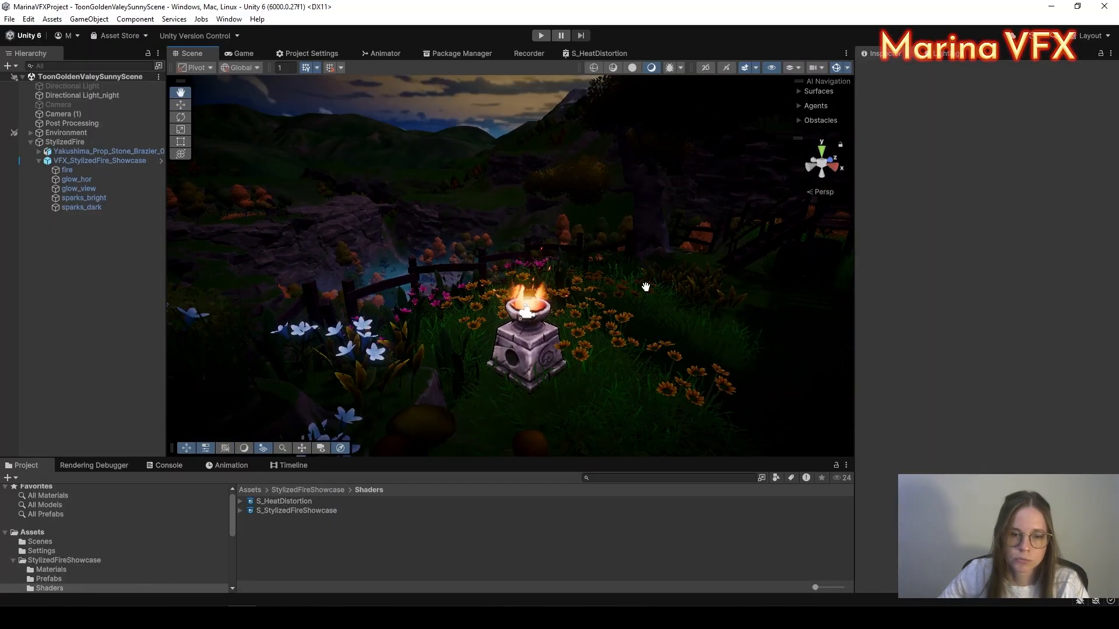
alt+drag(540, 260, 659, 236)
middle_drag(659, 235, 599, 267)
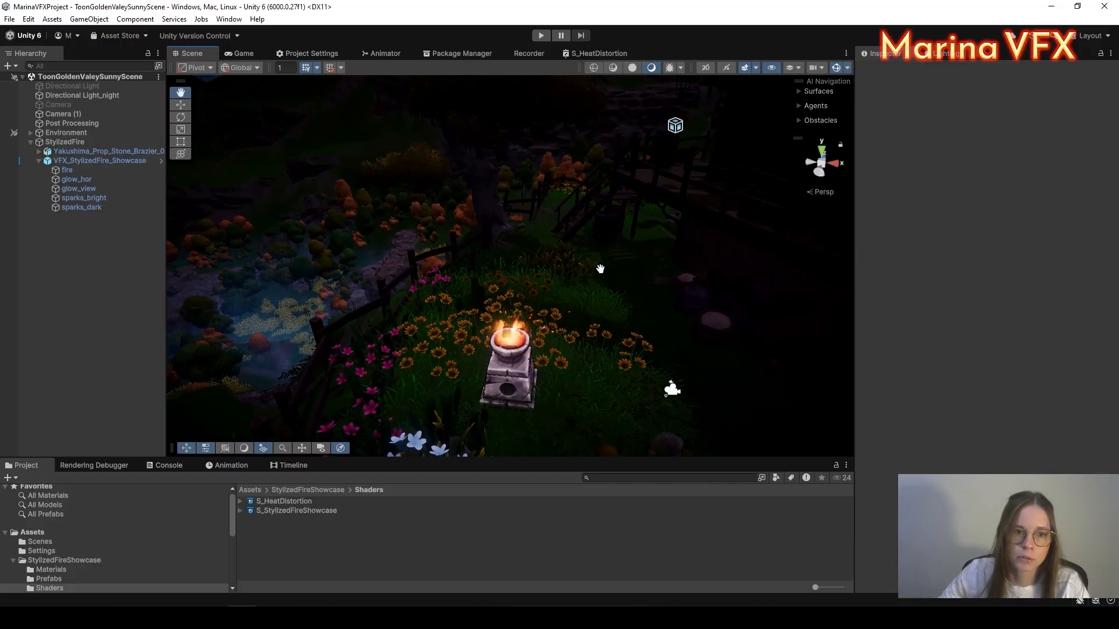
alt+drag(600, 344, 579, 292)
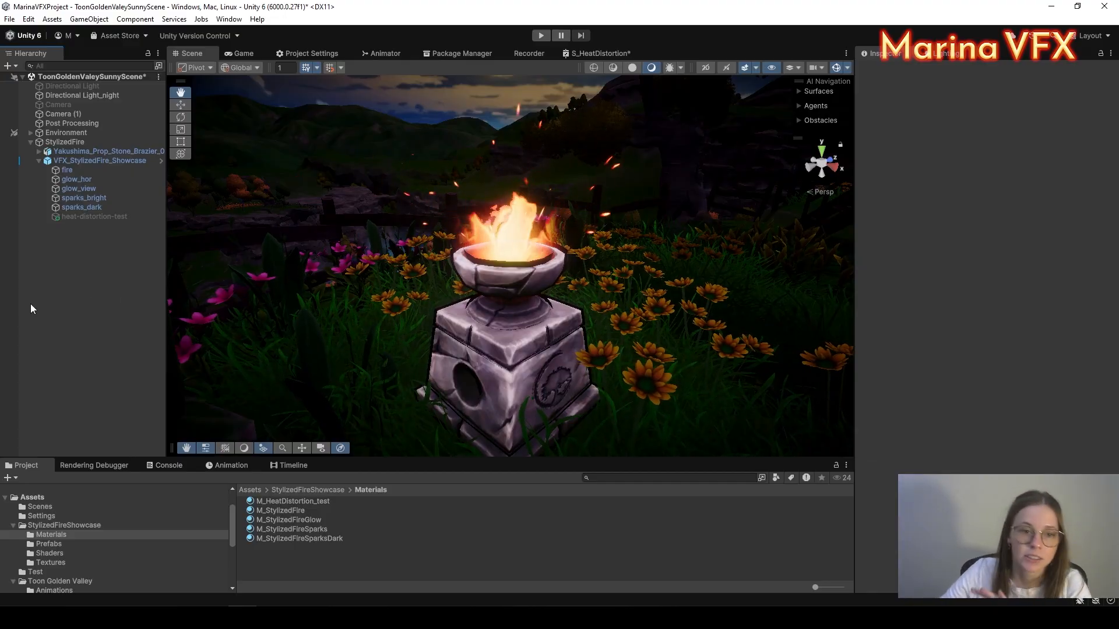
Step: Select heat-distortion-test and switch it on to preview the effect, then off again
click(76, 216)
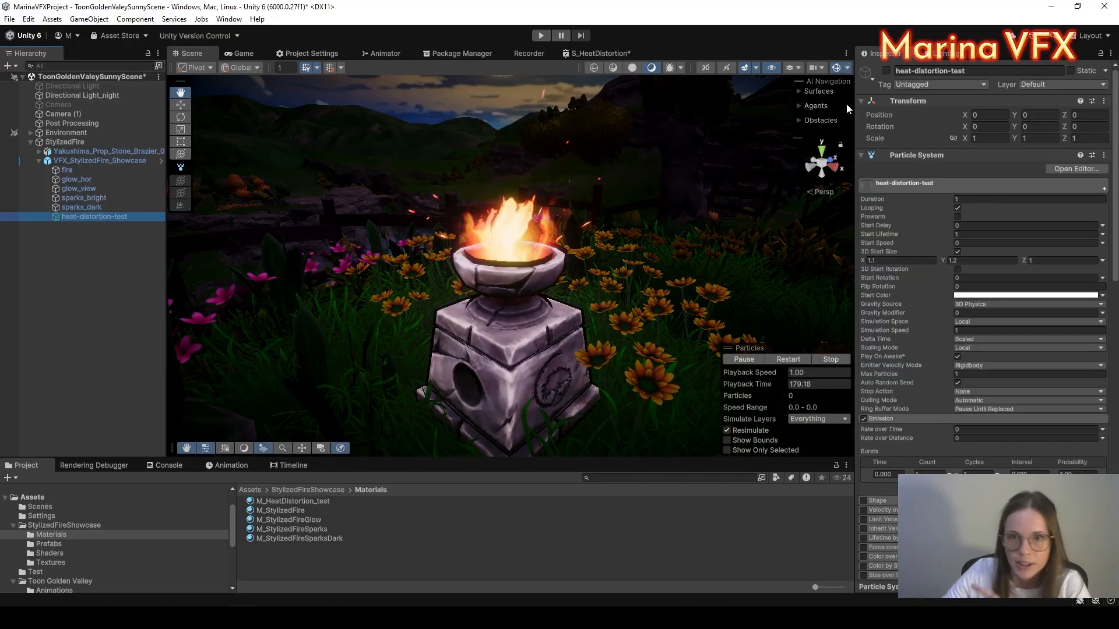
click(886, 71)
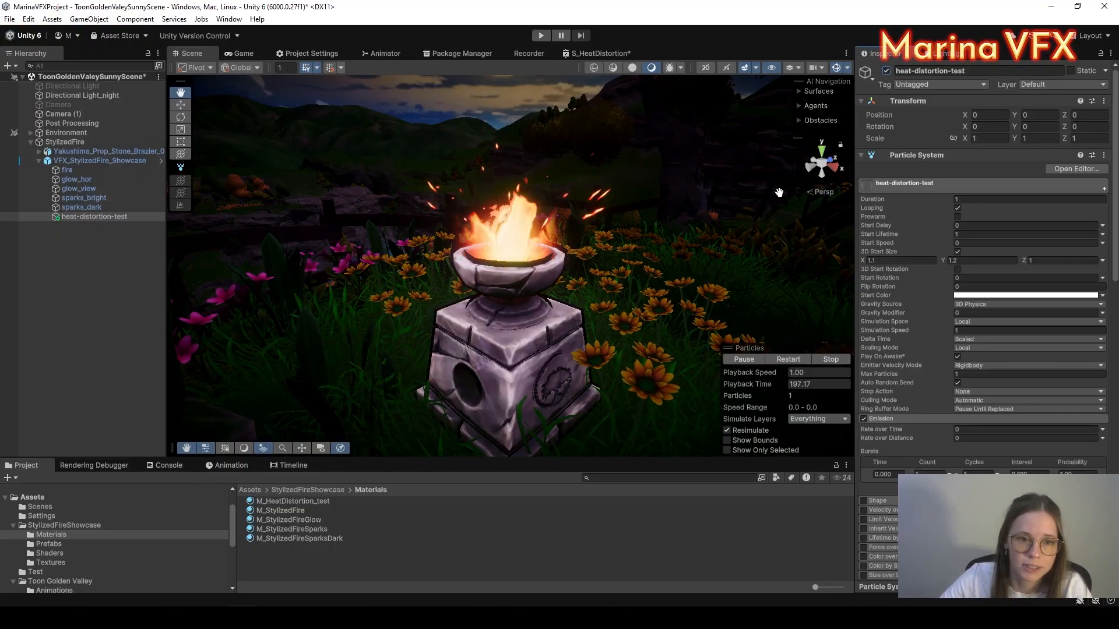
click(886, 71)
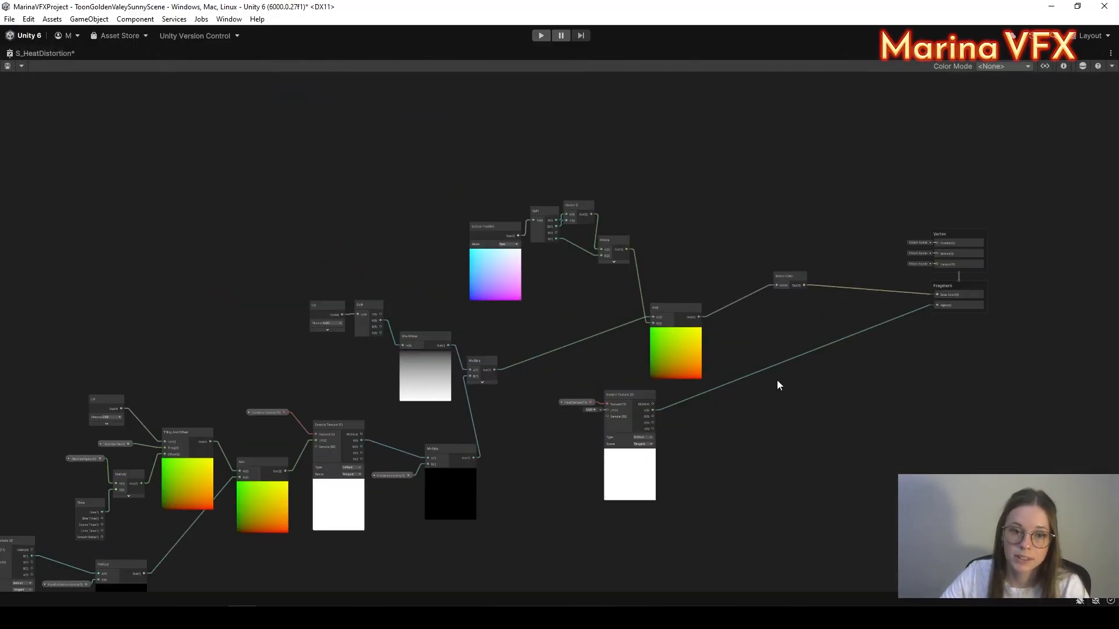
Step: Move the Add node up-right and zoom in on the Scene Color node
middle_drag(890, 470, 976, 423)
scroll(970, 415, down, 1)
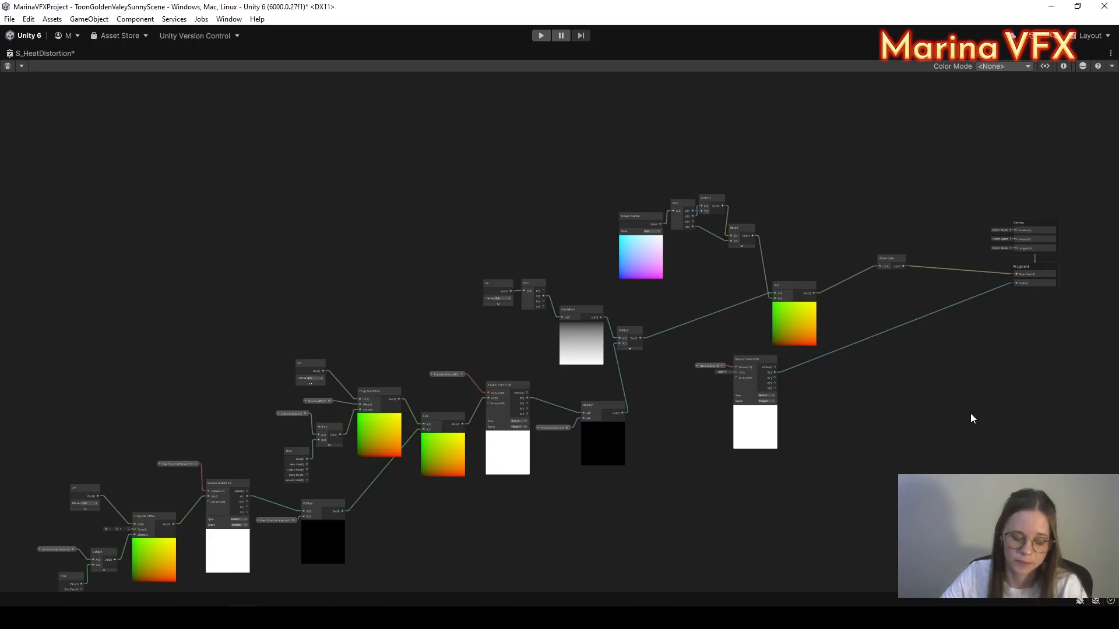
middle_drag(966, 432, 879, 481)
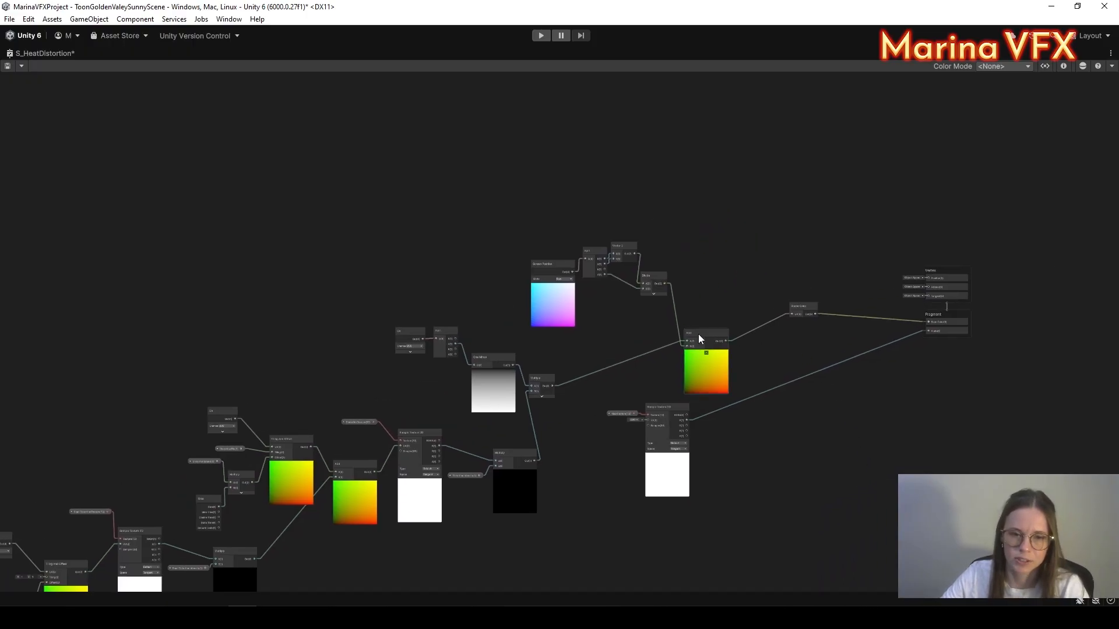
drag(698, 334, 715, 319)
middle_drag(715, 319, 688, 319)
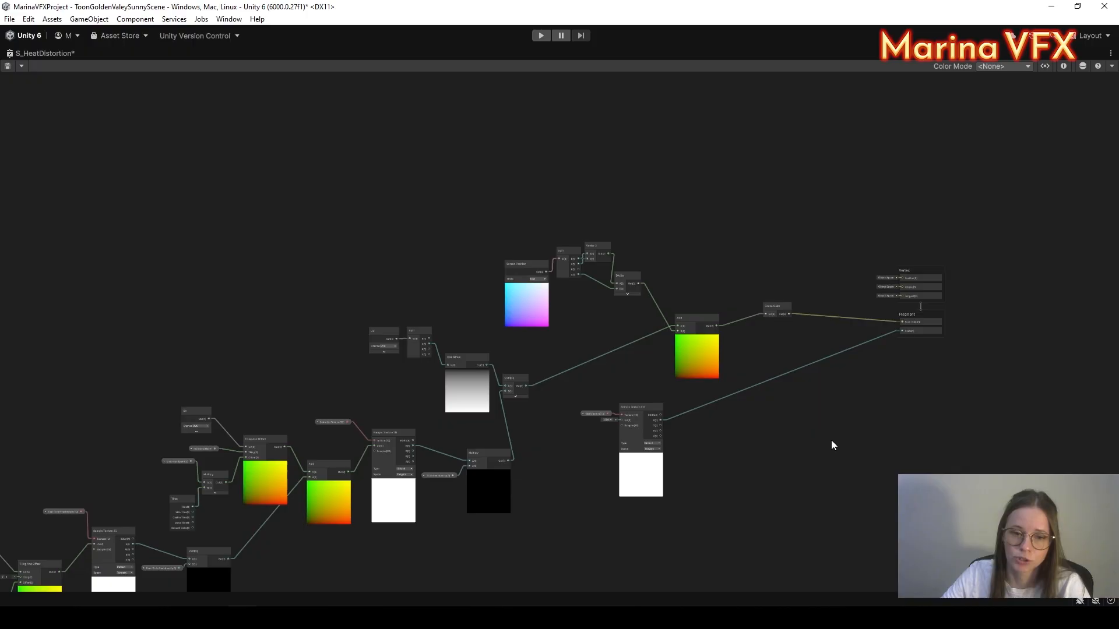
middle_drag(831, 445, 807, 456)
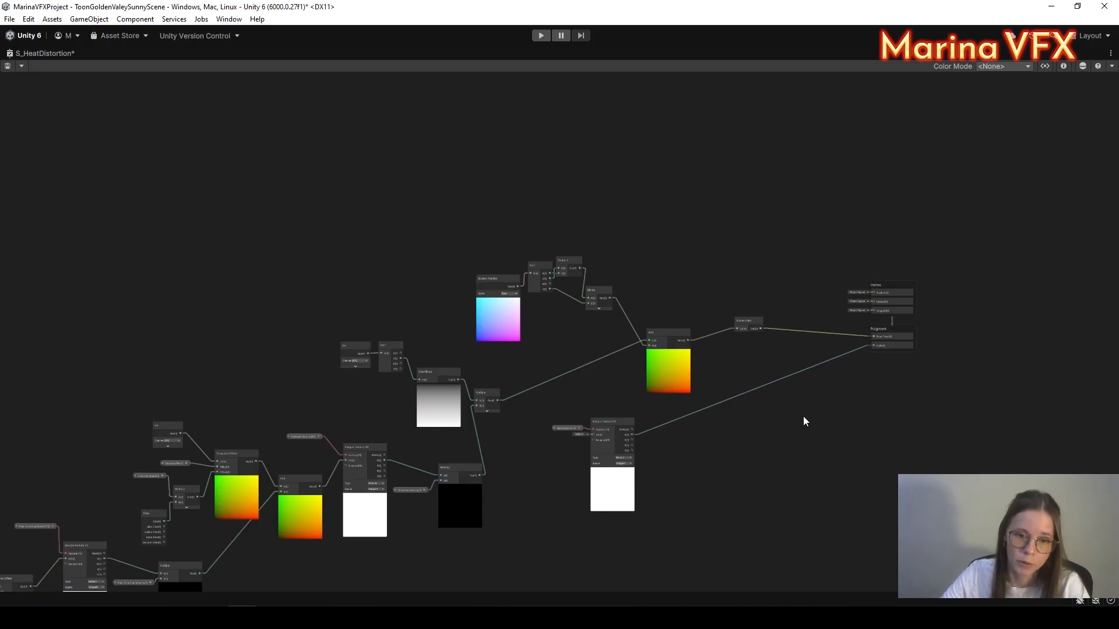
middle_drag(808, 415, 733, 452)
scroll(699, 338, up, 8)
middle_drag(675, 504, 686, 413)
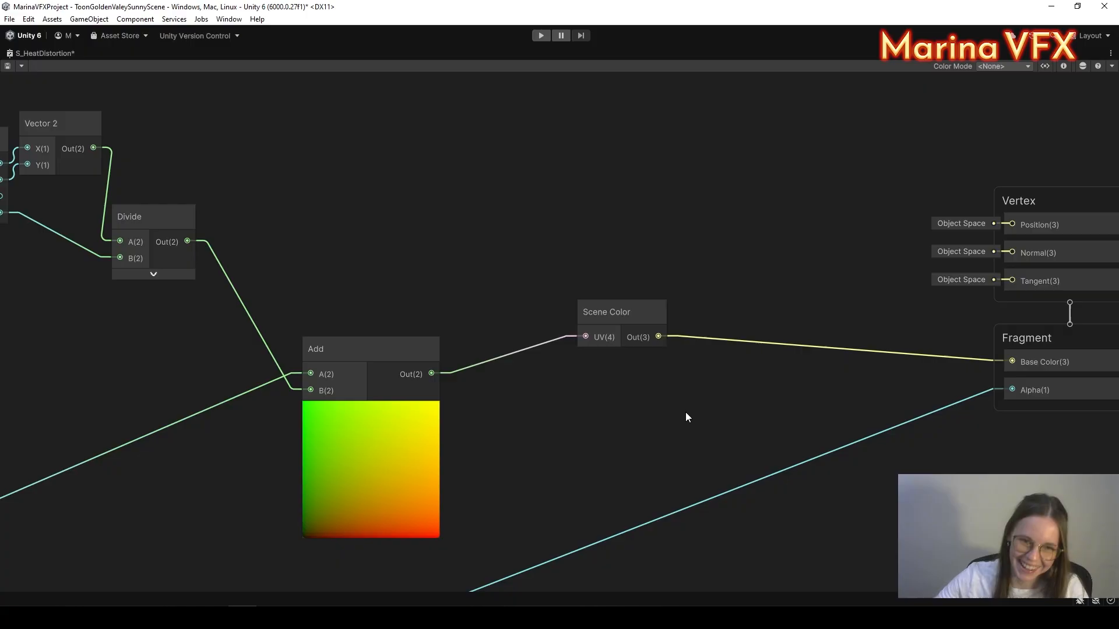
Step: Trace back through the Split and Multiply nodes and select the Screen Position node
middle_drag(491, 459, 599, 434)
scroll(604, 431, down, 3)
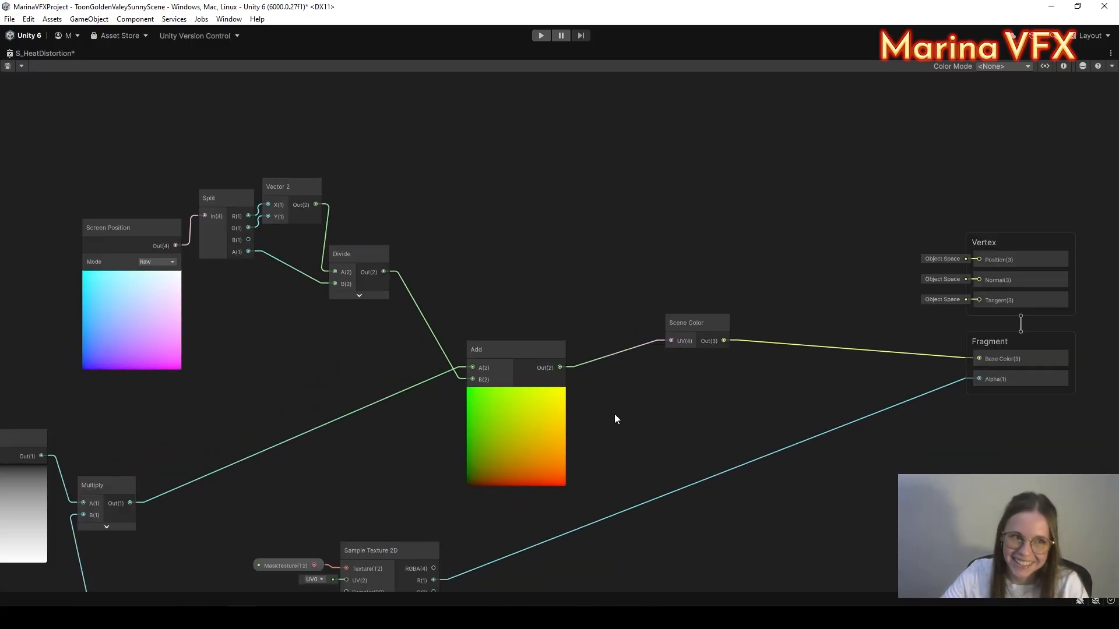
middle_drag(458, 436, 557, 426)
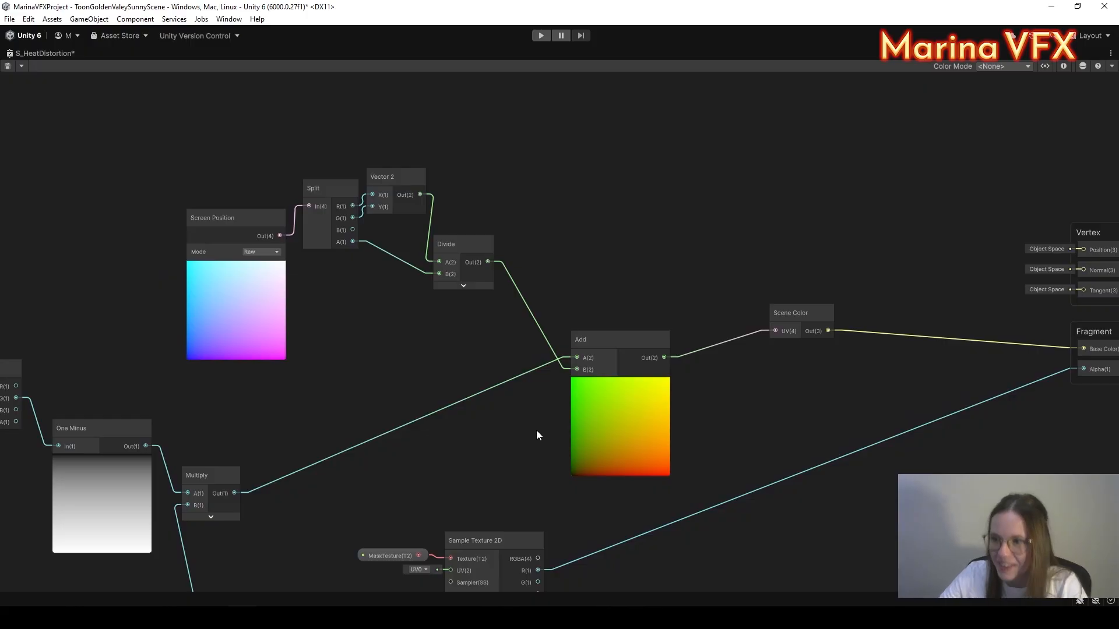
middle_drag(466, 413, 528, 397)
click(301, 210)
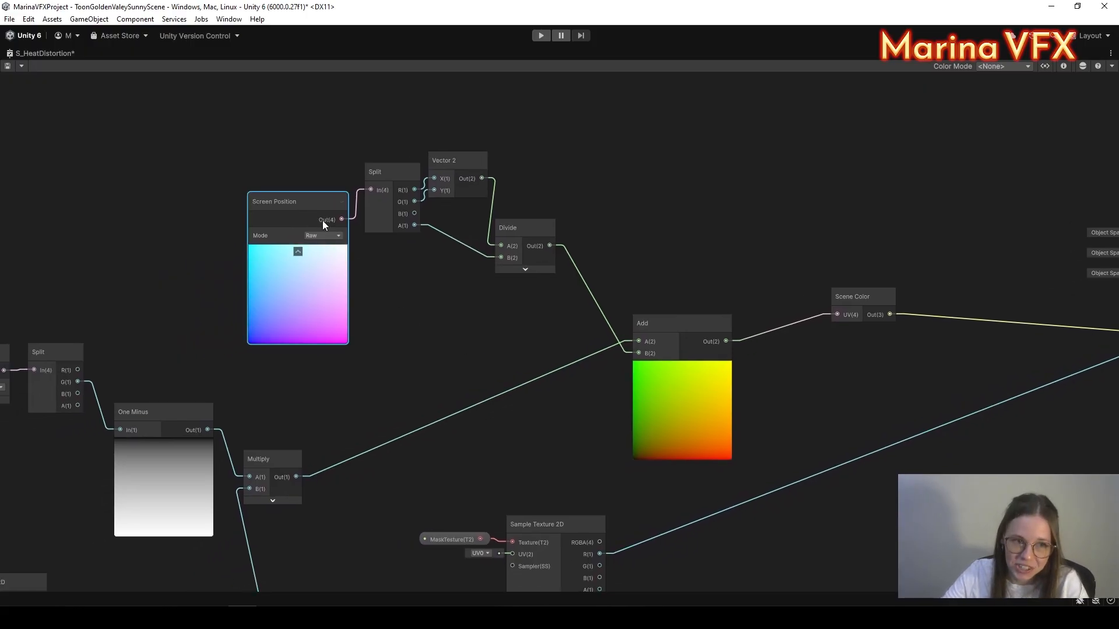
middle_drag(494, 320, 569, 342)
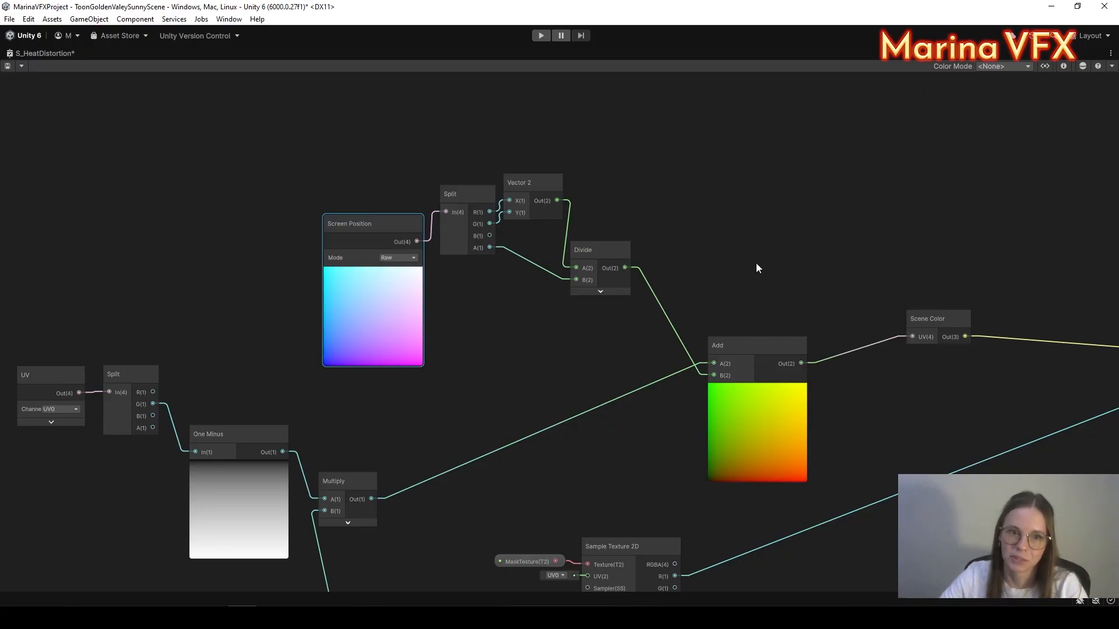
middle_drag(719, 247, 652, 229)
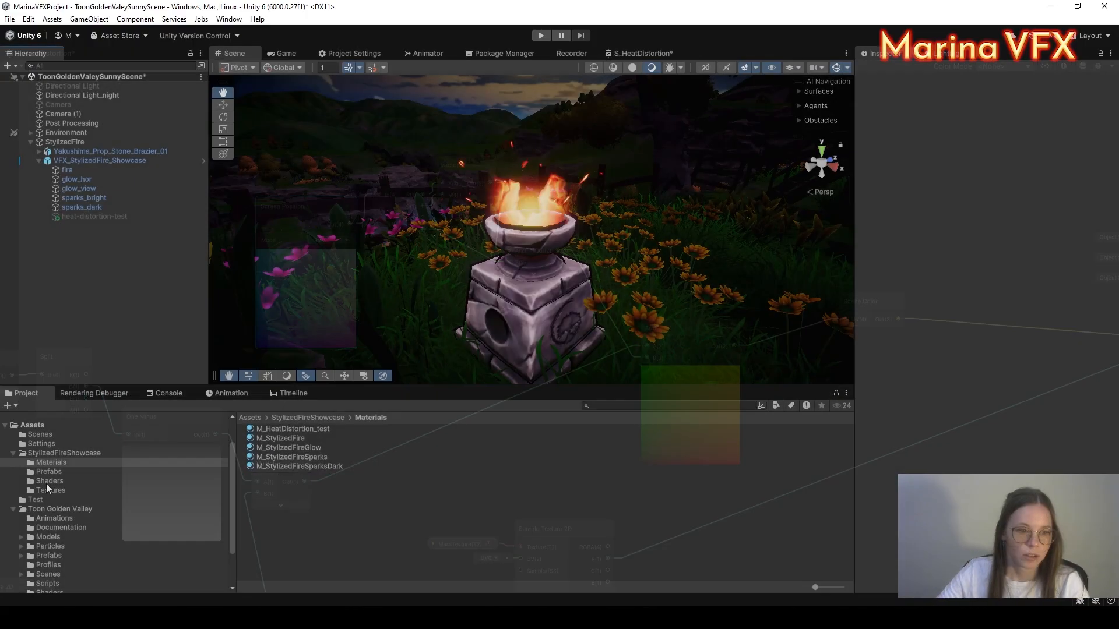
Step: Create a URP Unlit Shader Graph in the Shaders folder named S_HeatDistortion_Showcase
click(47, 483)
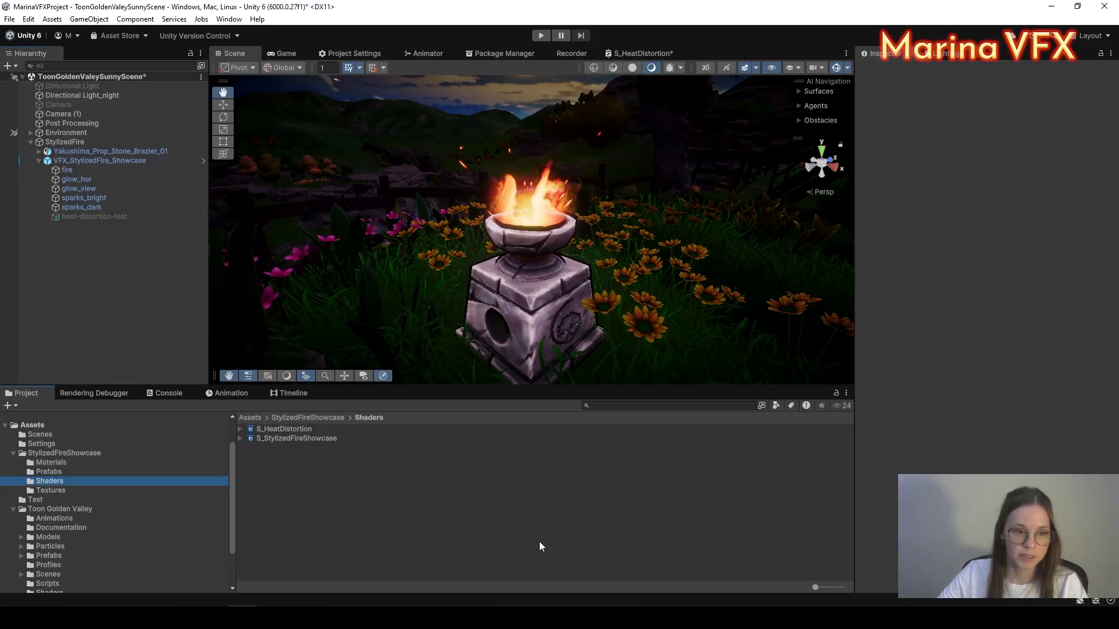
right_click(302, 495)
mouse_move(389, 173)
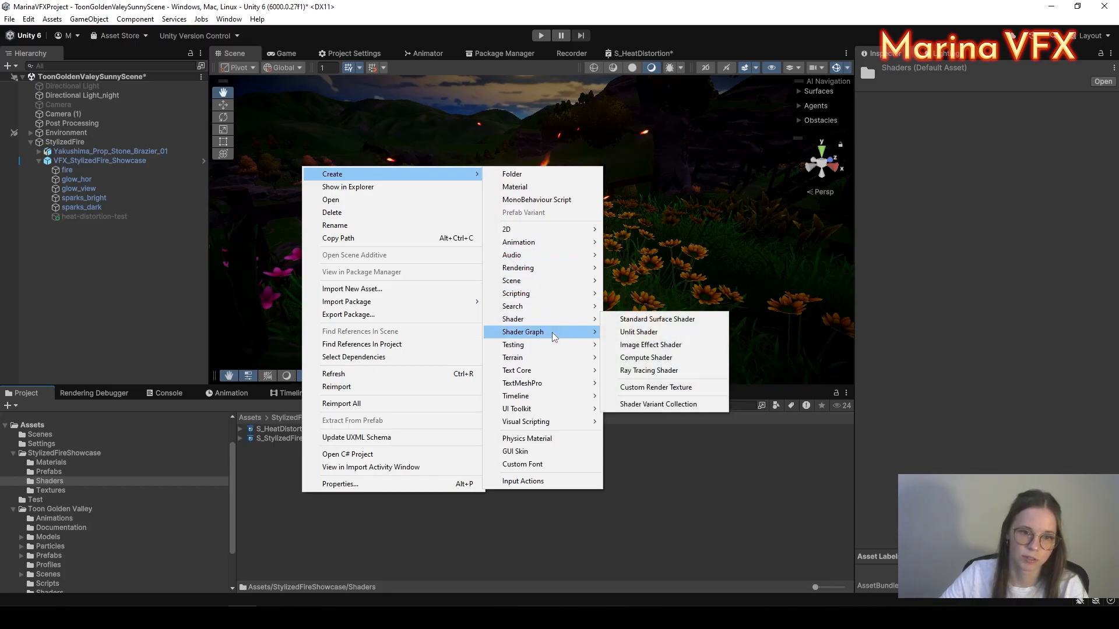
mouse_move(554, 332)
mouse_move(629, 332)
click(758, 345)
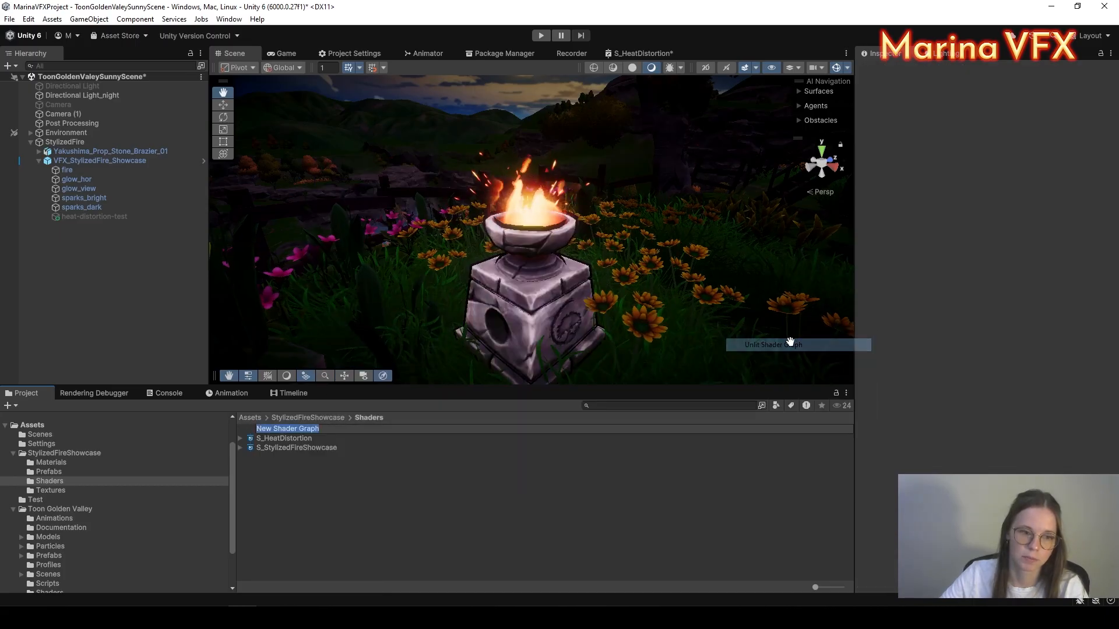
text(S_)
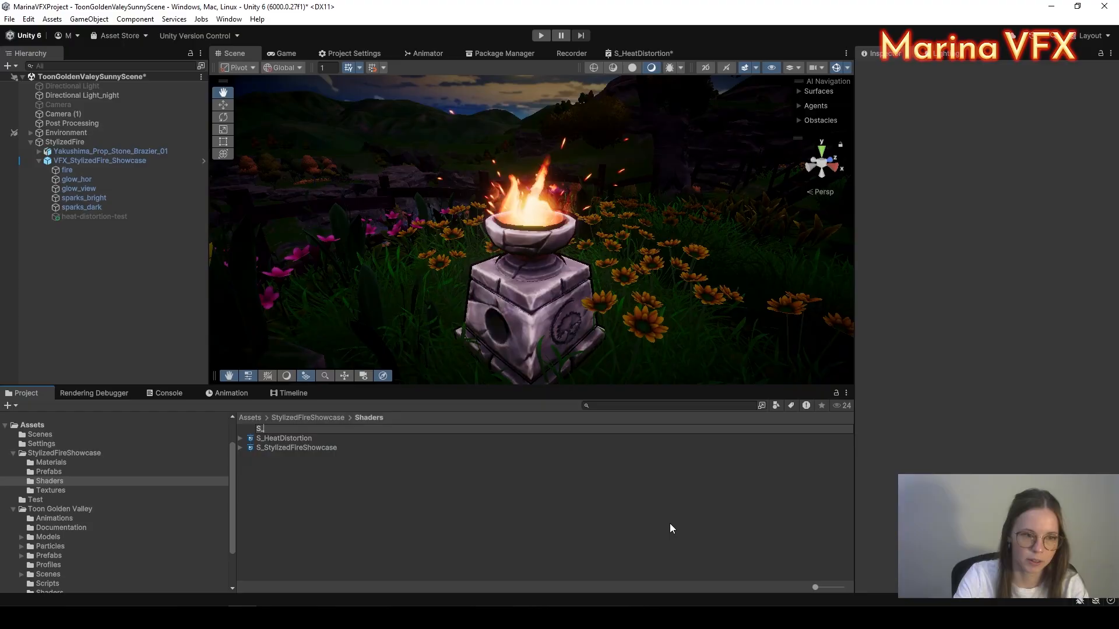
text(H)
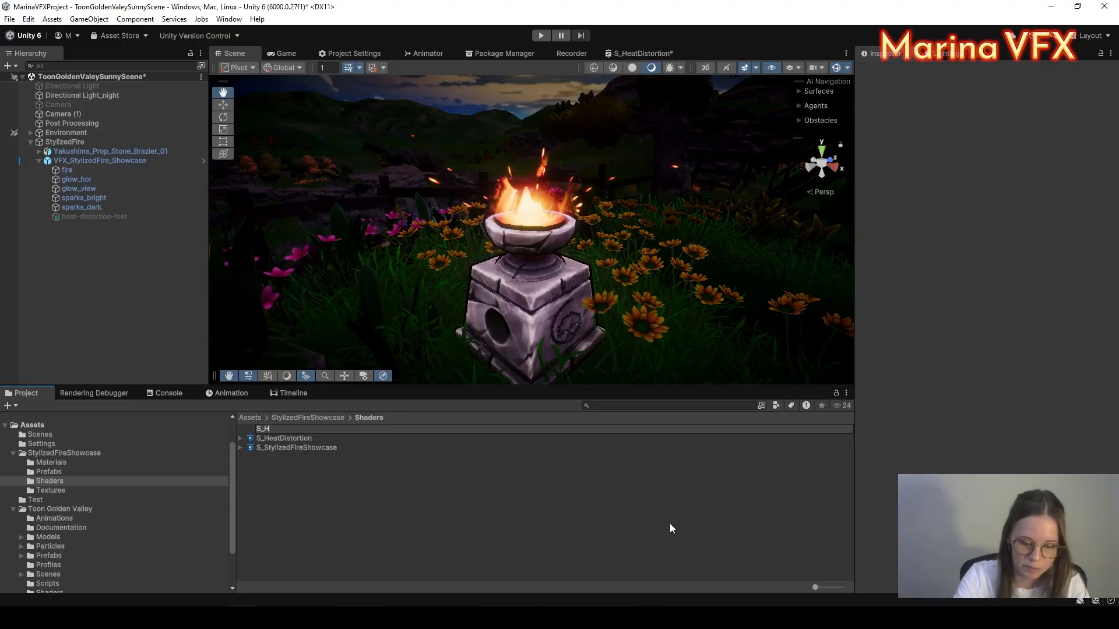
text(eatDistor)
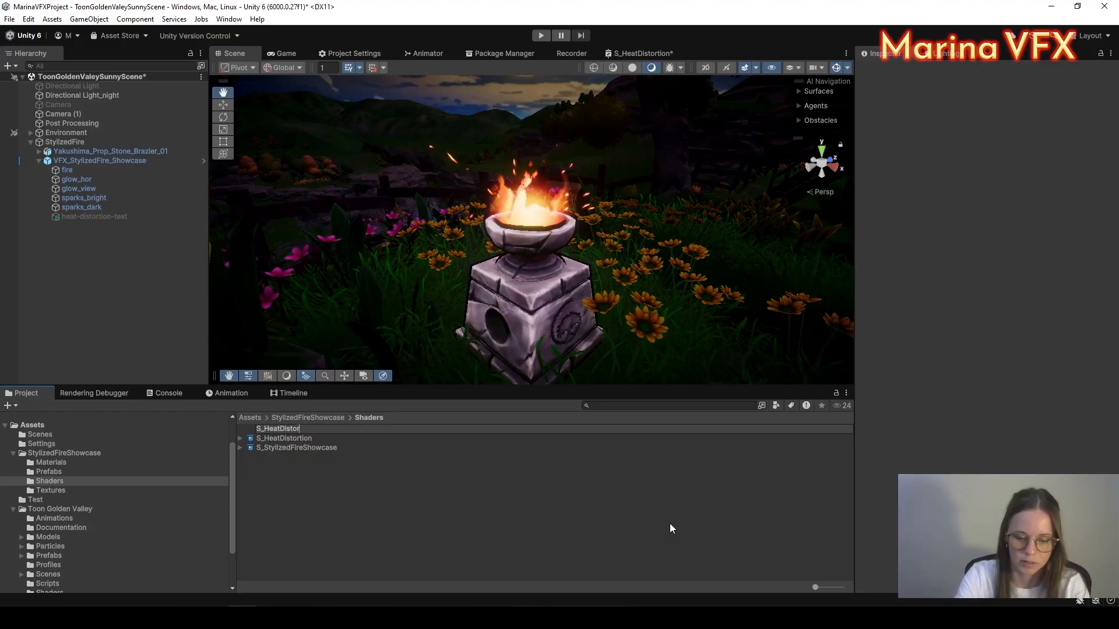
text(tion_Sh)
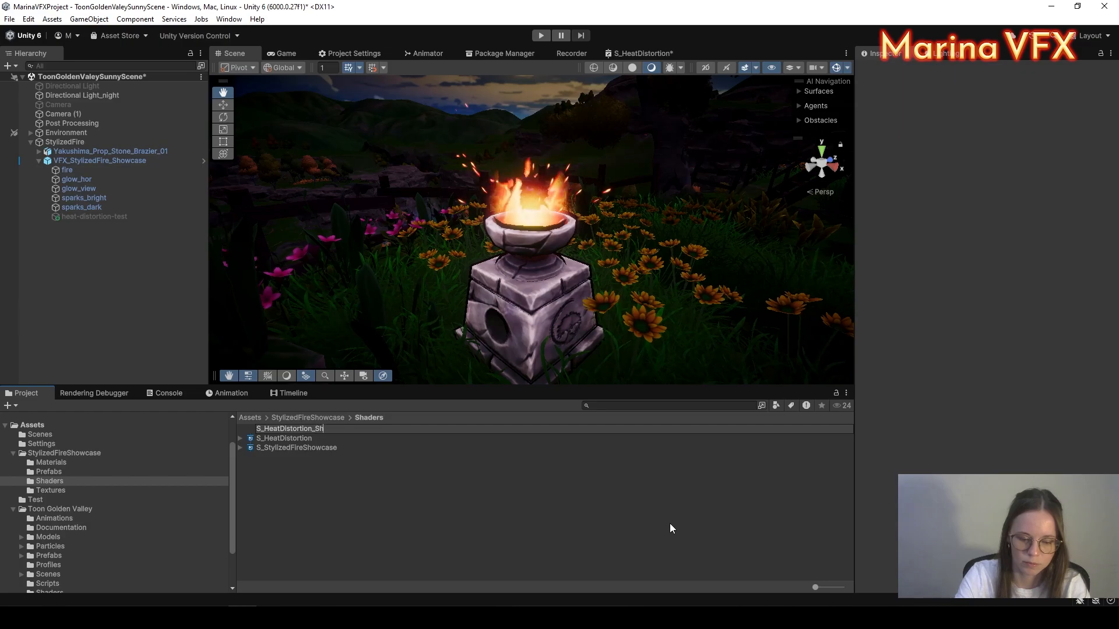
text(owcase)
key(Return)
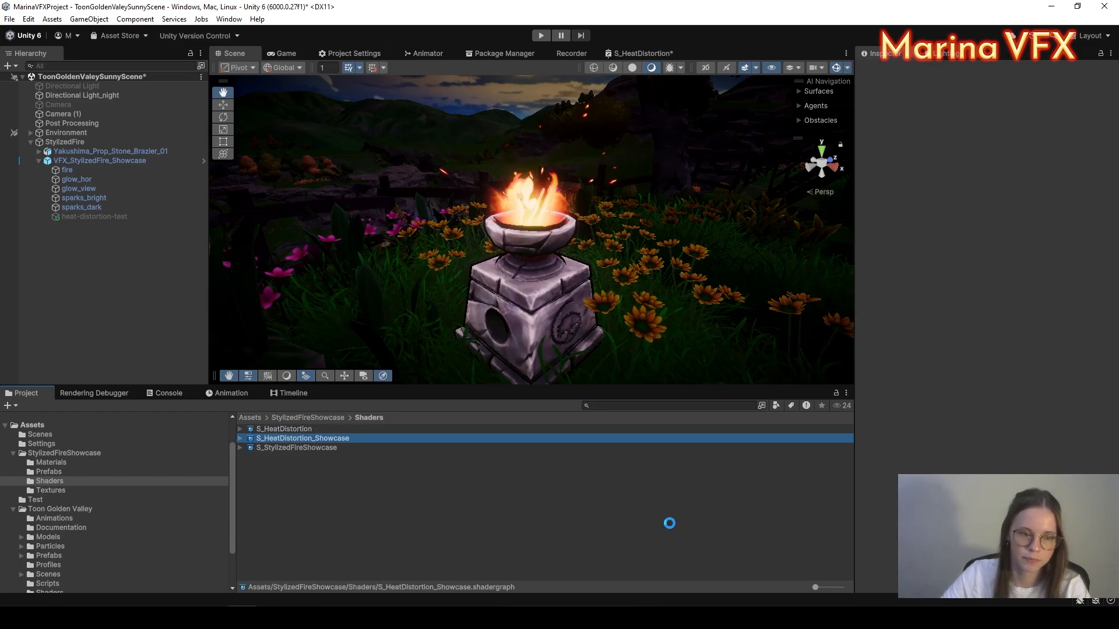
Step: Open S_HeatDistortion_Showcase maximized, saving the pending changes to S_HeatDistortion
double_click(260, 441)
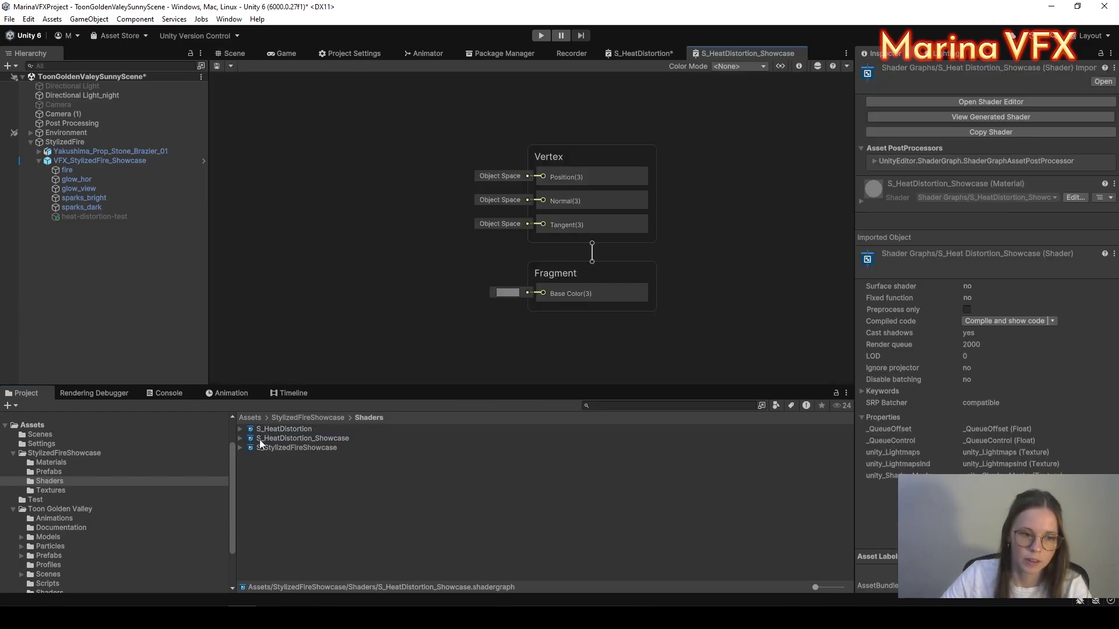
right_click(726, 53)
click(758, 72)
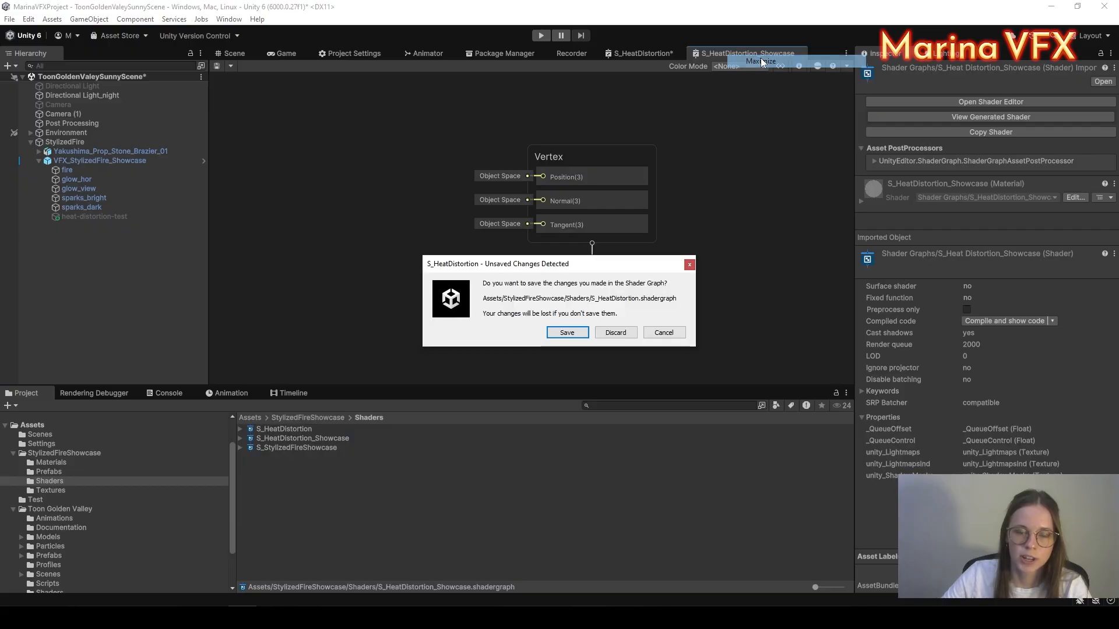
click(568, 332)
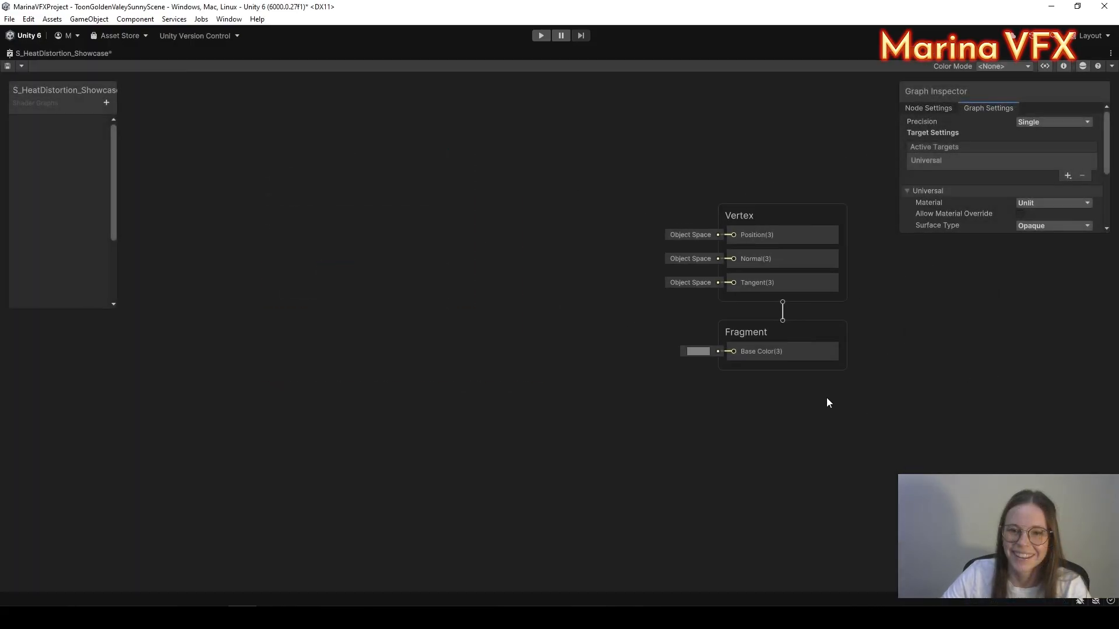
Step: Shift the Vertex and Fragment blocks right and widen the graph's property panel
key(ctrl+a)
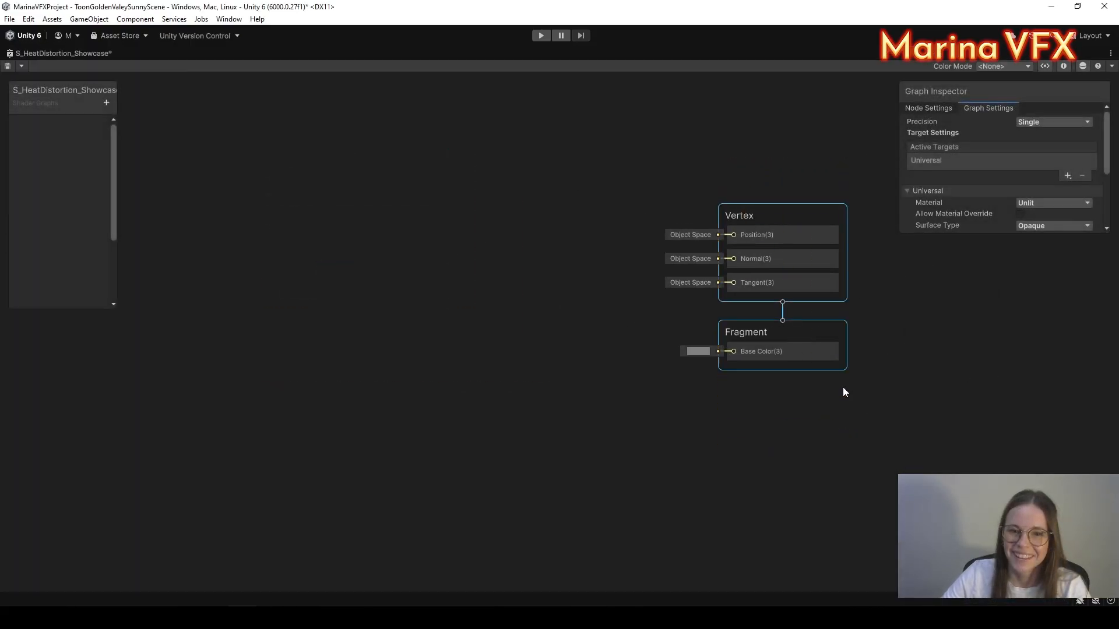
drag(809, 219, 783, 242)
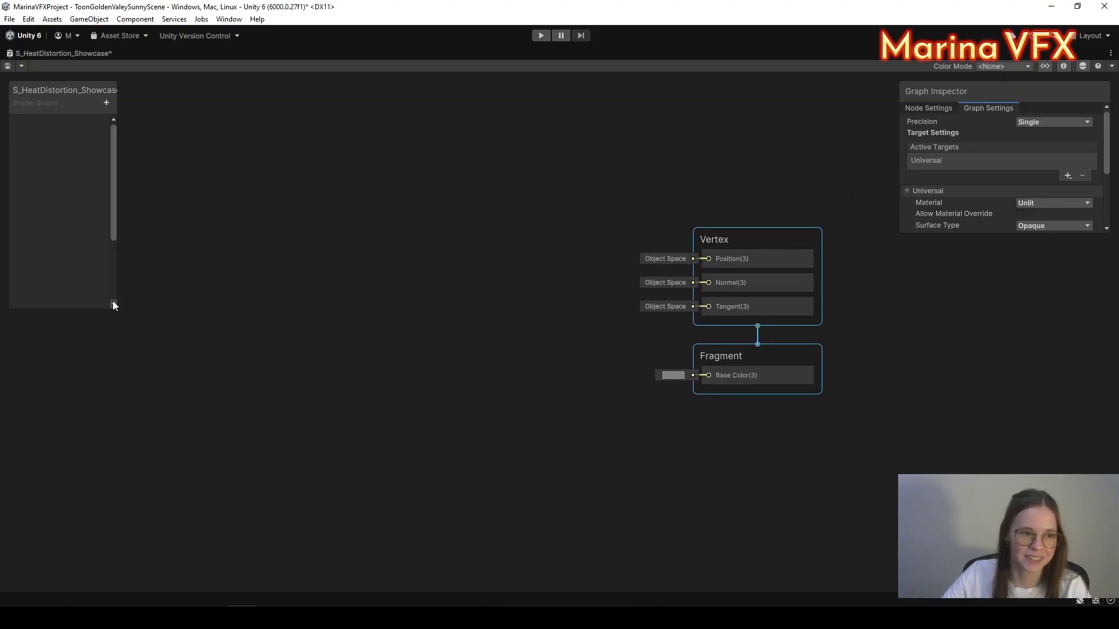
drag(115, 304, 184, 362)
click(381, 299)
middle_drag(387, 300, 312, 297)
scroll(1060, 146, down, 1)
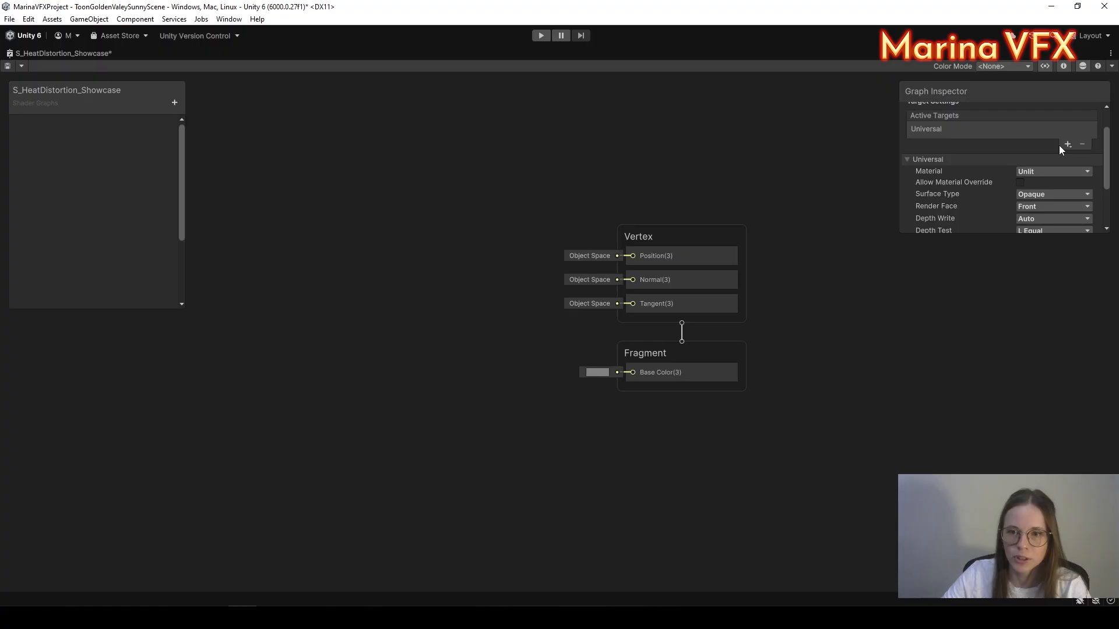
scroll(1058, 145, down, 2)
Step: Set Surface Type to Transparent, Render Face to Both, and turn off Cast Shadows
click(1036, 131)
click(1021, 158)
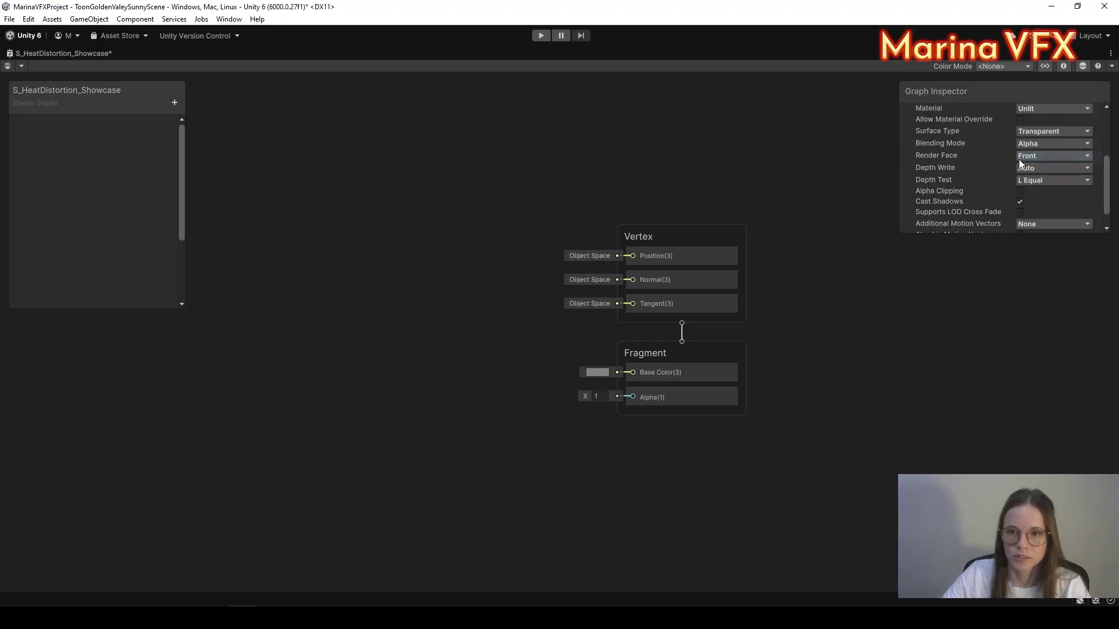
click(1045, 158)
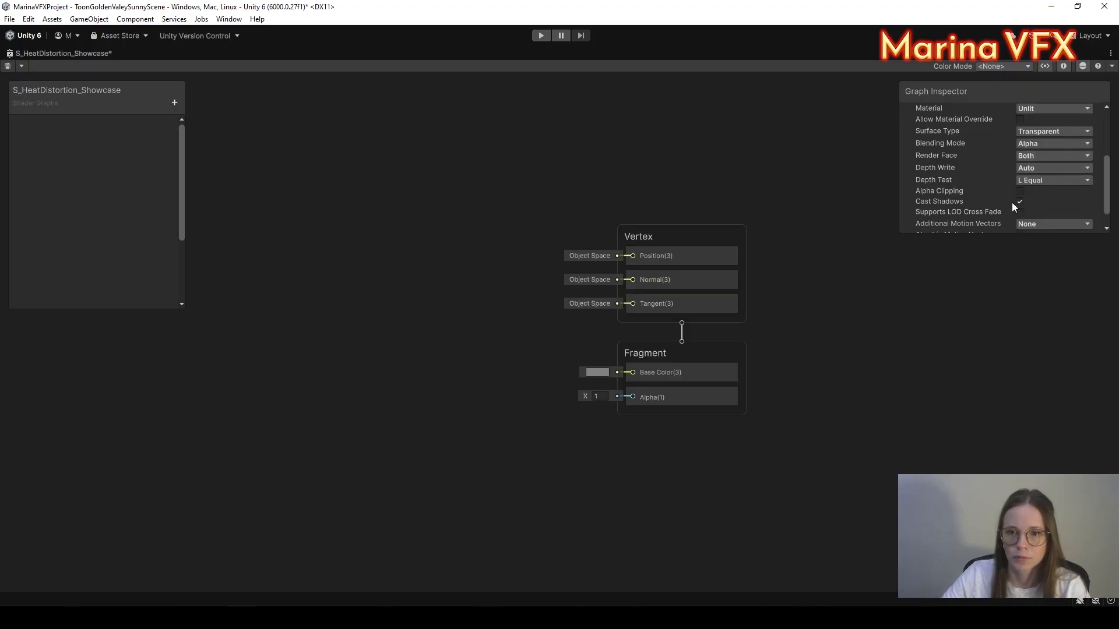
click(1020, 202)
scroll(1033, 174, down, 1)
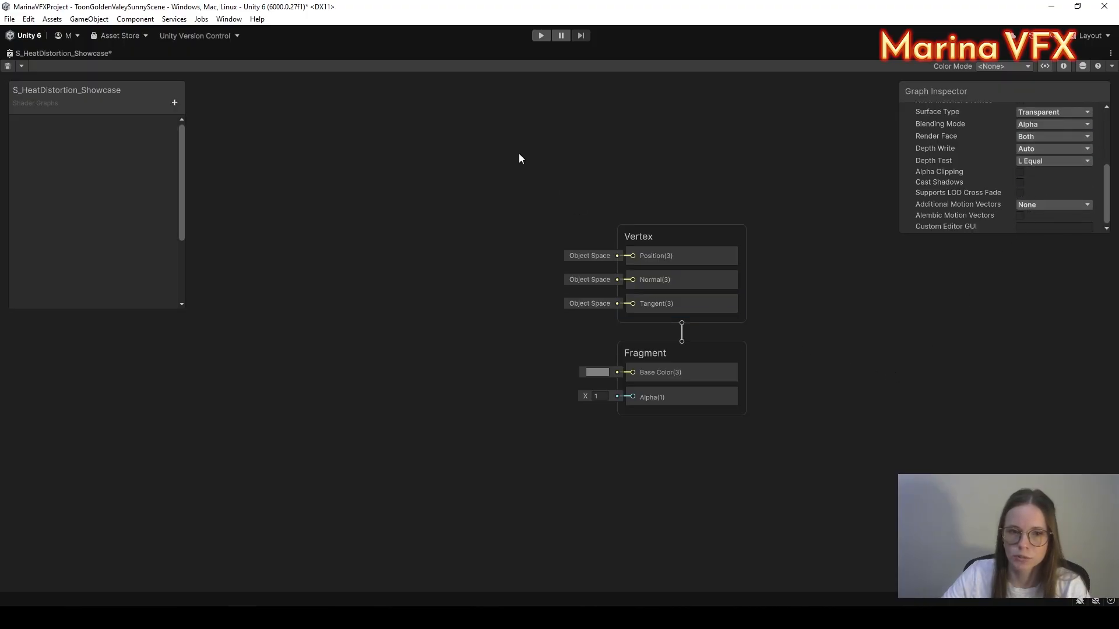
Step: Reposition the Vertex and Fragment output blocks up and to the right
drag(519, 155, 687, 372)
drag(679, 239, 729, 216)
click(589, 301)
middle_drag(539, 374, 596, 372)
Step: Add a Scene Color node and place it beside the Fragment block's Base Color
key(space)
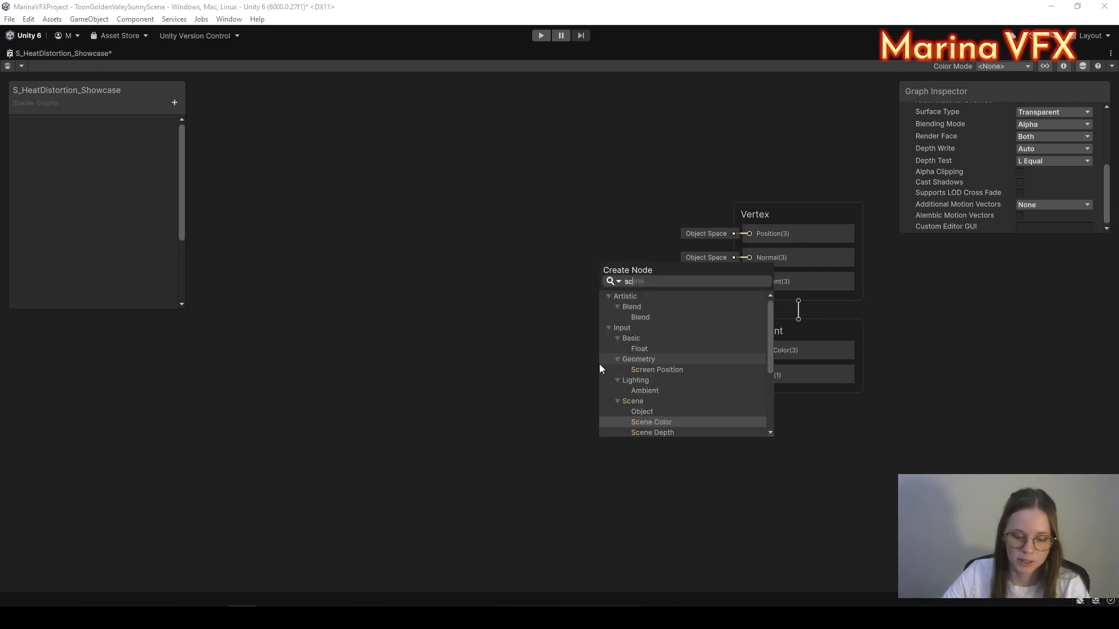
text(scem)
key(BackSpace)
text(ne)
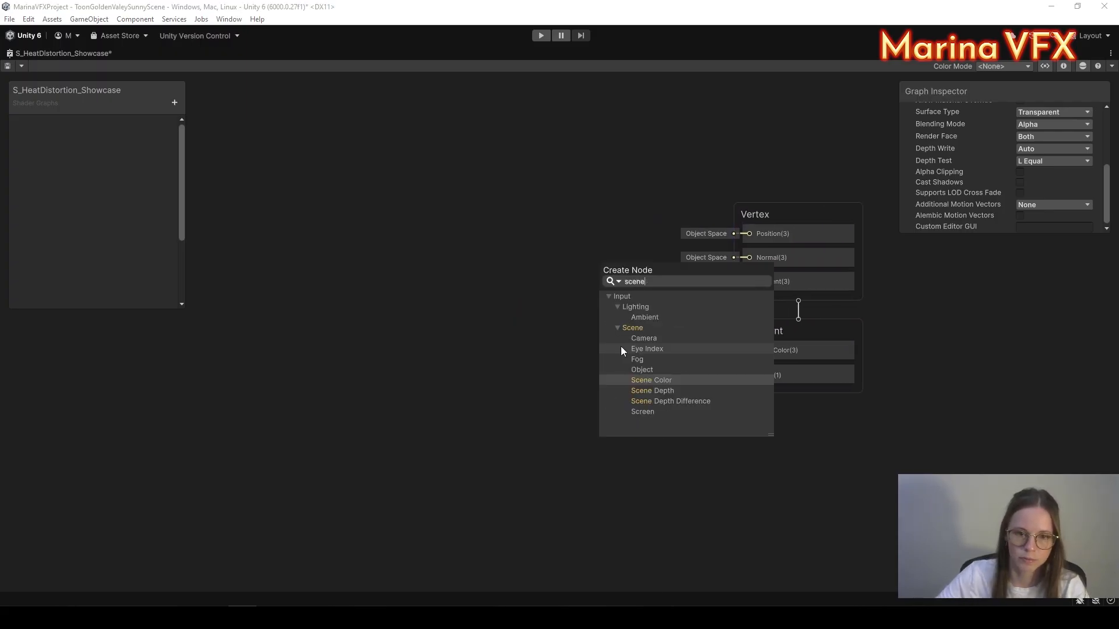
click(669, 380)
drag(669, 380, 590, 325)
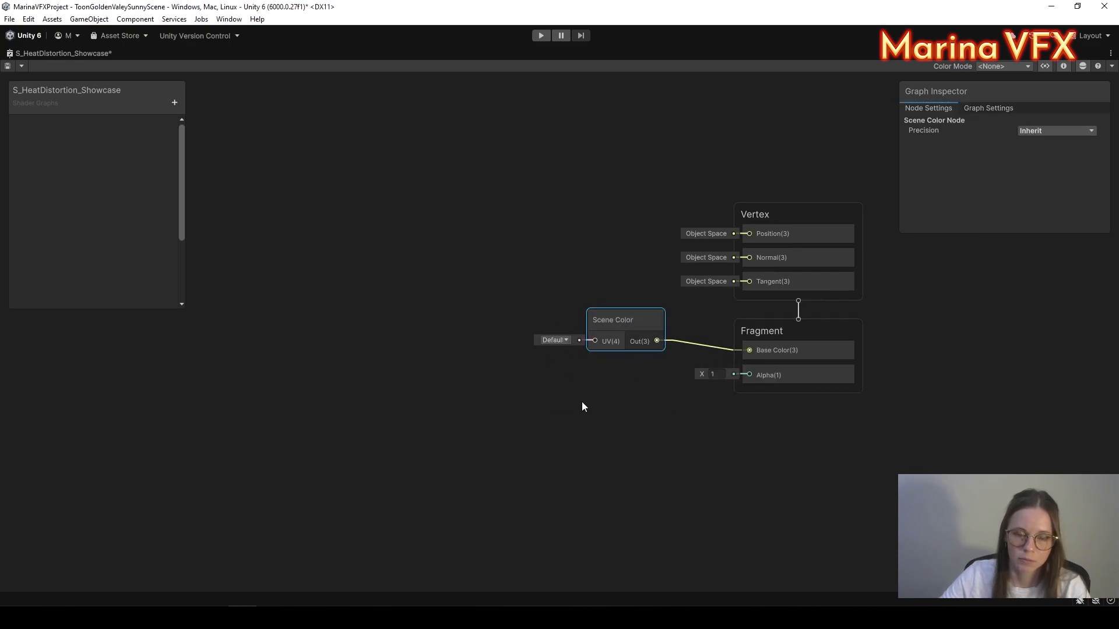
click(574, 416)
mouse_move(573, 418)
middle_down()
mouse_move(661, 401)
mouse_move(585, 434)
middle_up()
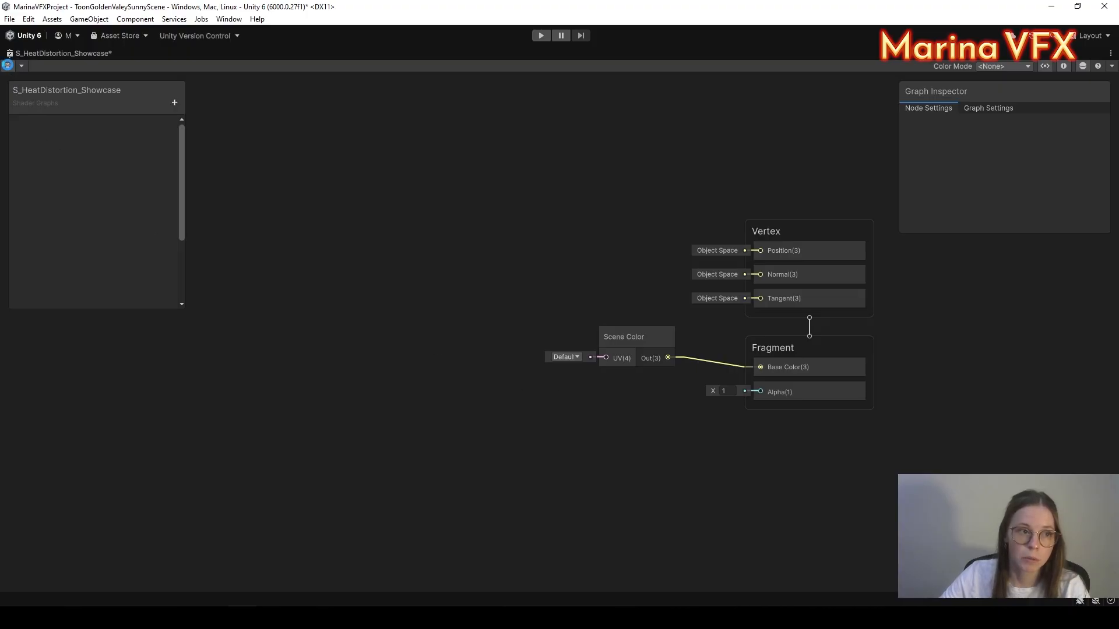
right_click(141, 56)
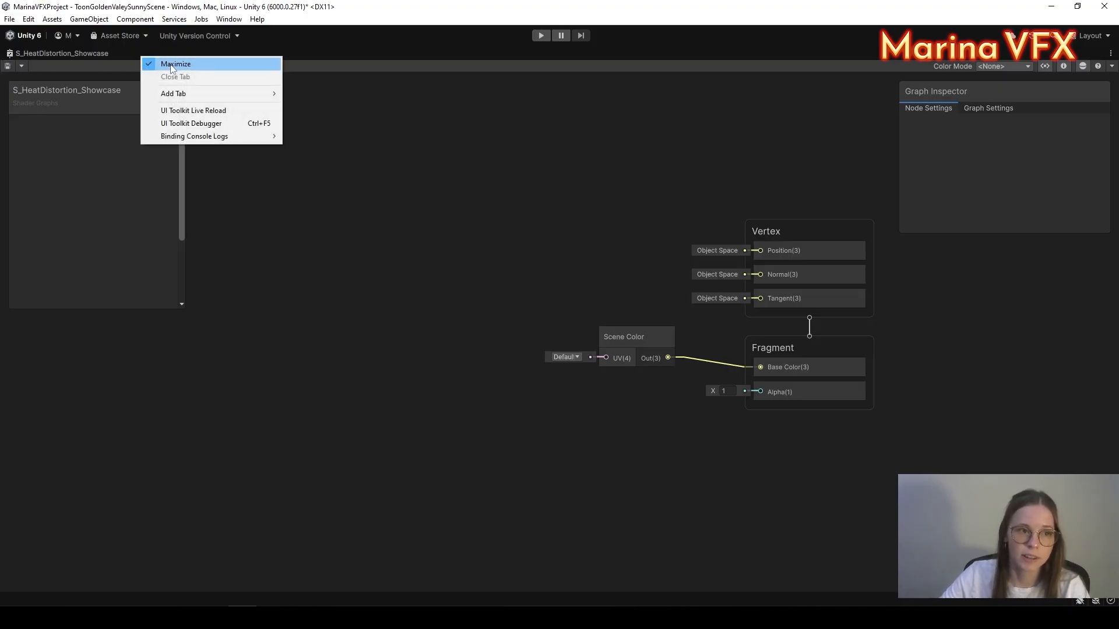
Step: Create material M_HeatDistortion_Showcase from the shader and move it into the Materials folder
click(173, 64)
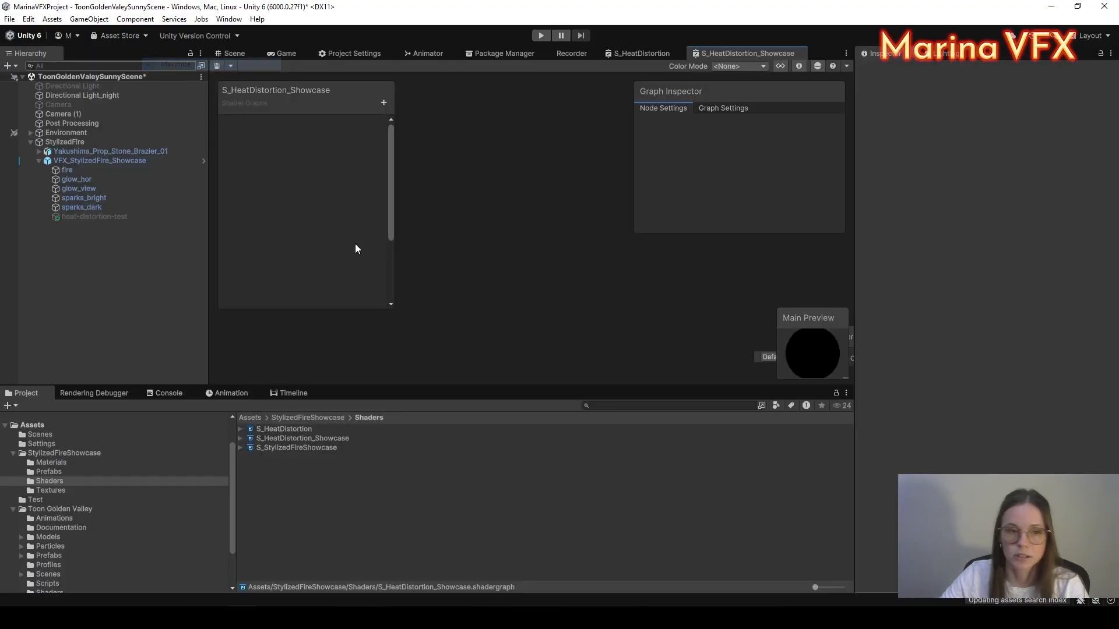
right_click(285, 438)
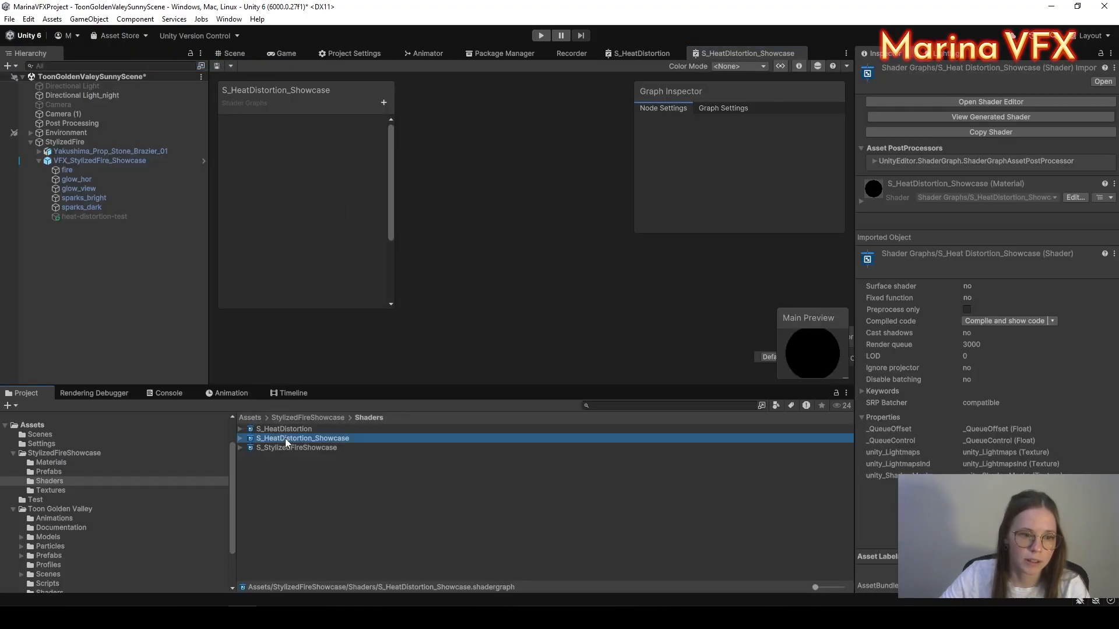
mouse_move(365, 121)
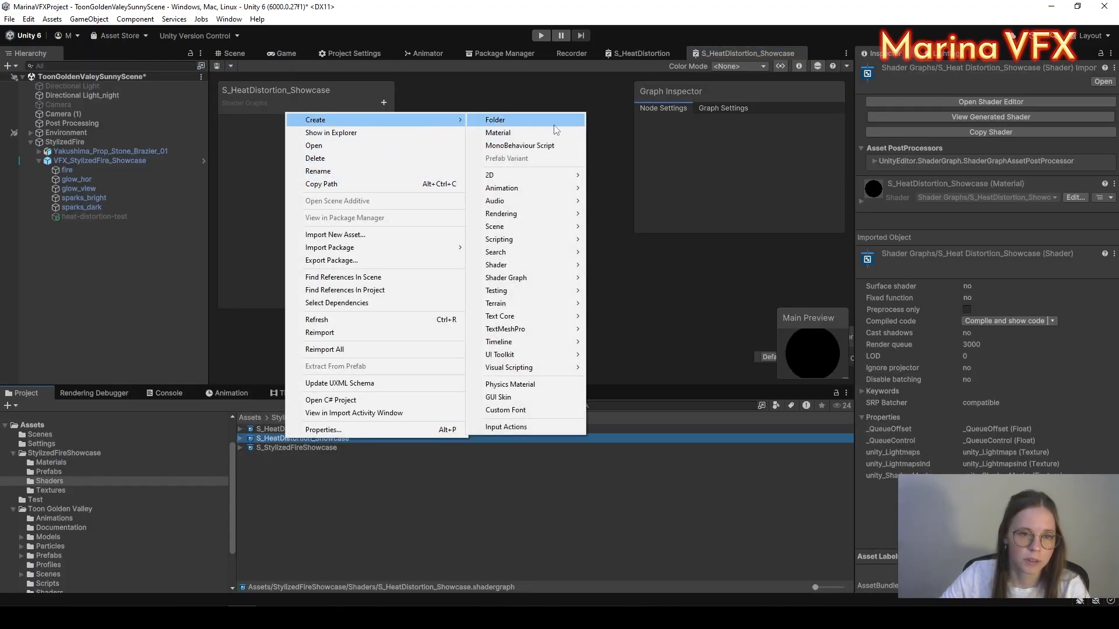
click(533, 132)
text(M_HeatDistortion_)
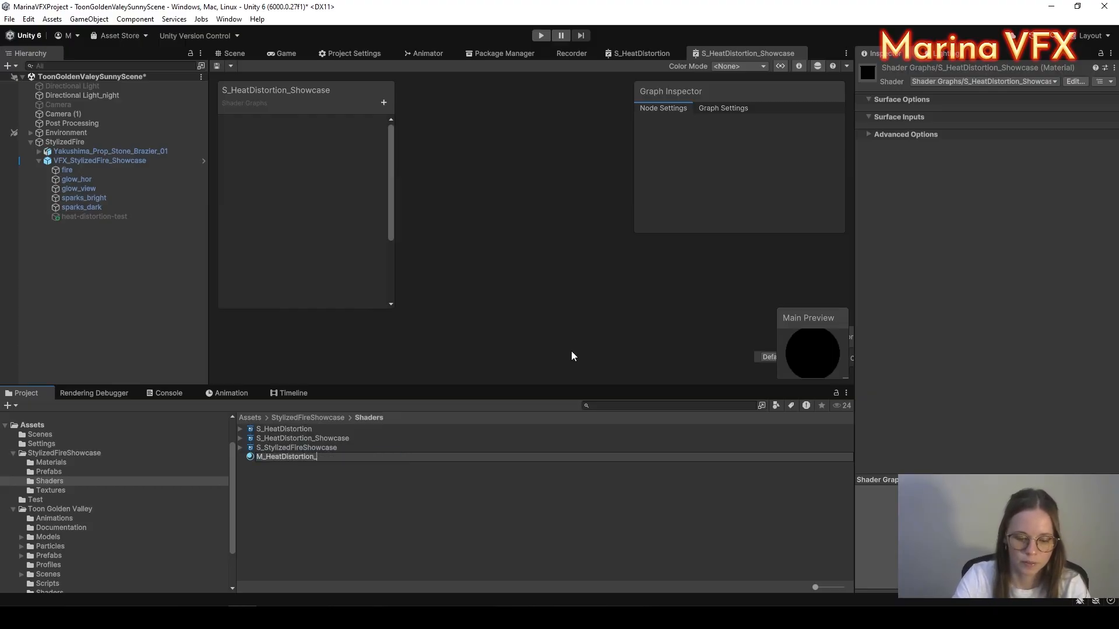
text(Showcase)
key(Return)
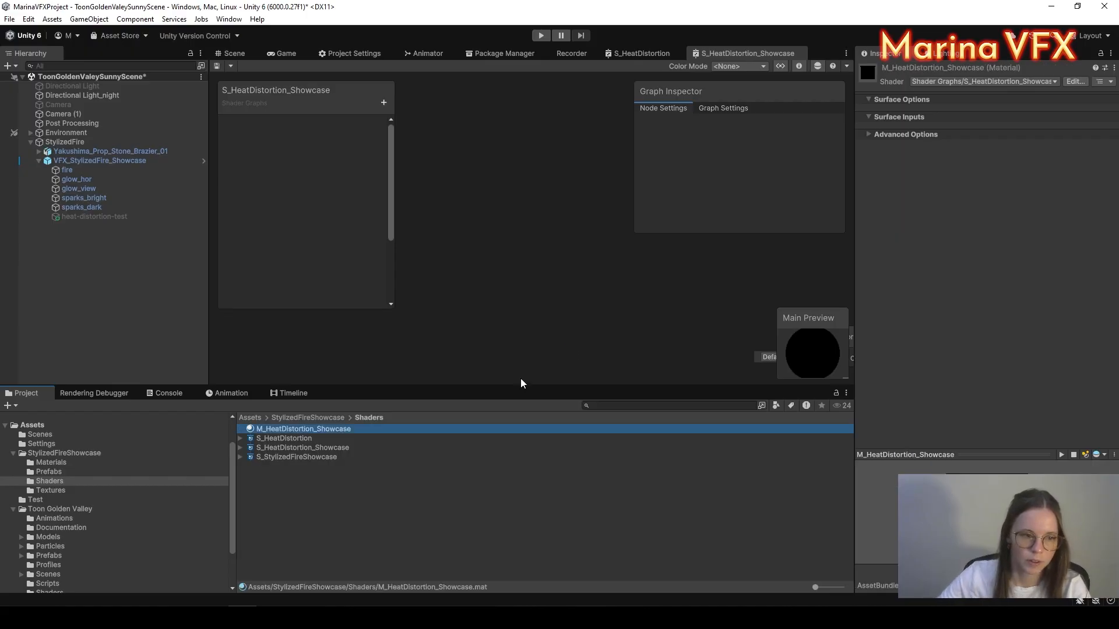
drag(75, 466, 56, 466)
click(56, 467)
Step: Add a child Particle System under VFX_StylizedFire_Showcase named heat_distortion_showcase
click(356, 492)
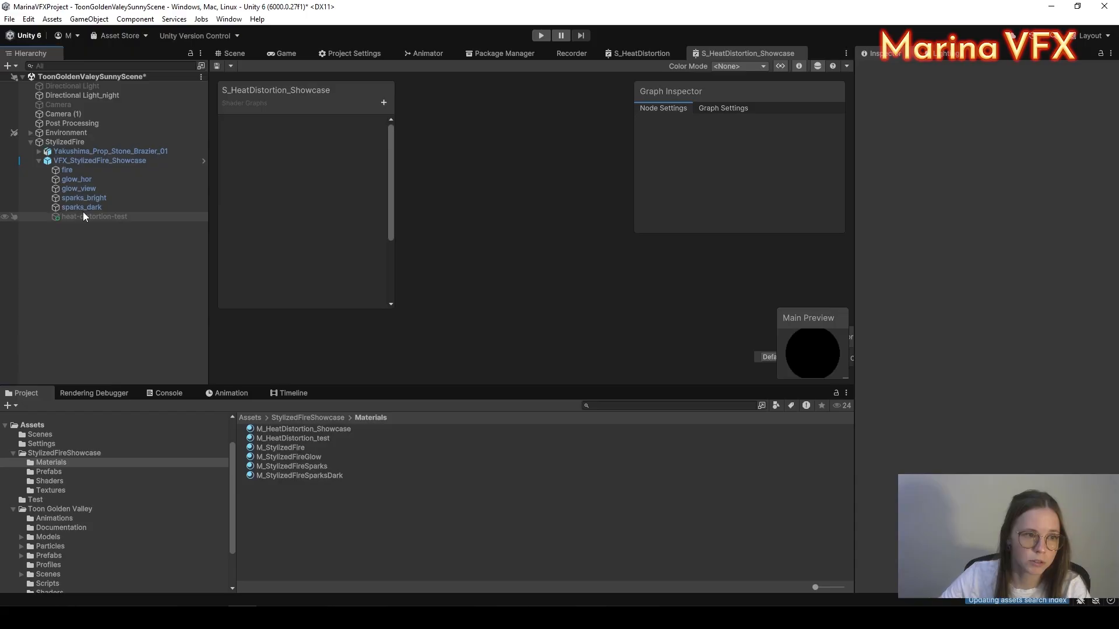
click(234, 53)
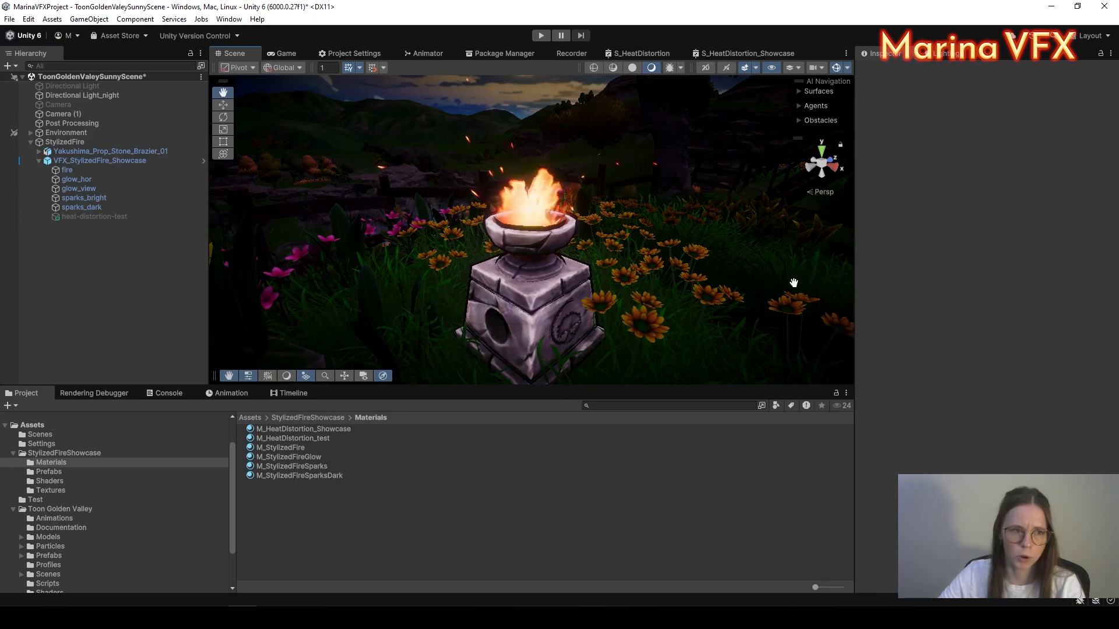
right_click(95, 162)
mouse_move(149, 377)
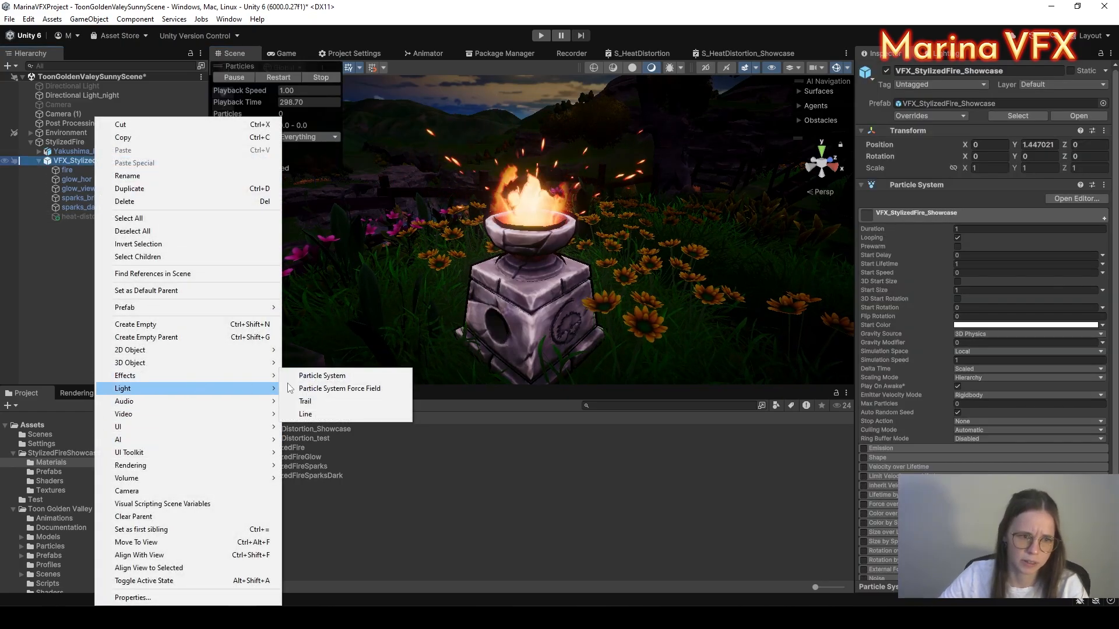
click(317, 376)
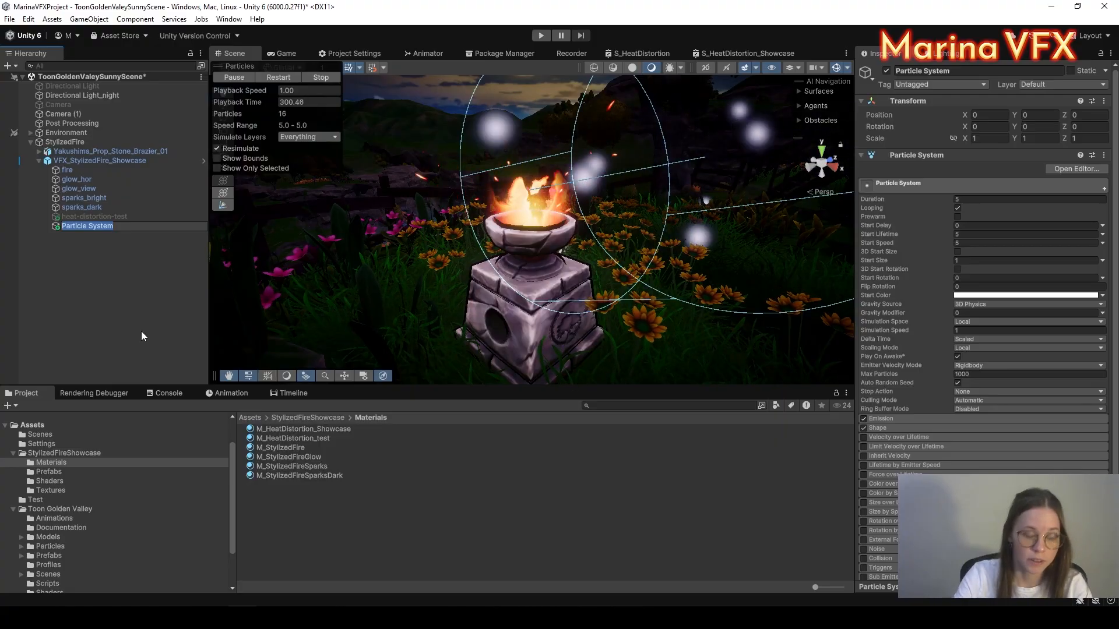
text(heat_distort)
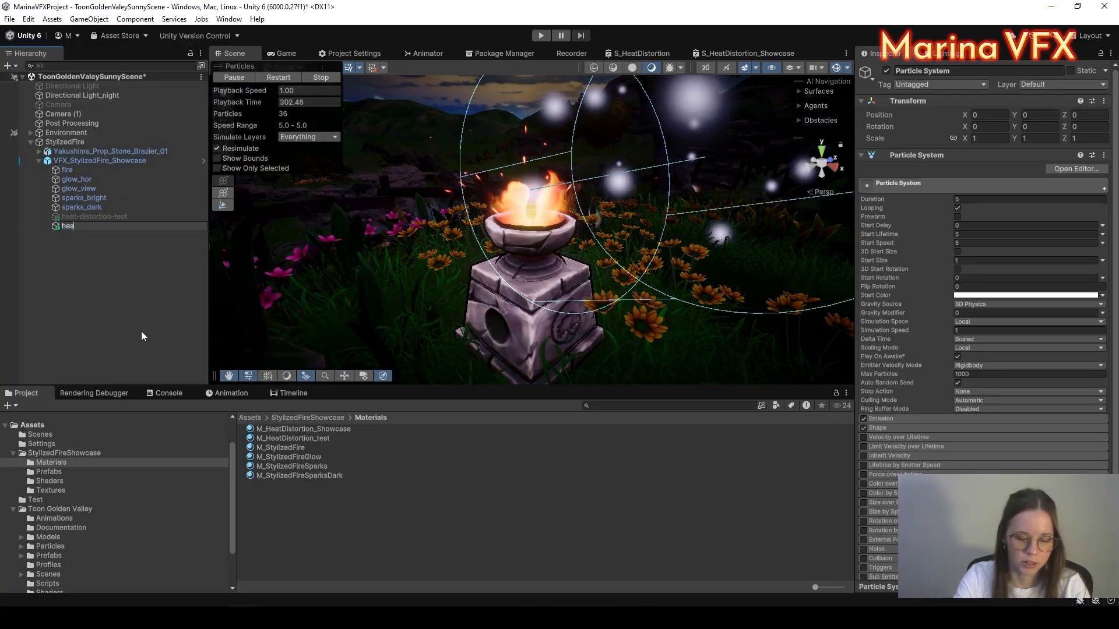
text(io)
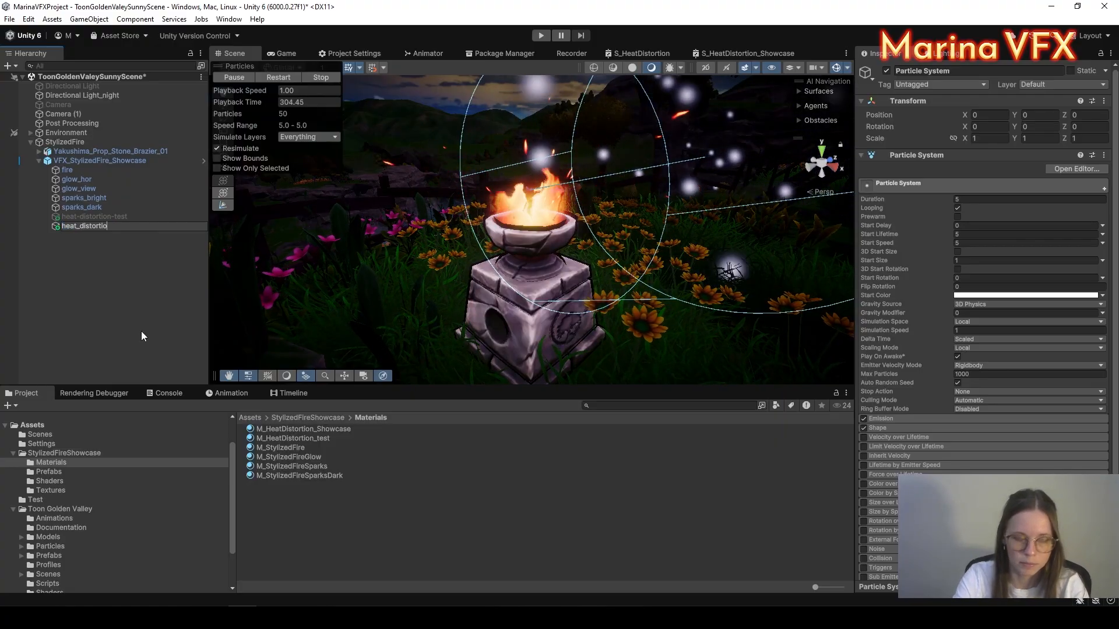
text(n_showcase)
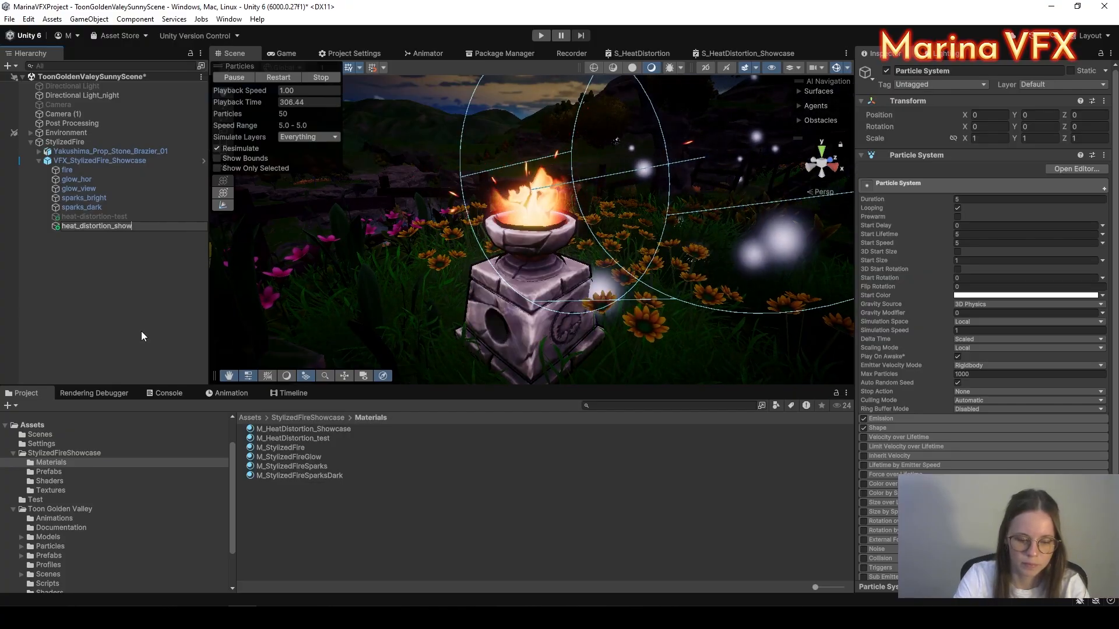
key(Return)
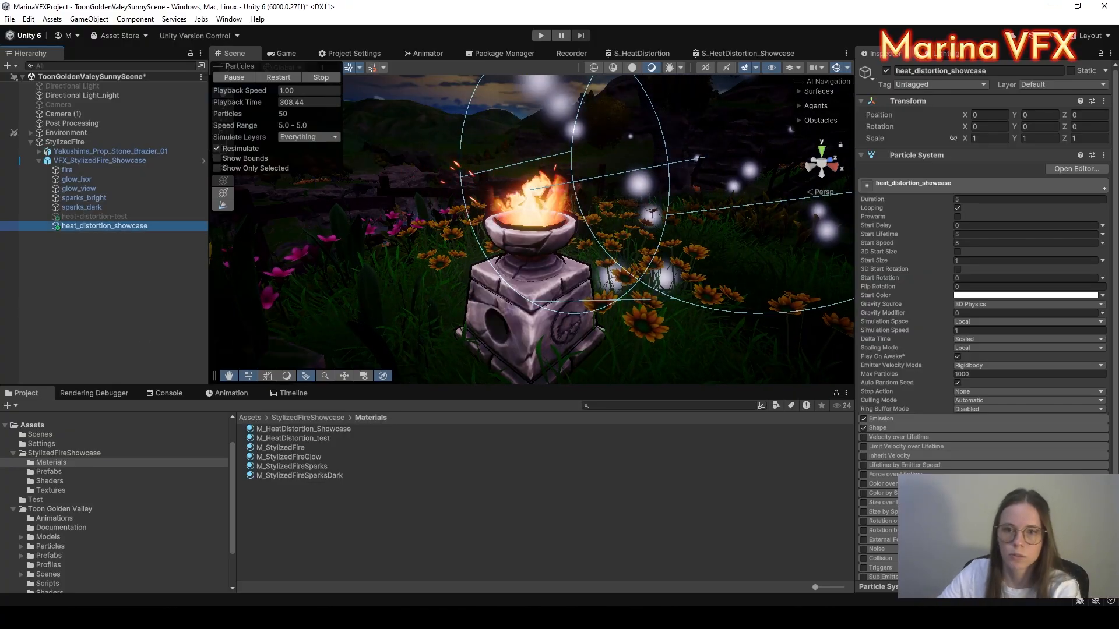
Step: Set duration 1, start lifetime 1, start speed 0, Hierarchy scaling and Max Particles 1
click(962, 199)
text(1)
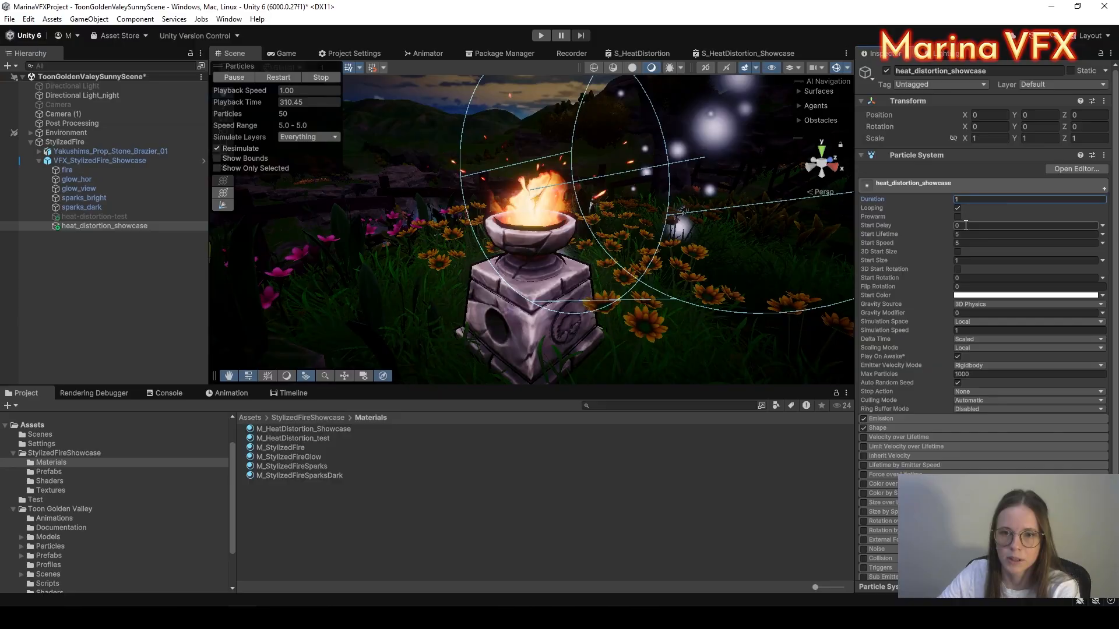
click(966, 234)
text(1)
click(968, 243)
text(0)
click(988, 348)
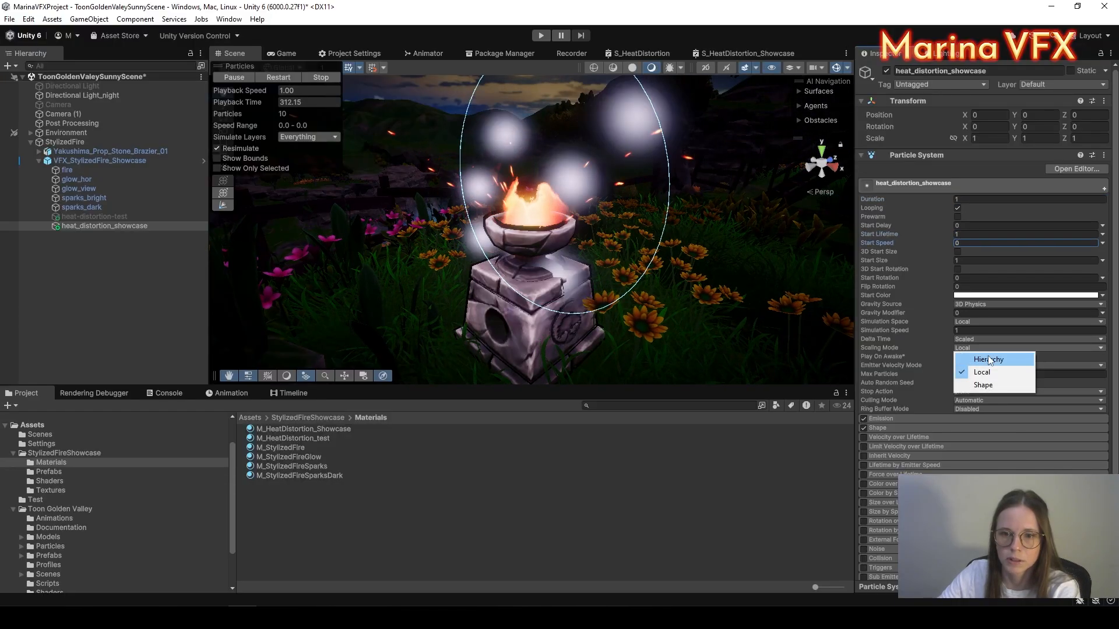
click(968, 356)
click(991, 374)
text(1)
Step: Set emission rate over time to 0, add a burst of 1, and use Pause Until Replaced
click(899, 419)
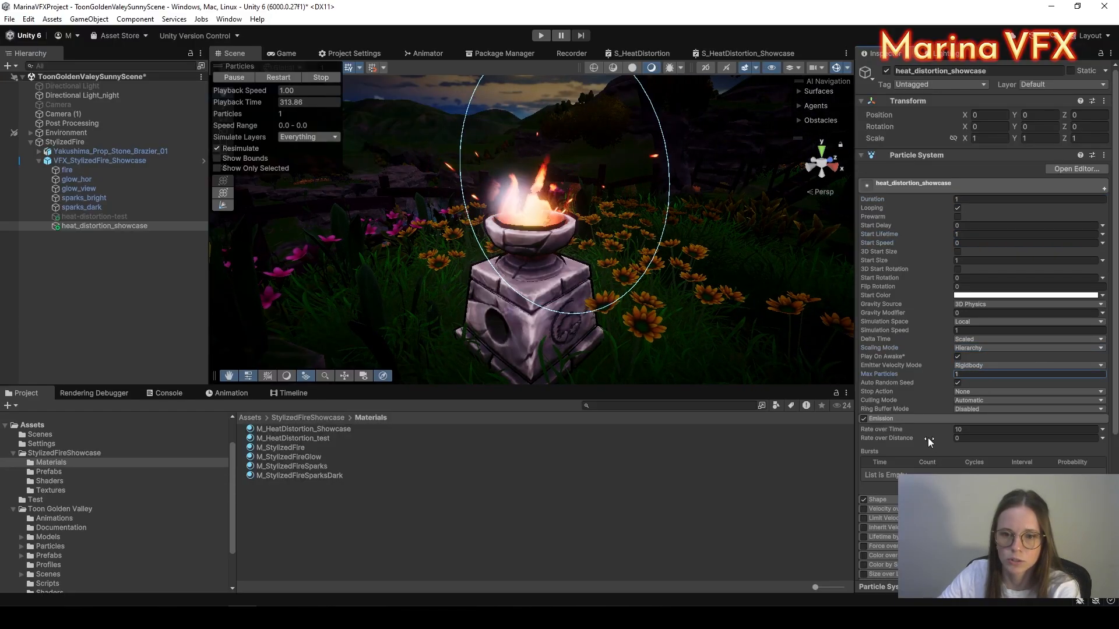
click(983, 430)
text(0)
click(1091, 486)
text(1)
click(973, 409)
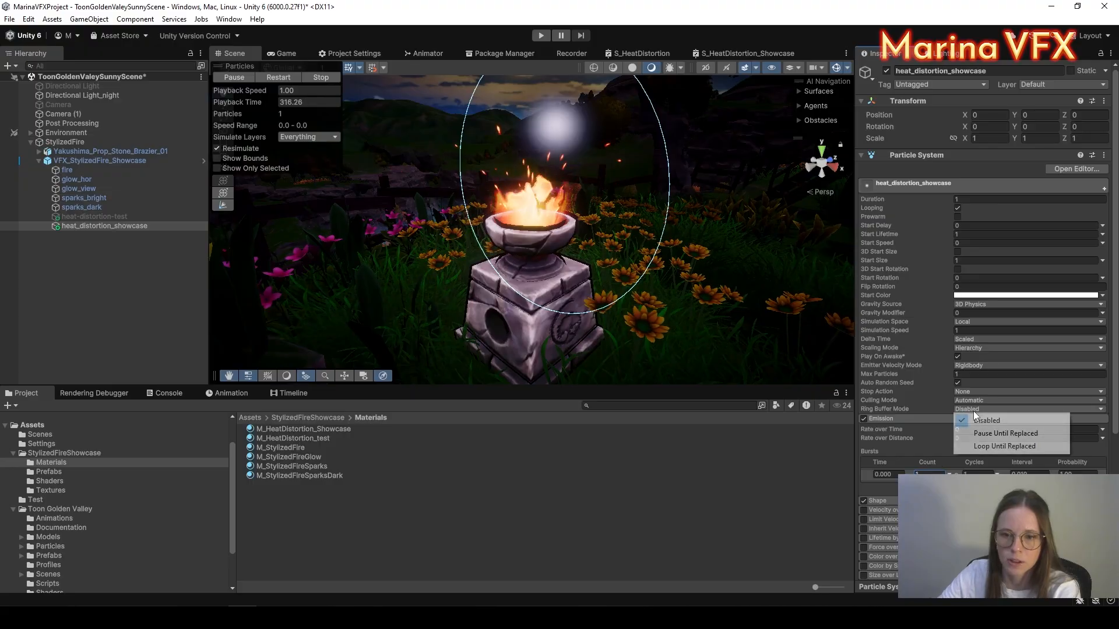
click(991, 434)
scroll(942, 406, down, 3)
click(884, 408)
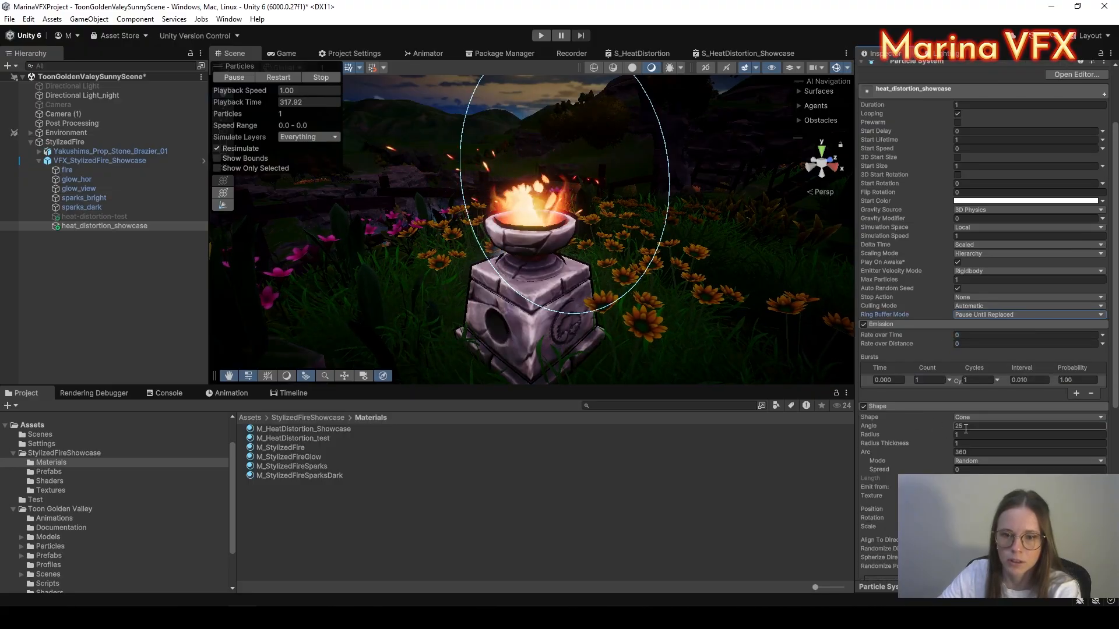
click(869, 406)
scroll(921, 409, down, 5)
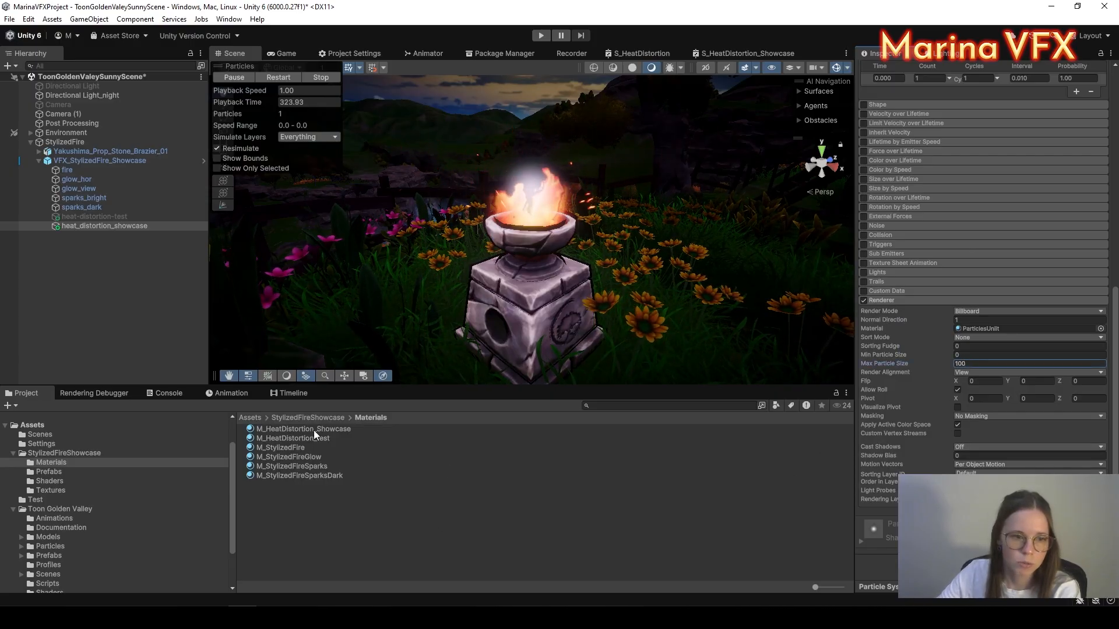
Step: Assign M_HeatDistortion_Showcase to the particle Renderer's Material slot and check it in the Scene view
drag(296, 427, 1043, 329)
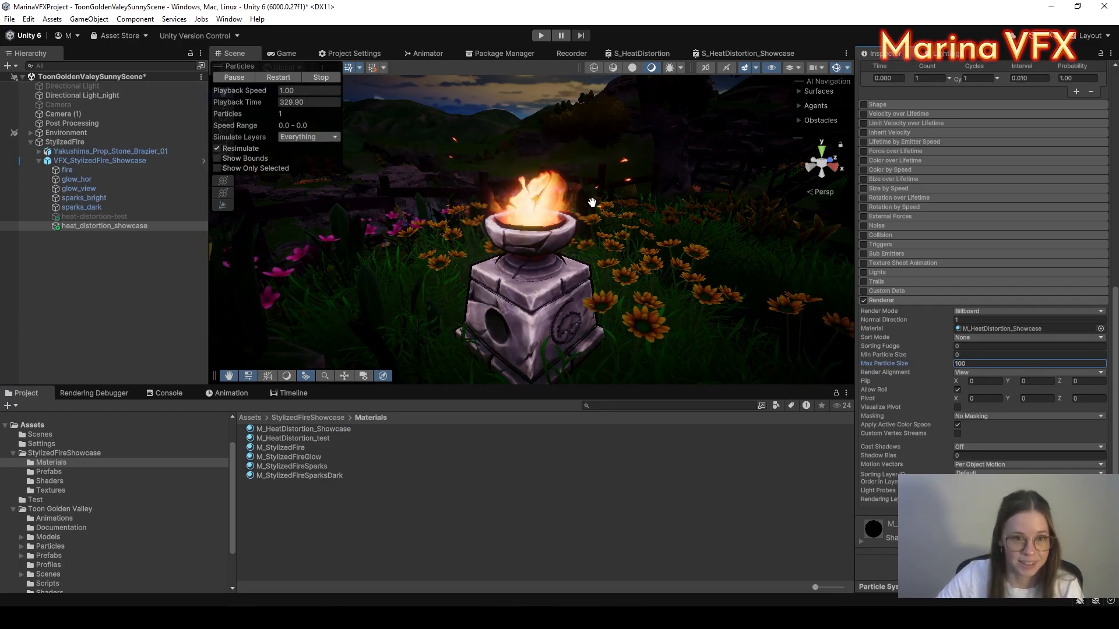
alt+drag(588, 165, 704, 243)
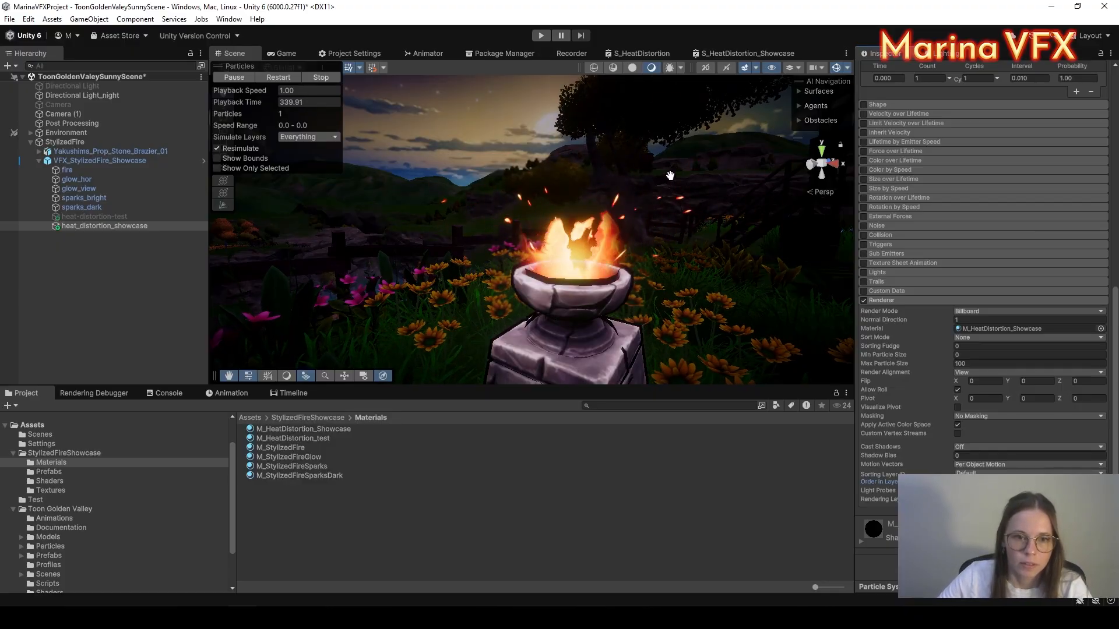
alt+drag(670, 175, 647, 216)
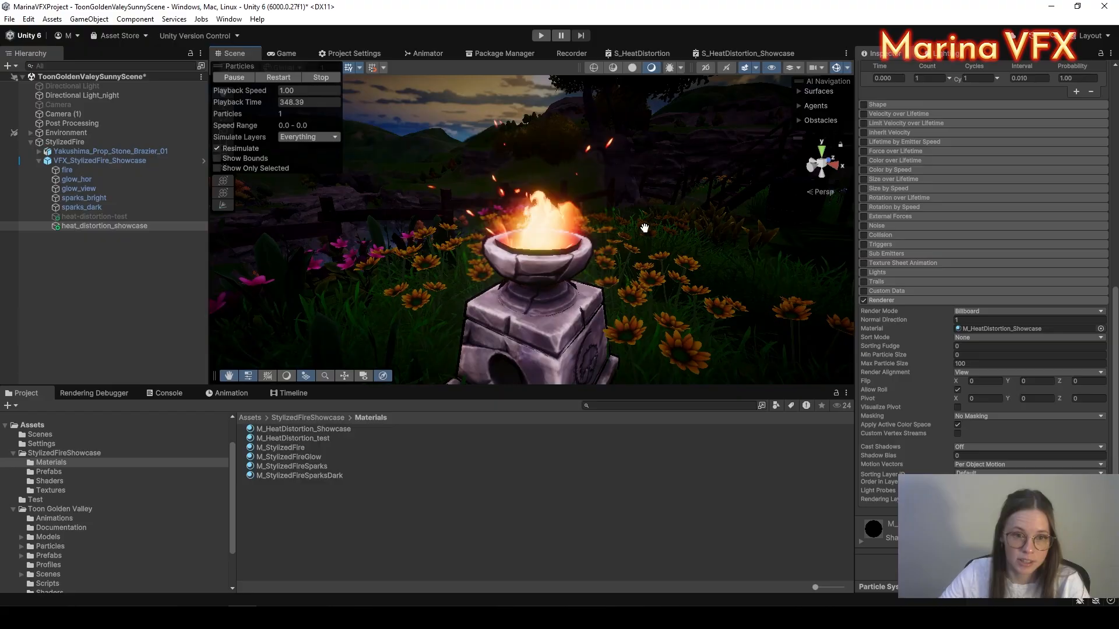
scroll(645, 227, down, 1)
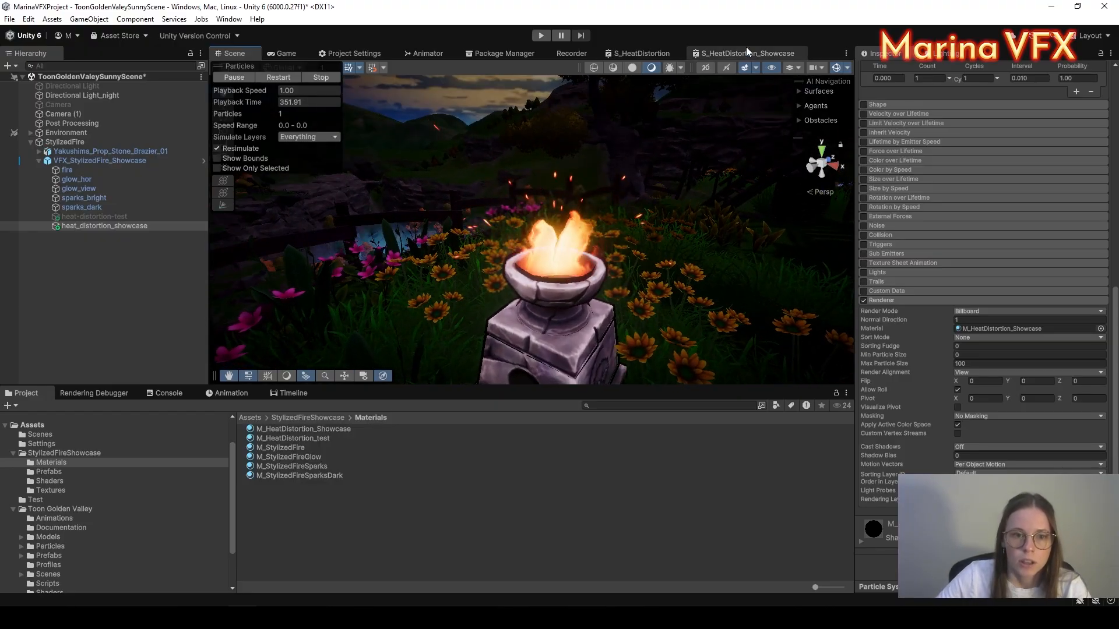
click(747, 53)
Step: Maximize the graph editor and add a Screen Position node on the left with its preview collapsed
right_click(731, 56)
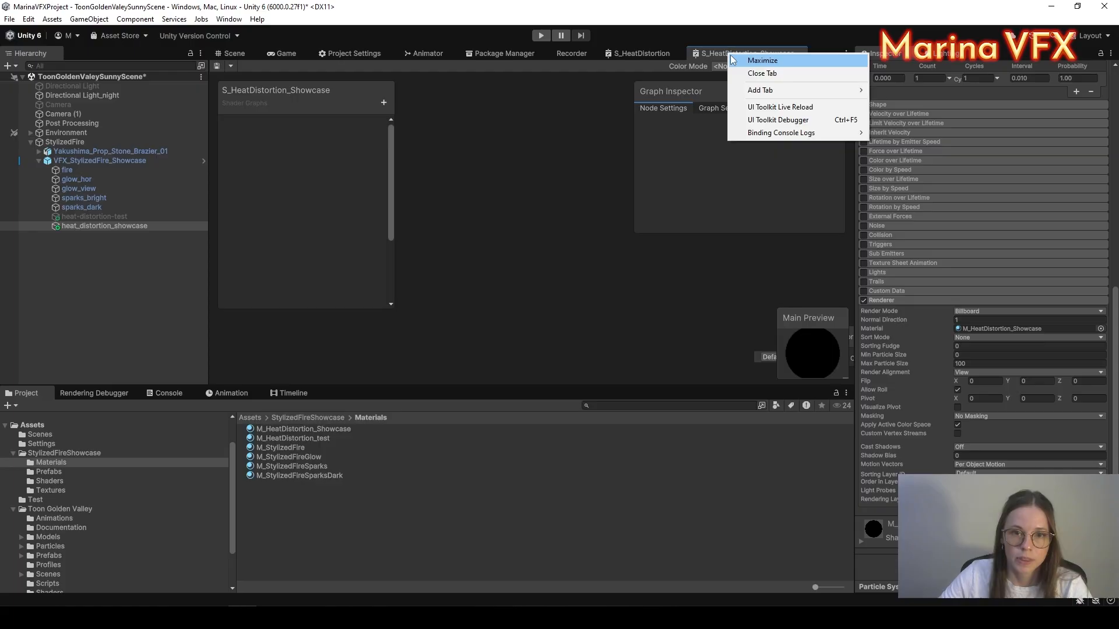
click(734, 60)
click(645, 358)
click(390, 289)
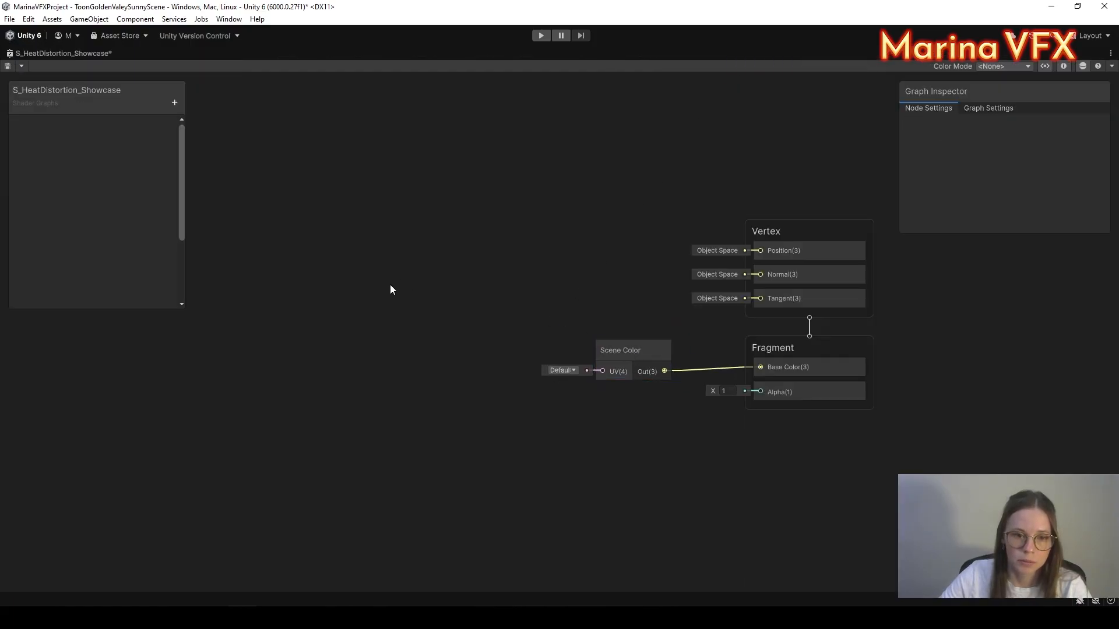
right_click(356, 295)
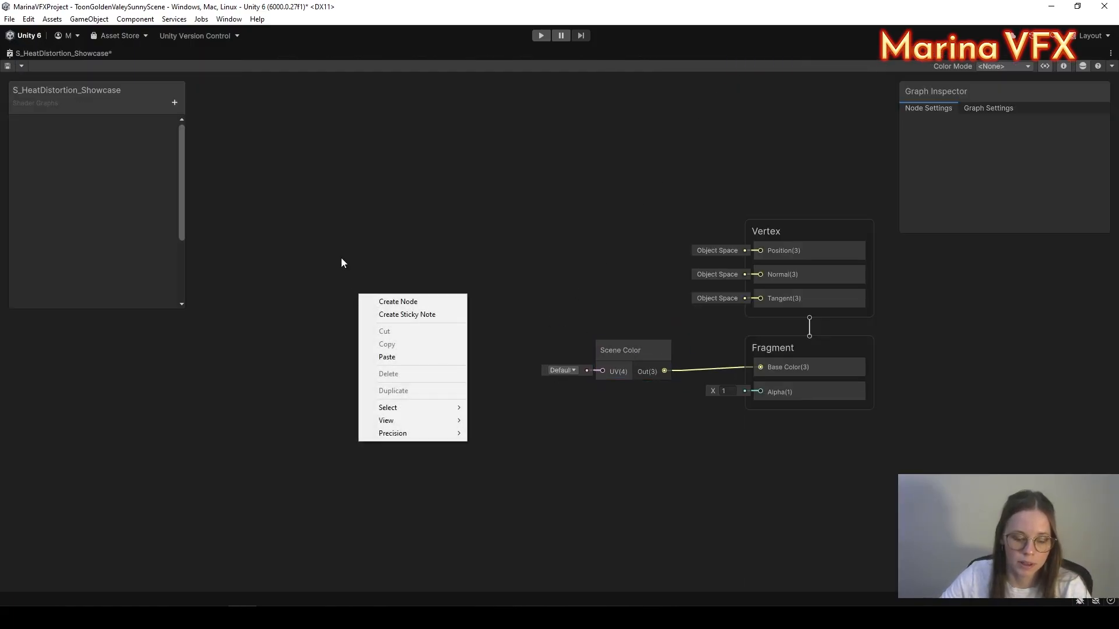
key(s)
click(397, 254)
key(space)
text(scree)
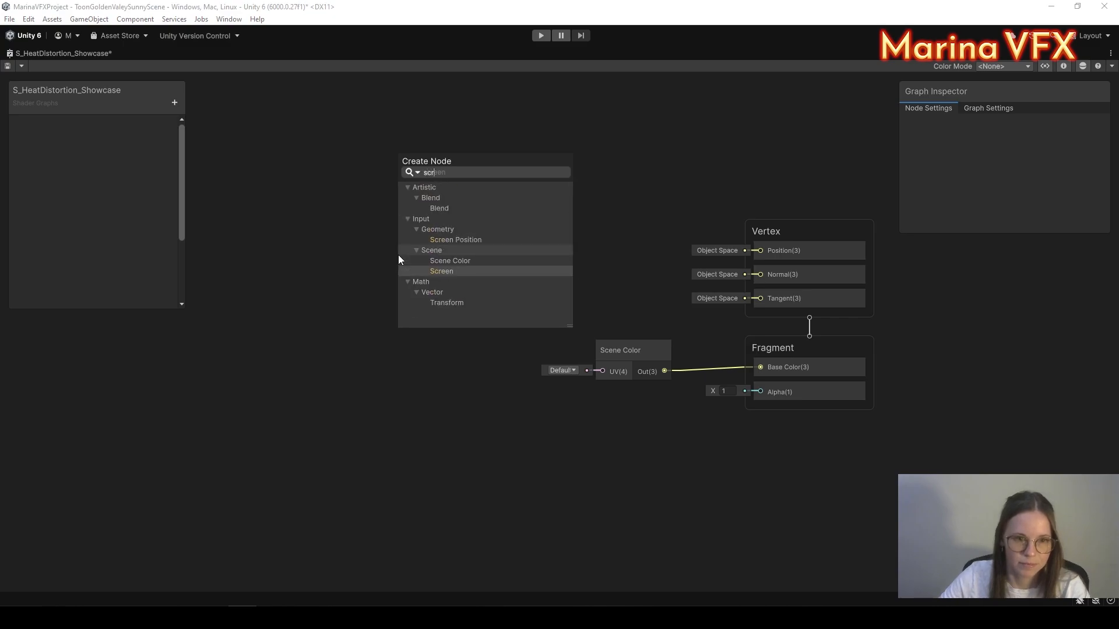
click(442, 240)
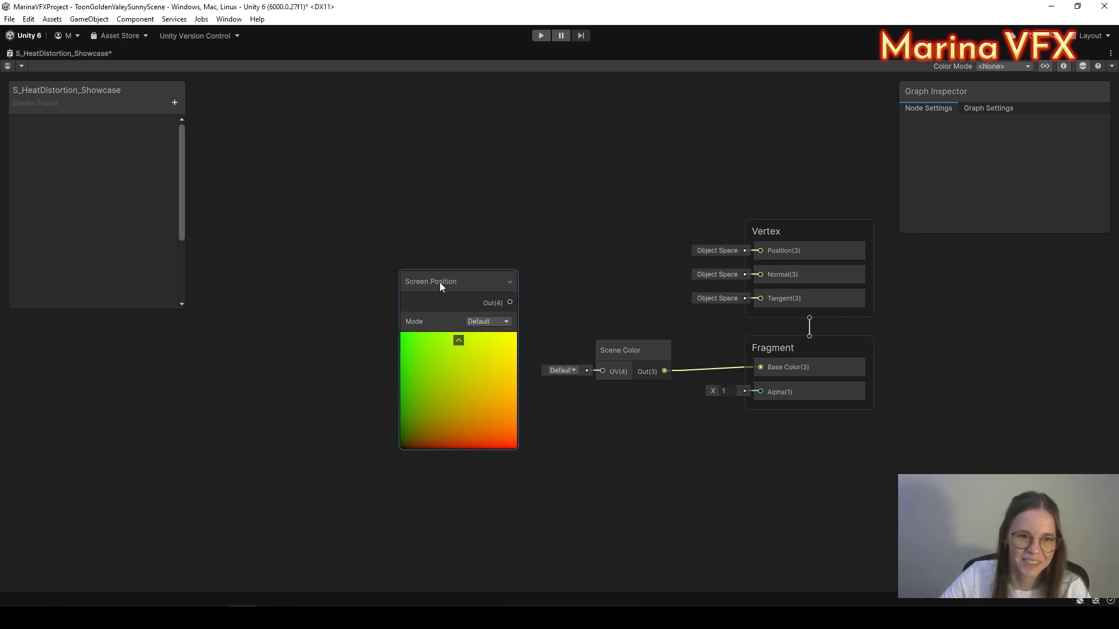
drag(440, 282, 275, 274)
click(298, 376)
middle_drag(344, 353, 452, 325)
middle_drag(380, 371, 386, 343)
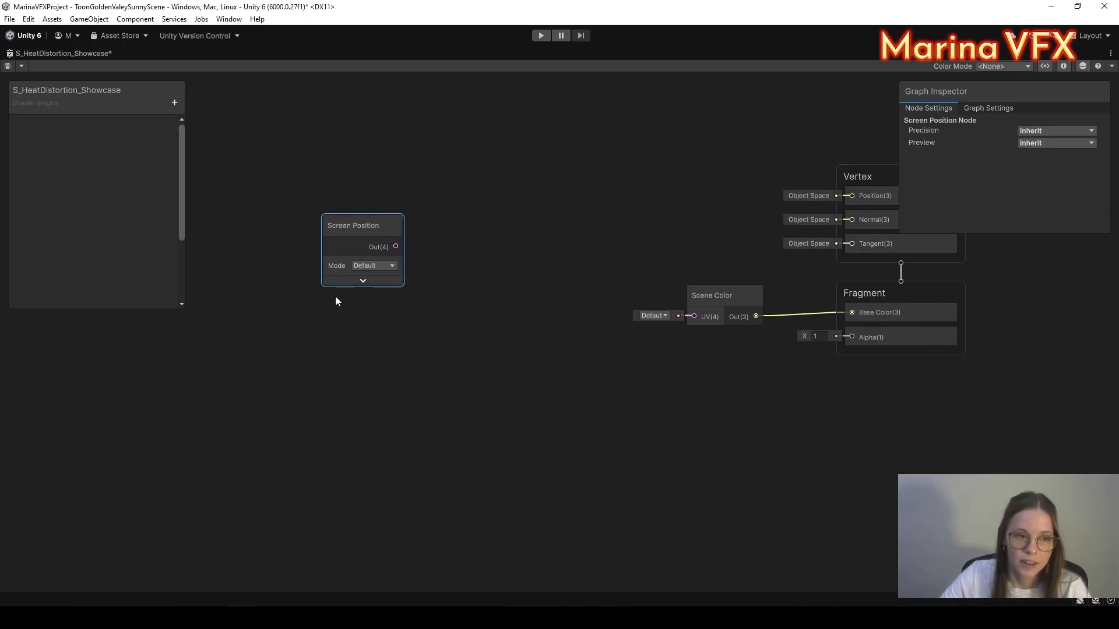
Step: Add a Texture 2D property to the Blackboard named NoiseTexture
click(175, 104)
click(230, 219)
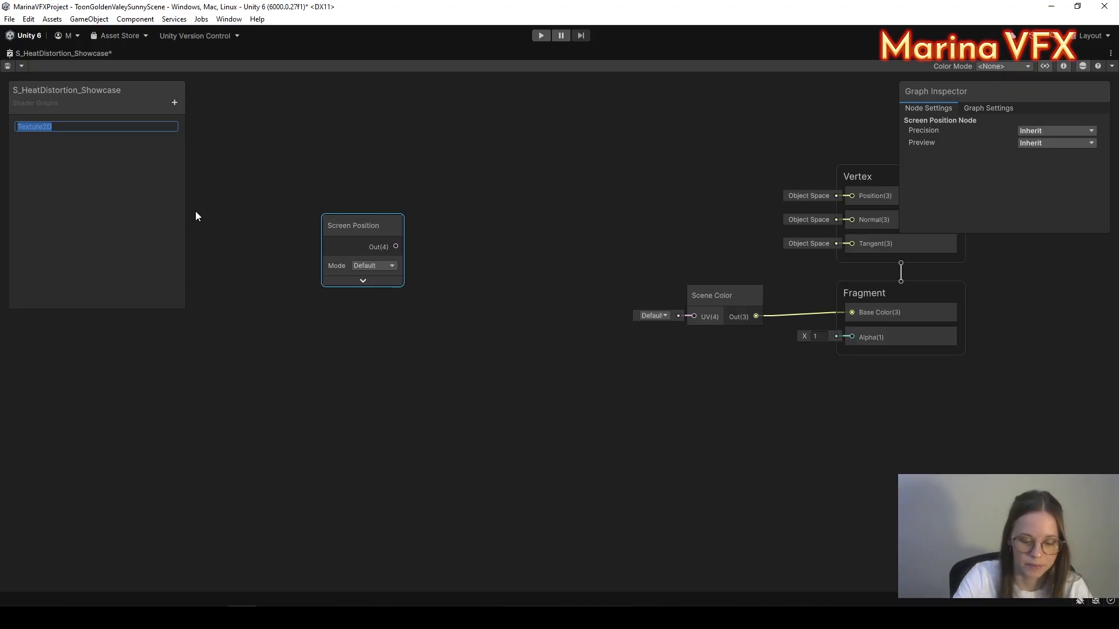
text(NoiseTexture)
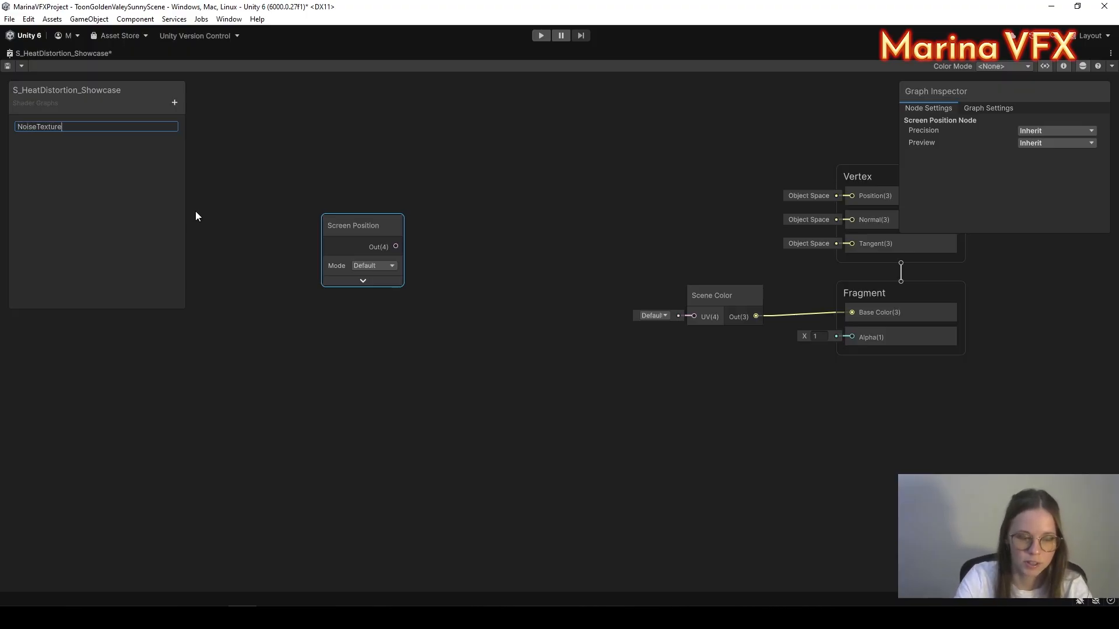
key(Return)
Step: Place a NoiseTexture node and wire it into a new Sample Texture 2D node's texture input
click(37, 125)
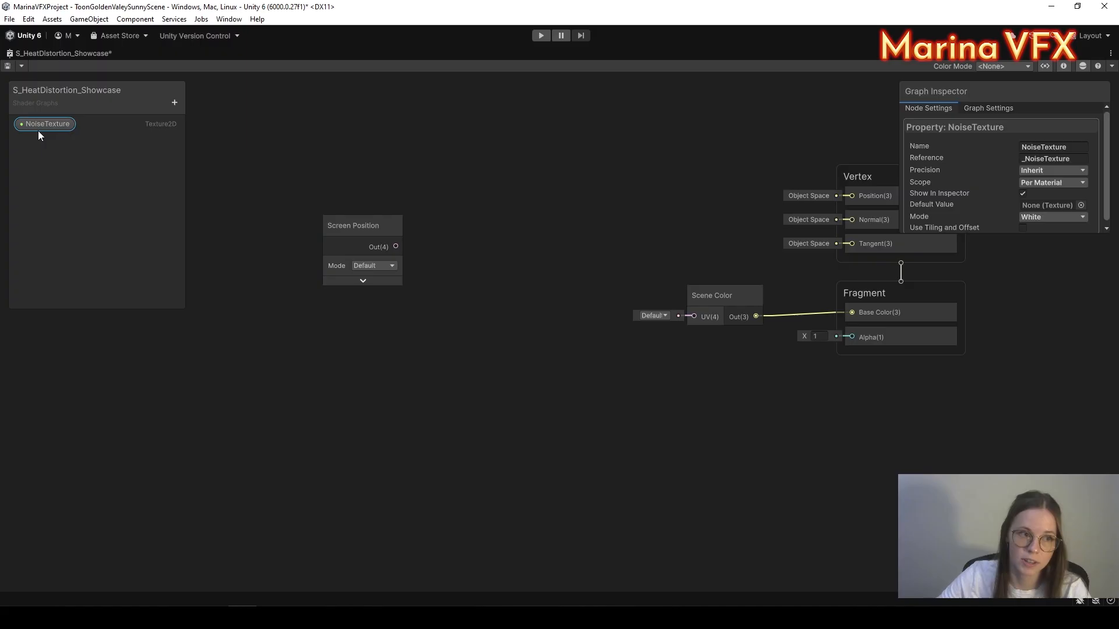
drag(37, 131, 257, 402)
key(space)
text(sampl)
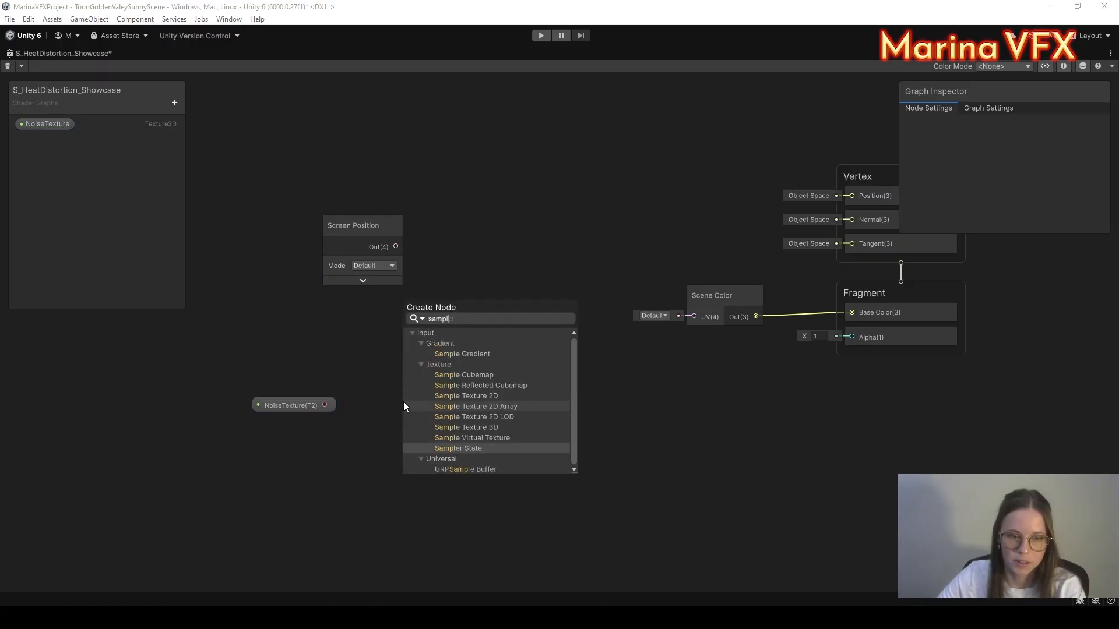
click(440, 396)
drag(325, 405, 413, 406)
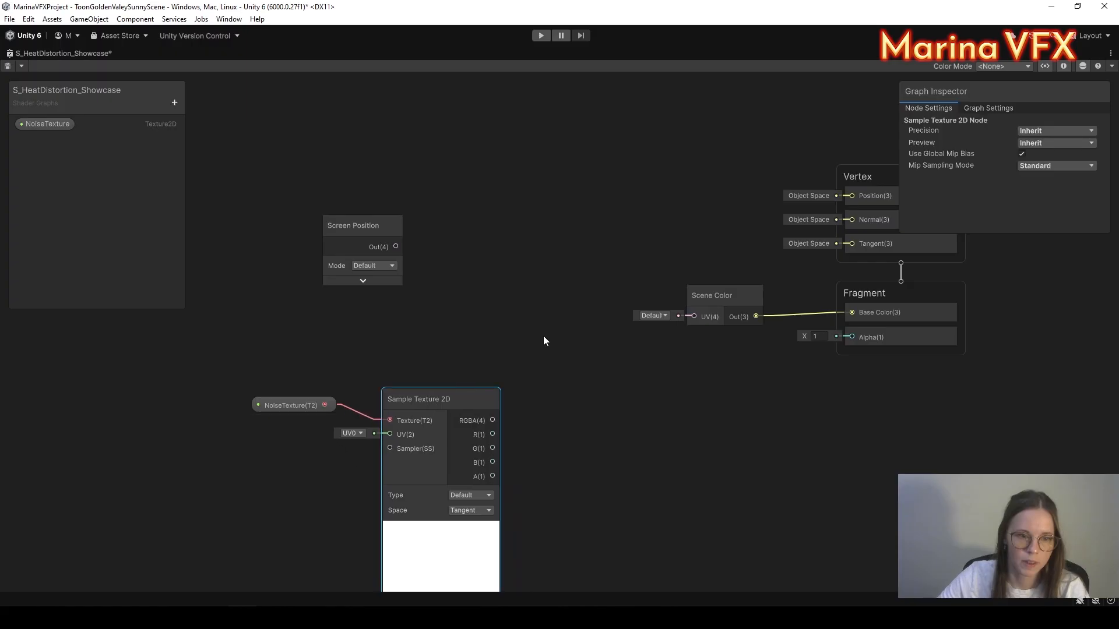
Step: Create an Add node summing Screen Position (A) and the sampled red channel (B)
click(556, 320)
key(space)
text(add)
click(620, 274)
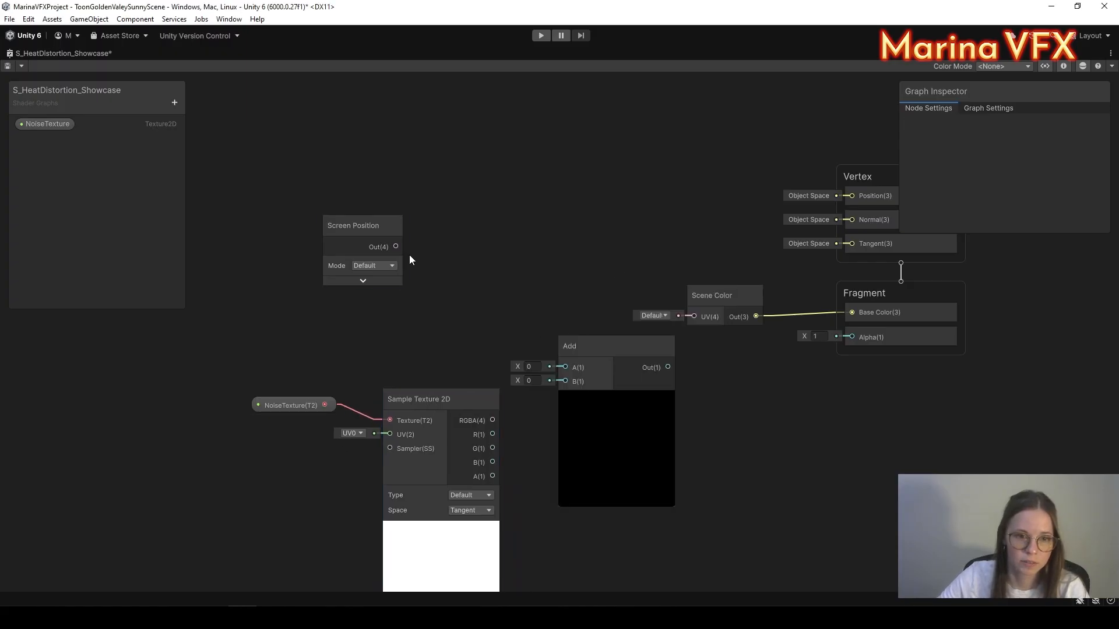
drag(572, 369, 566, 368)
drag(492, 434, 565, 381)
Step: Connect Add's output into Scene Color's UV, tidy the noise nodes, and add a Float property
drag(237, 350, 479, 441)
drag(441, 402, 292, 397)
click(504, 452)
middle_drag(504, 452, 431, 451)
drag(548, 345, 624, 316)
middle_drag(352, 431, 610, 362)
drag(282, 293, 469, 356)
drag(453, 326, 356, 318)
click(462, 342)
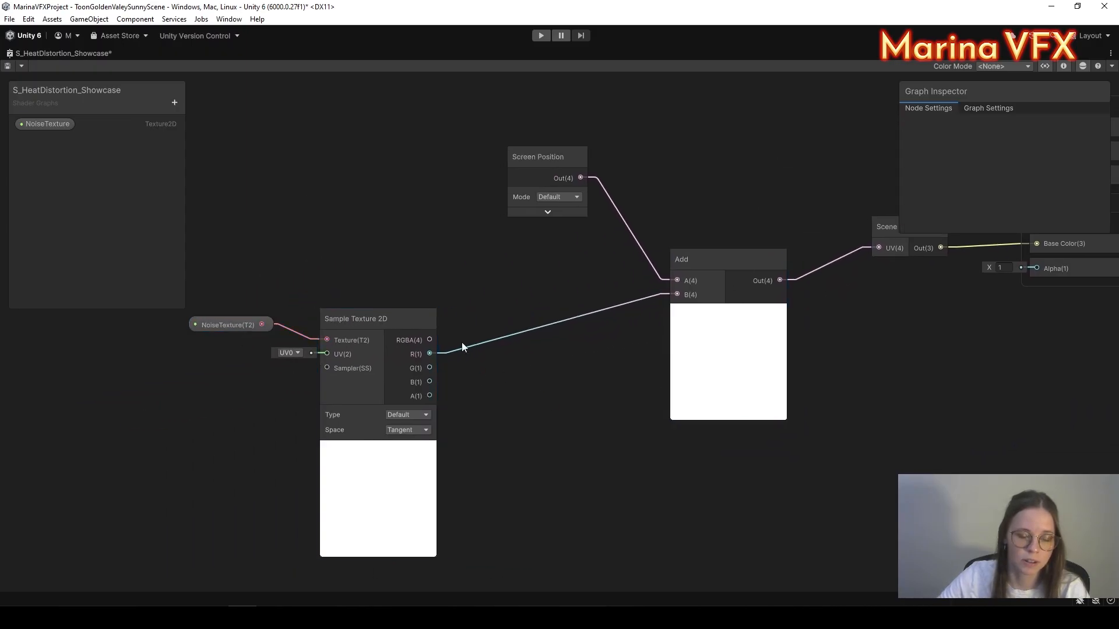
click(174, 103)
click(201, 117)
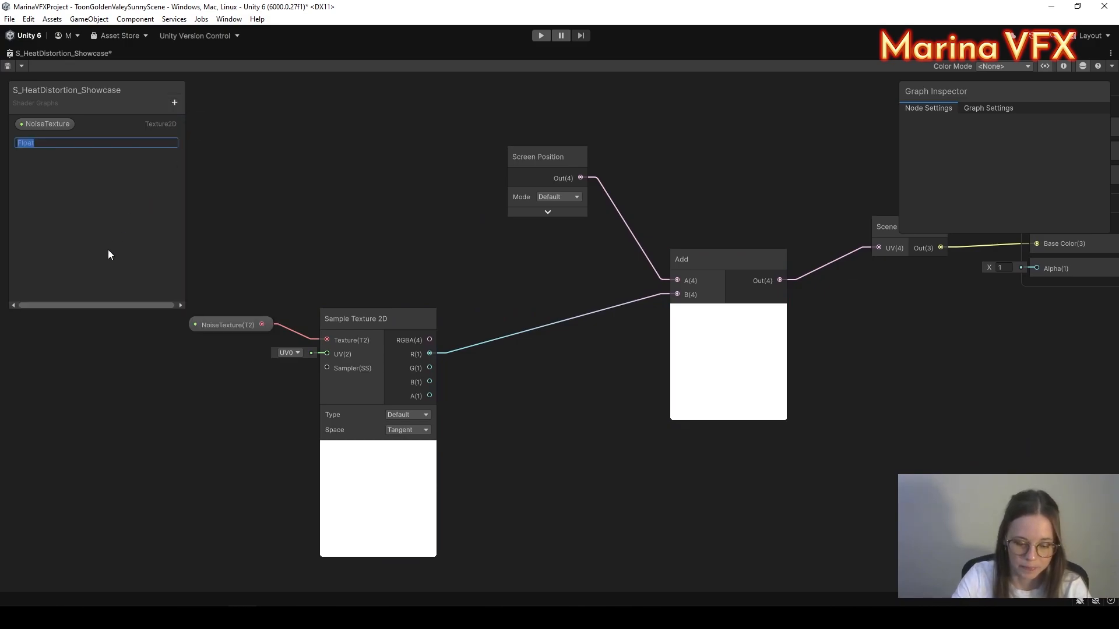
Step: Name the Float property NoiseAmount and multiply the red channel by it in a Multiply node
text(Noise)
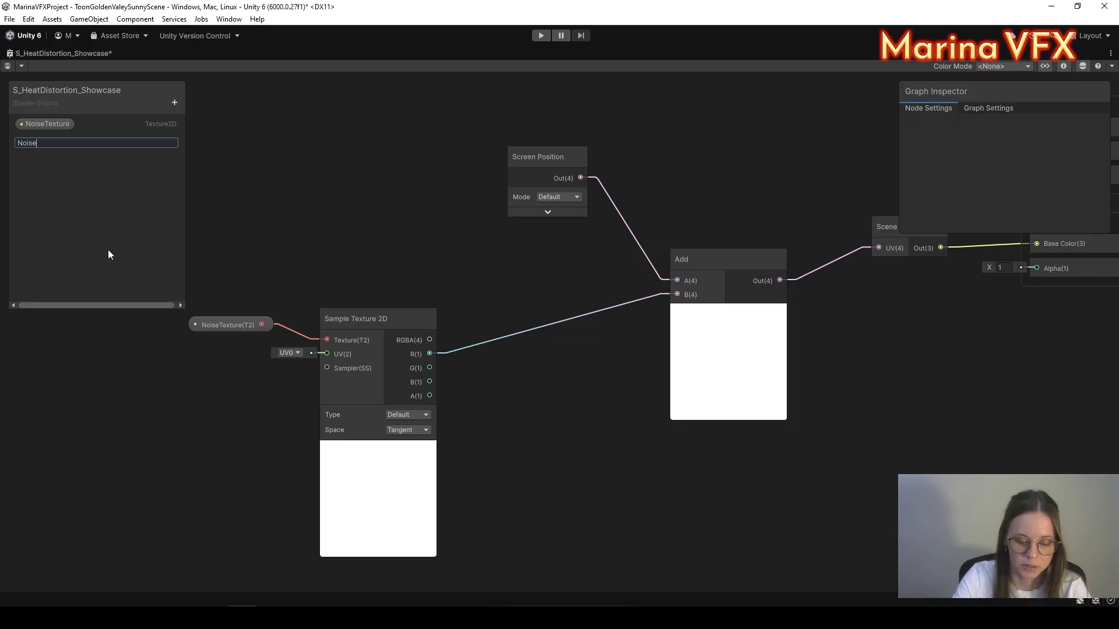
text(Amount)
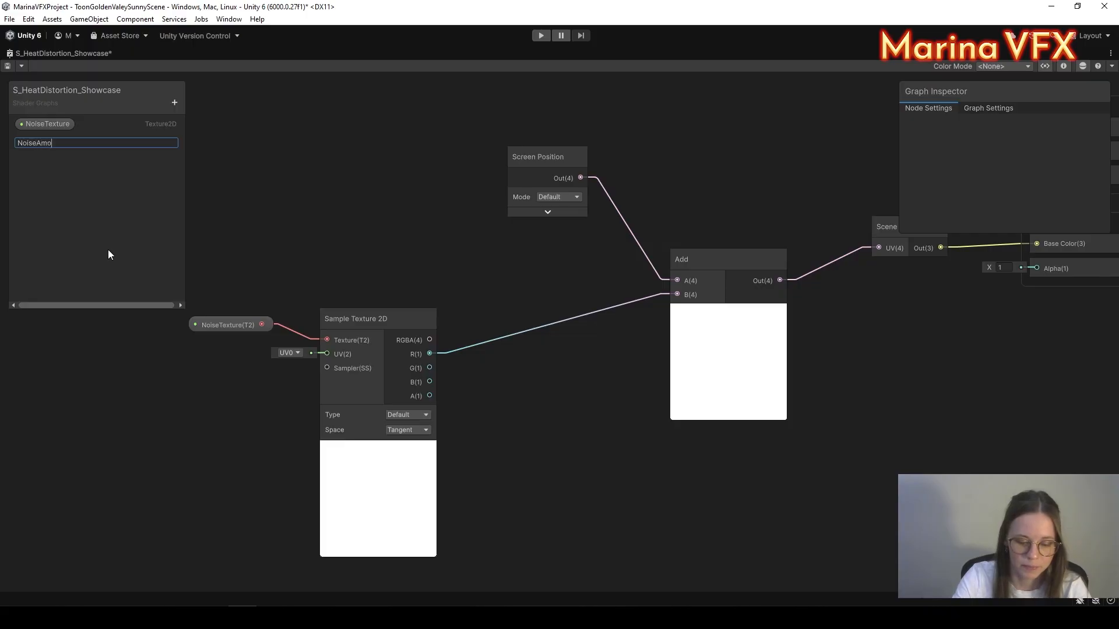
key(Return)
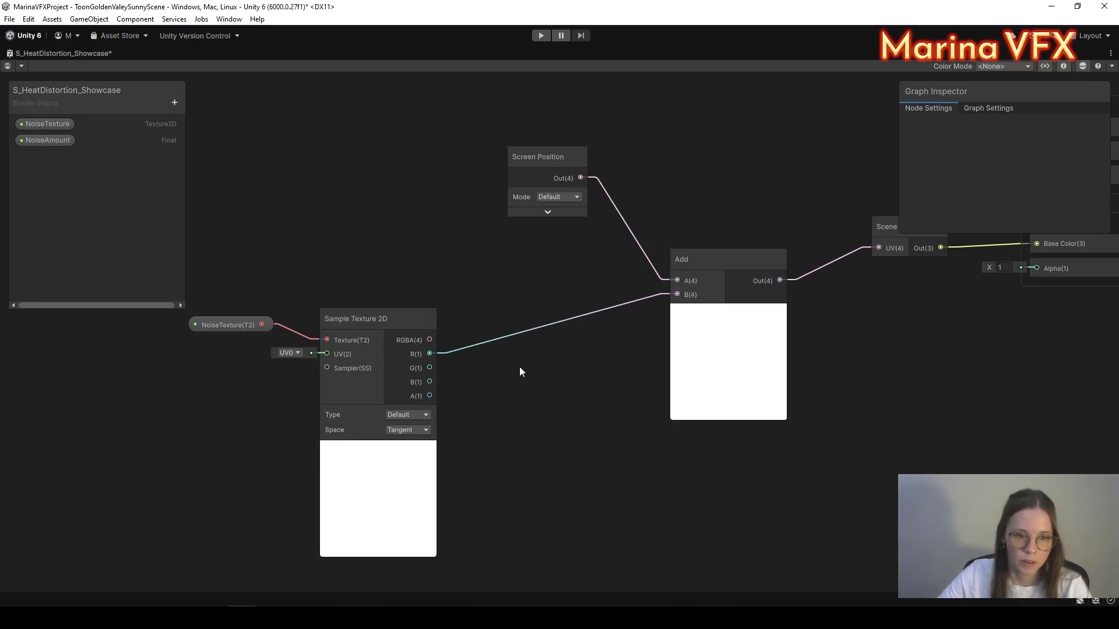
key(space)
text(mul)
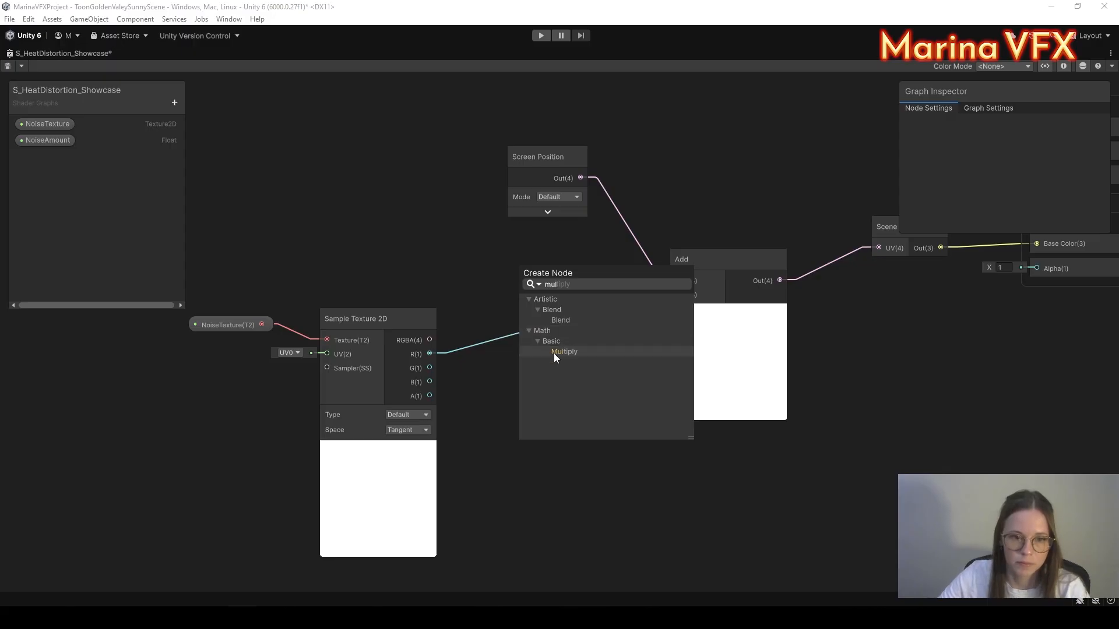
click(553, 353)
drag(430, 353, 529, 415)
drag(220, 279, 284, 328)
click(48, 140)
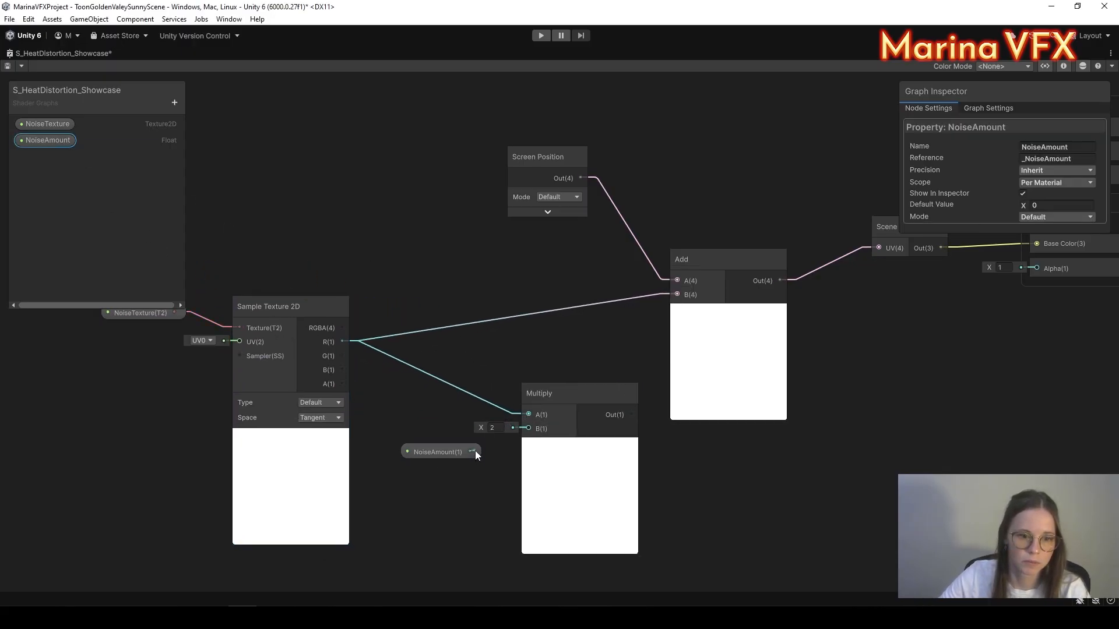
drag(474, 452, 528, 429)
Step: Feed Multiply's output into Add's B input and tidy the Multiply and NoiseAmount nodes
drag(597, 400, 571, 383)
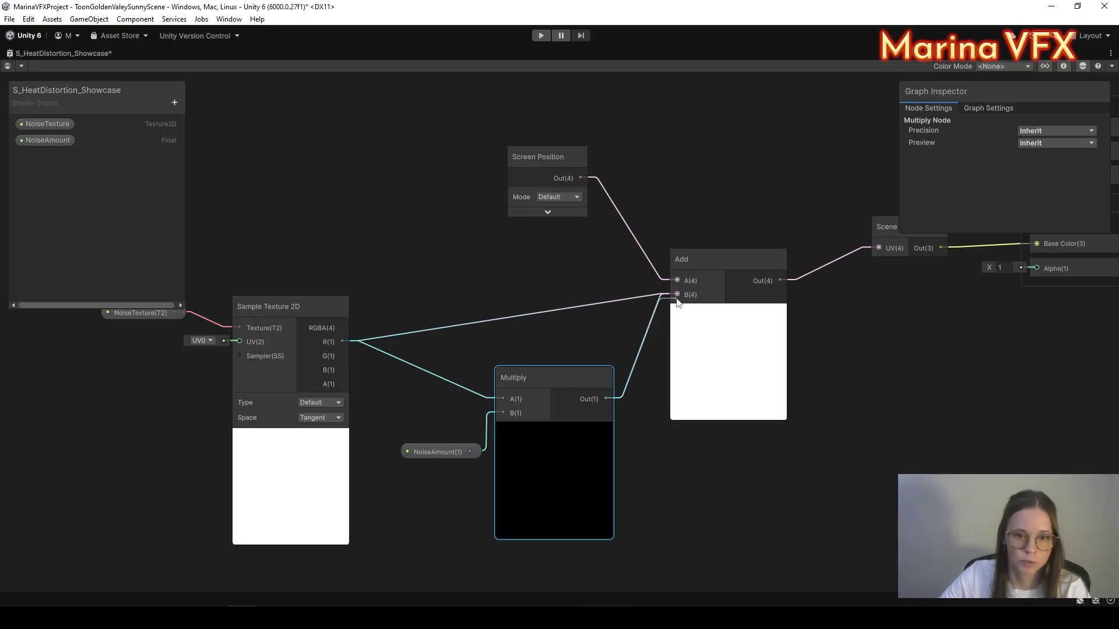
drag(678, 303, 678, 302)
drag(363, 434, 539, 444)
drag(539, 400, 500, 321)
click(418, 508)
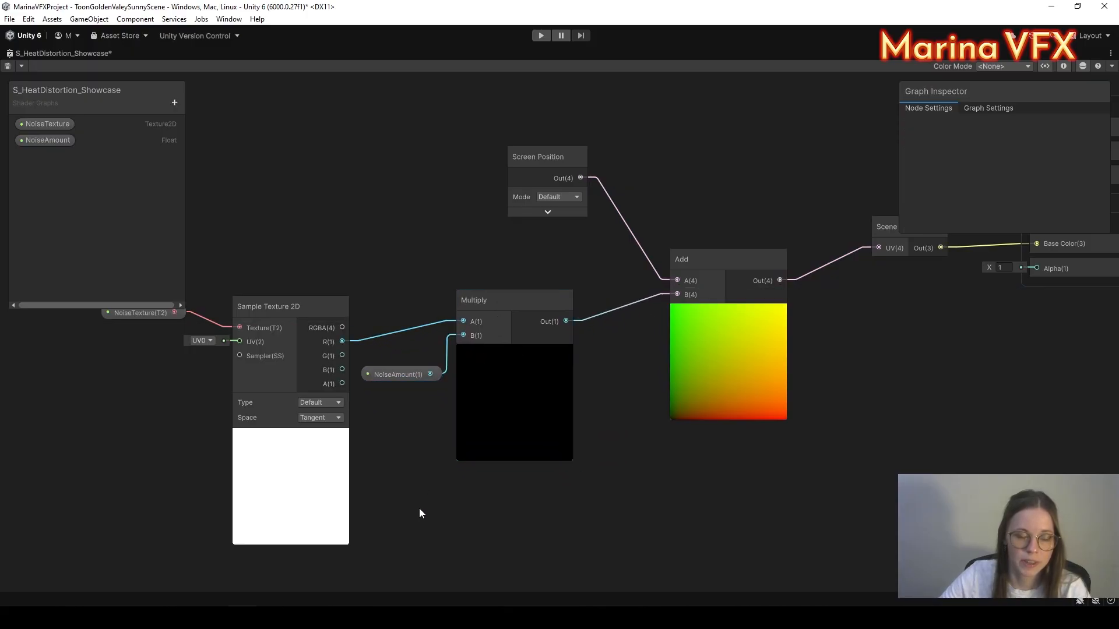
middle_drag(549, 456, 461, 467)
scroll(659, 460, down, 2)
middle_drag(658, 460, 564, 454)
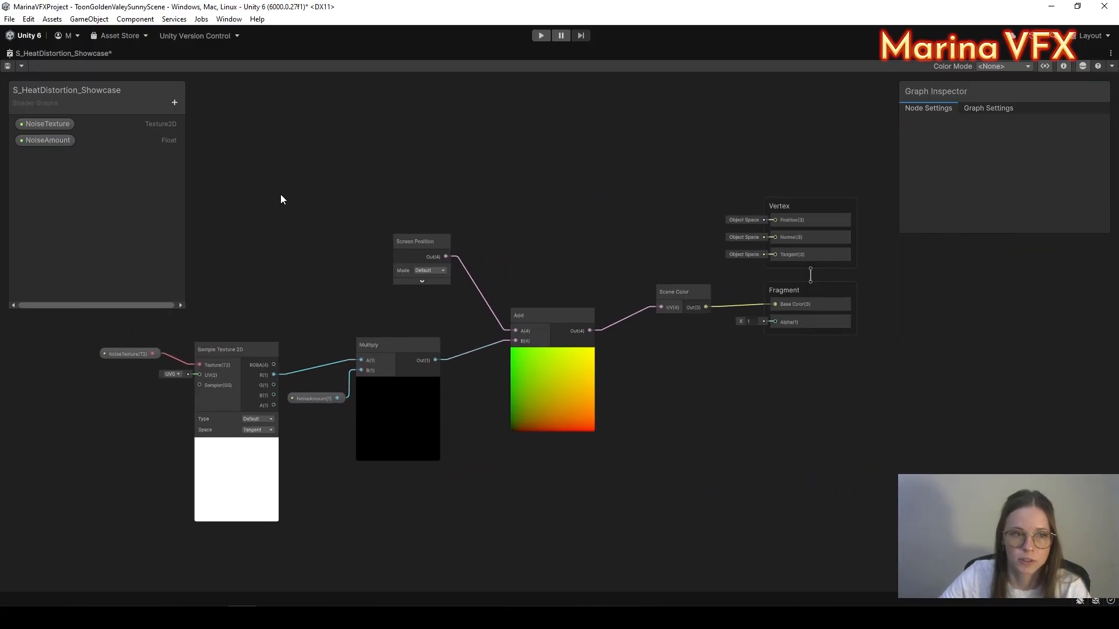
Step: Save the shader graph and restore the full editor layout
click(9, 69)
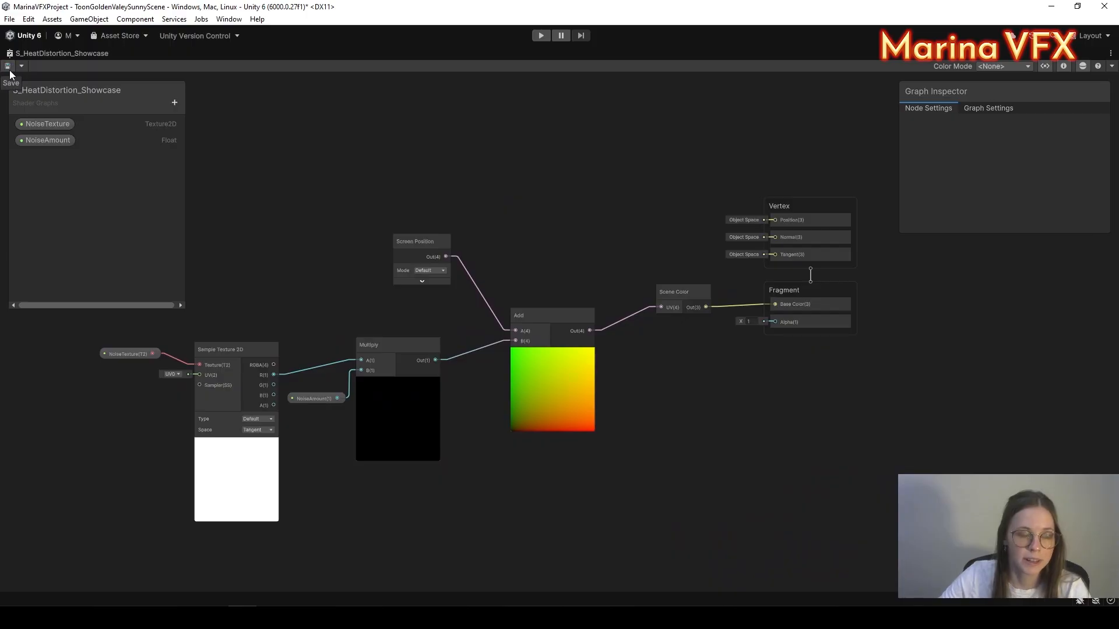
right_click(90, 54)
click(114, 58)
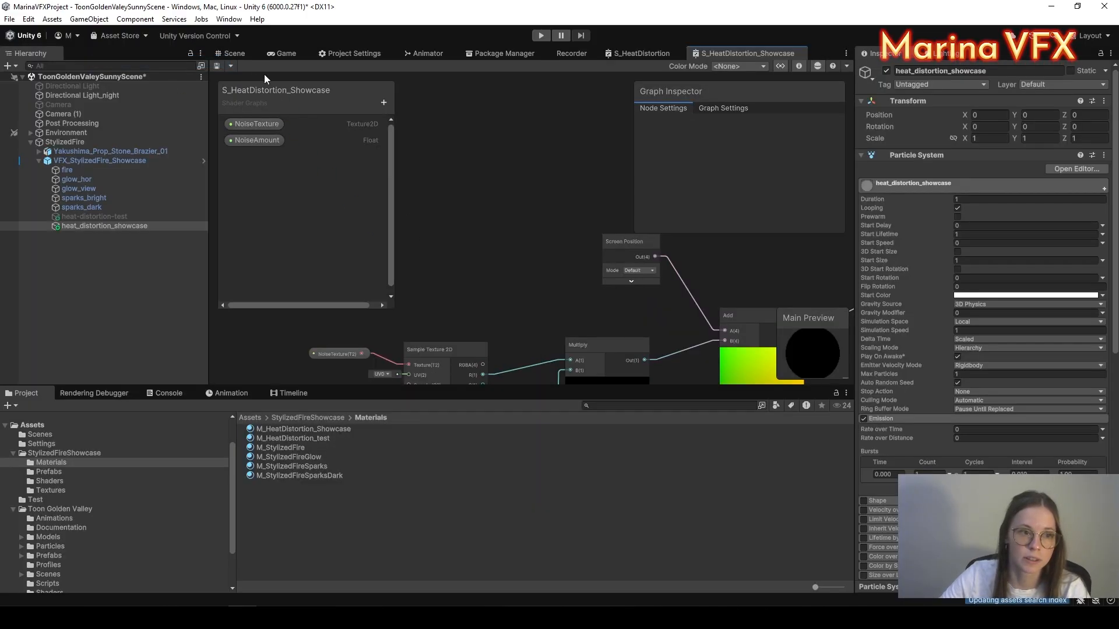
Step: In the Scene view, assign Noise_01 to the material's NoiseTexture slot and inspect the brazier's distortion
click(233, 54)
scroll(1014, 350, down, 10)
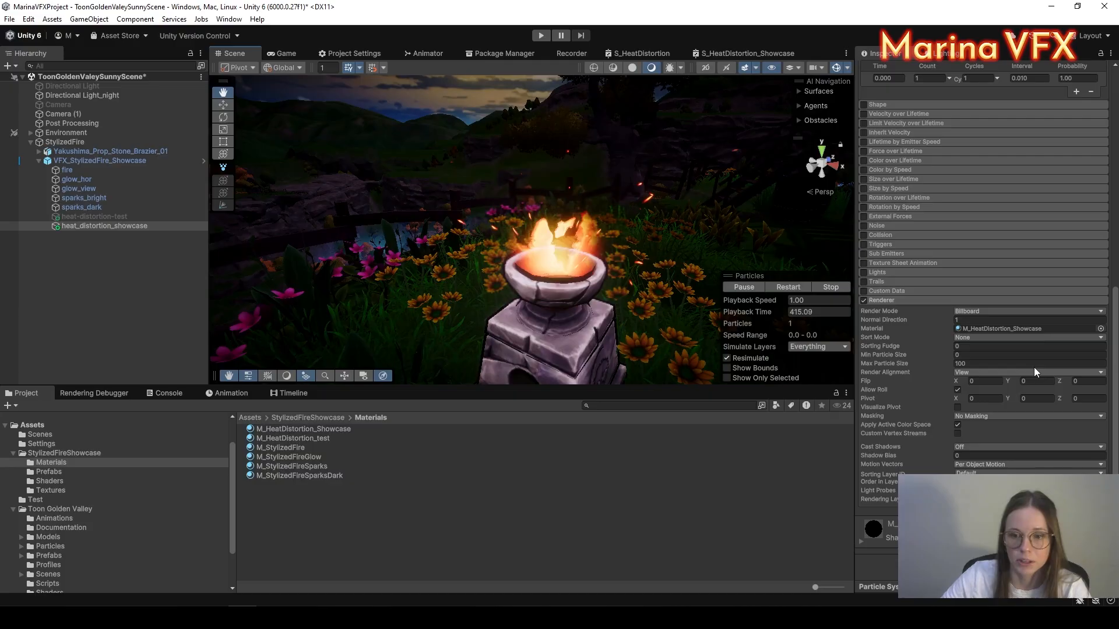
scroll(960, 457, down, 5)
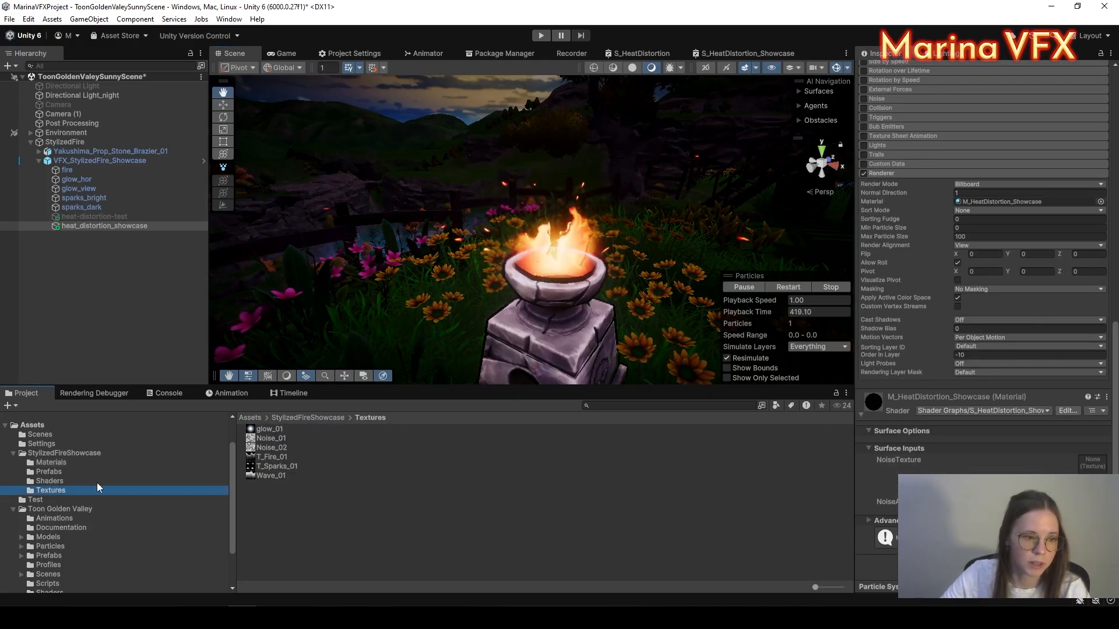
drag(257, 440, 1093, 463)
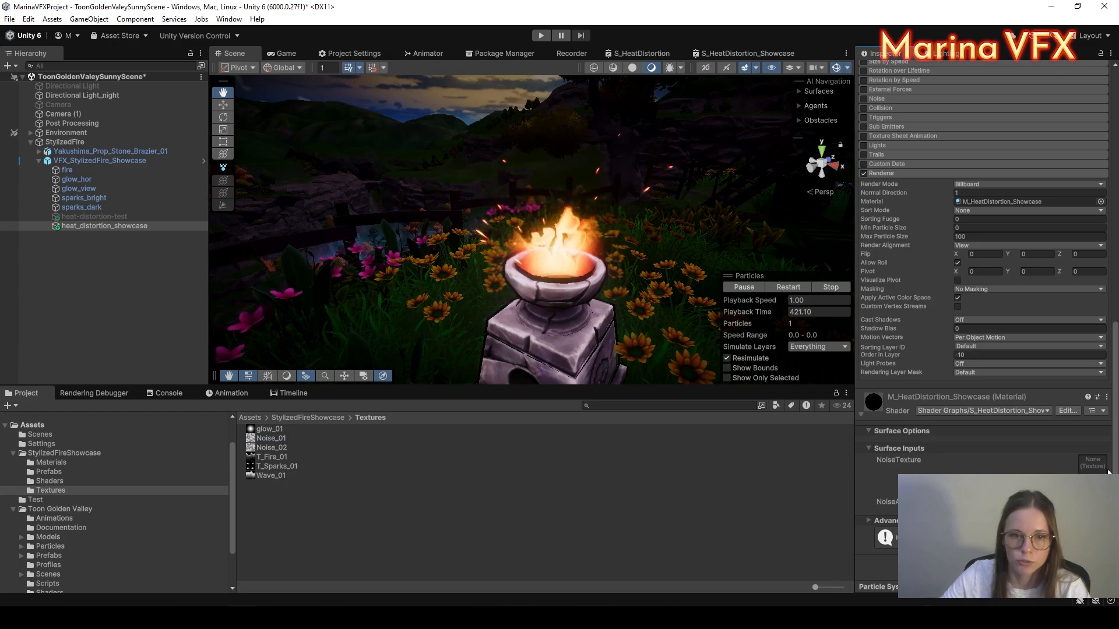
drag(263, 438, 1092, 463)
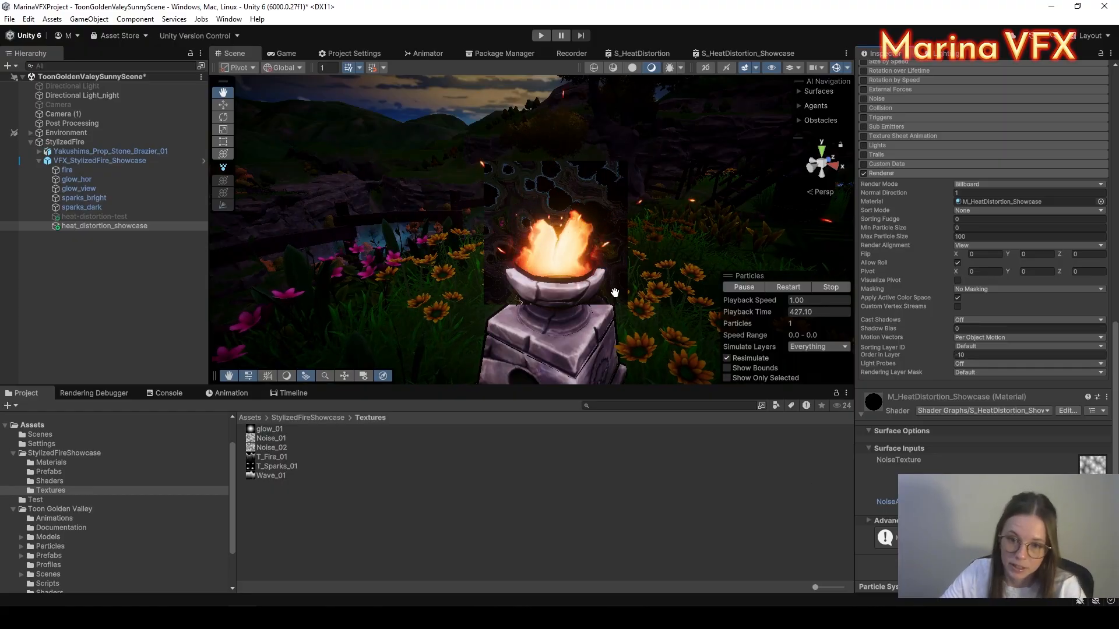
alt+drag(615, 292, 613, 147)
scroll(603, 290, up, 3)
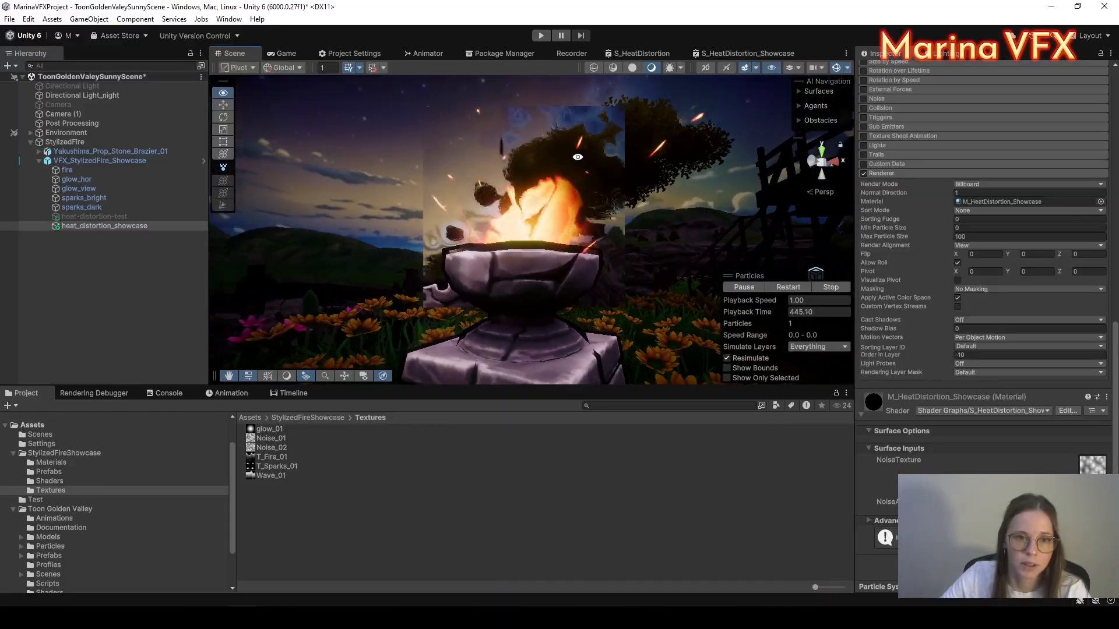
alt+drag(578, 157, 619, 140)
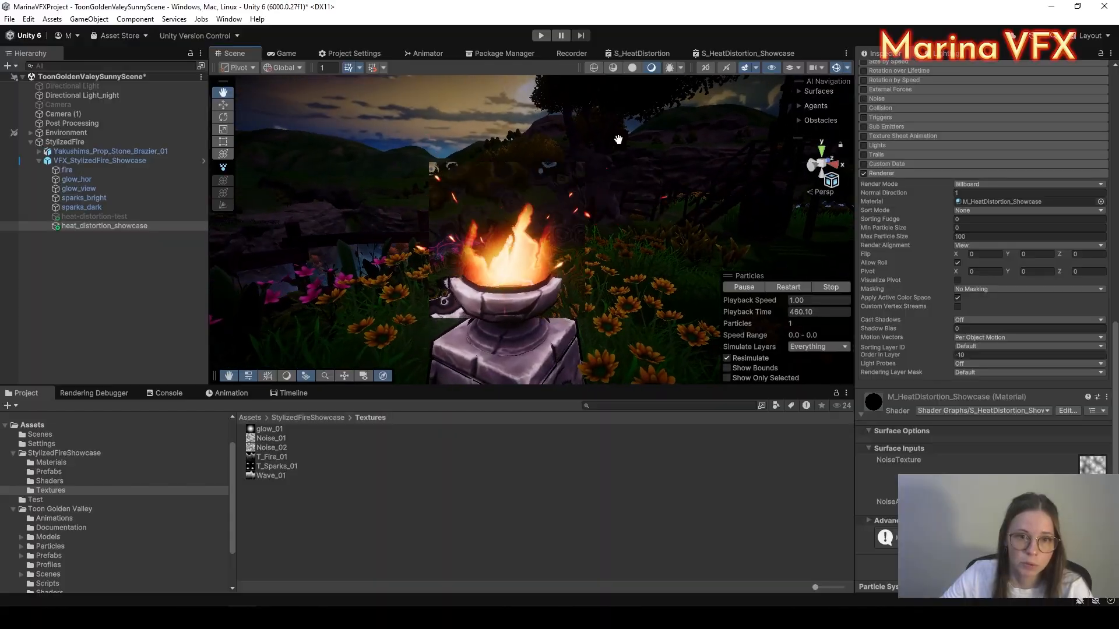
Step: Maximize the S_HeatDistortion_Showcase graph and nudge the Add node up and right
click(725, 50)
right_click(725, 50)
click(746, 58)
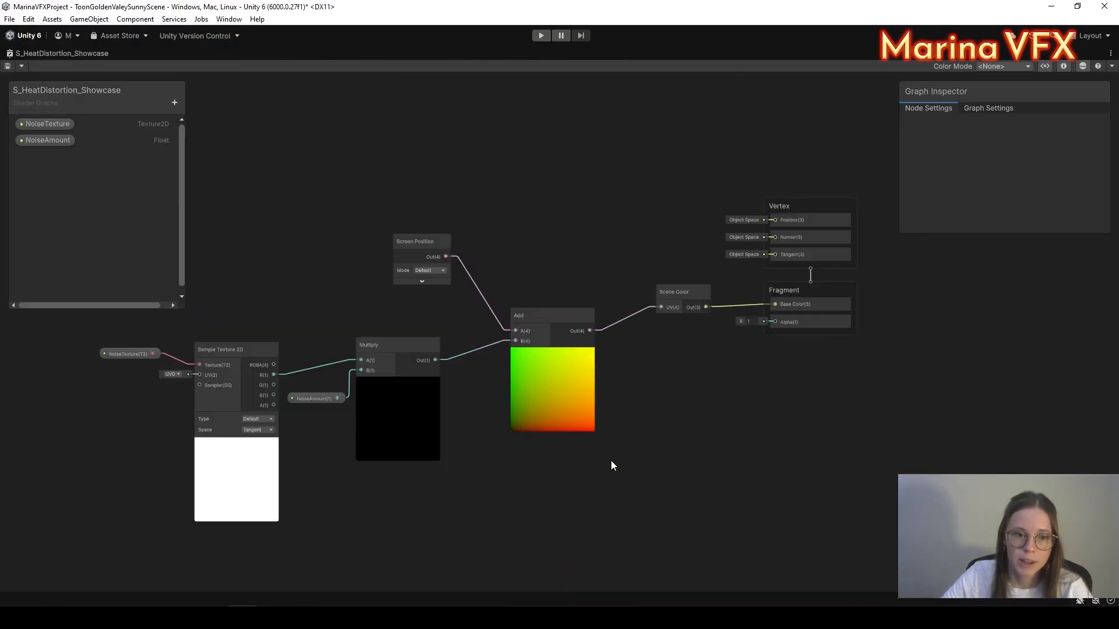
middle_drag(611, 460, 584, 404)
drag(512, 258, 551, 219)
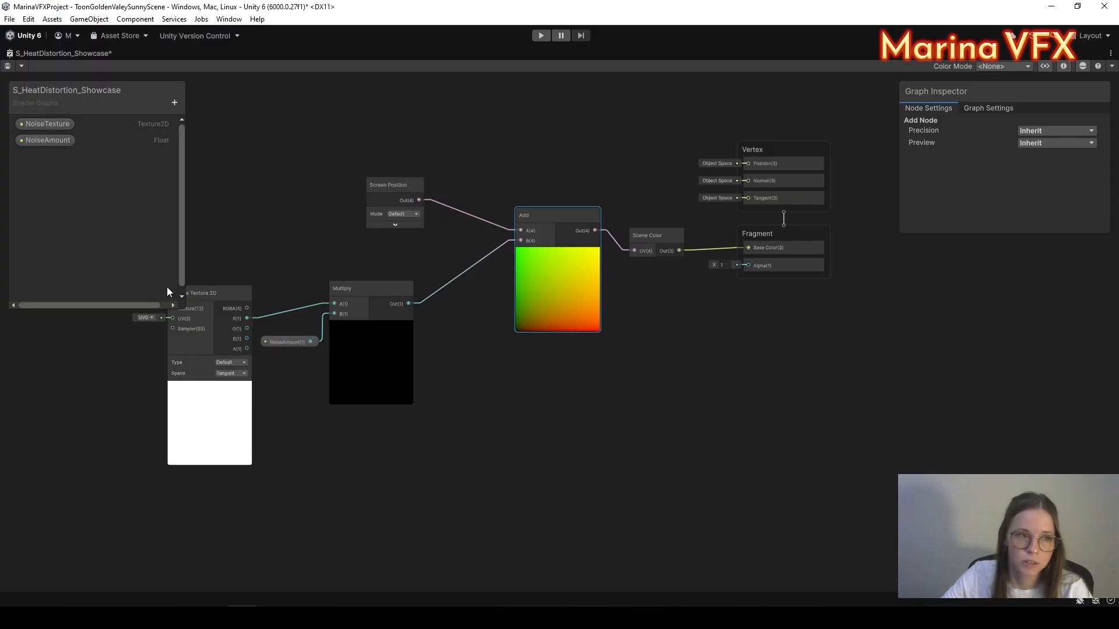
right_click(99, 52)
click(121, 61)
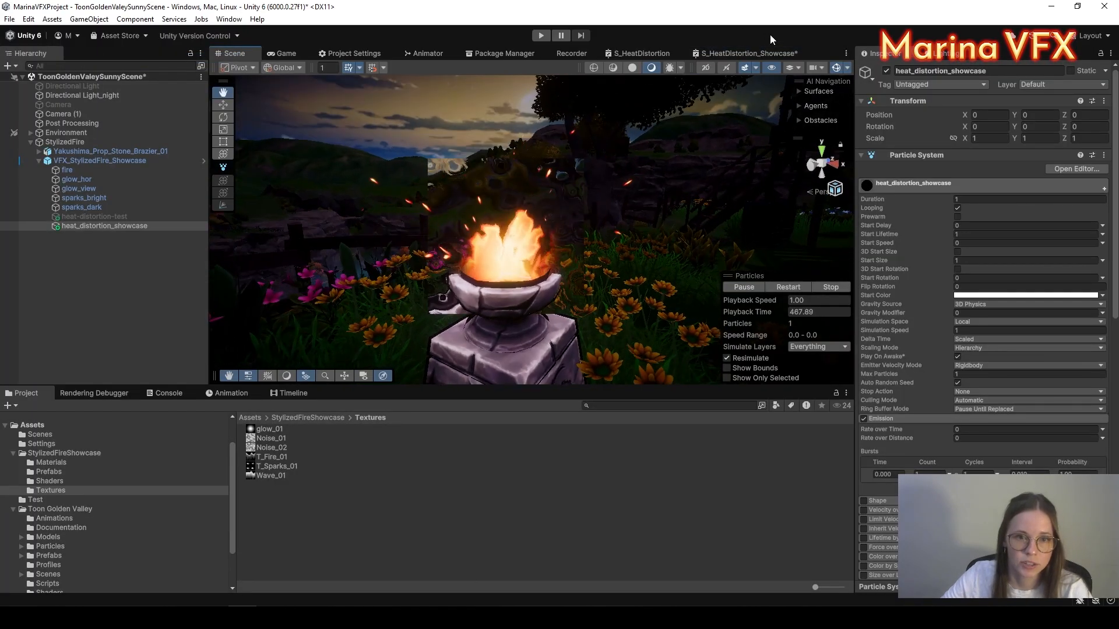
click(721, 53)
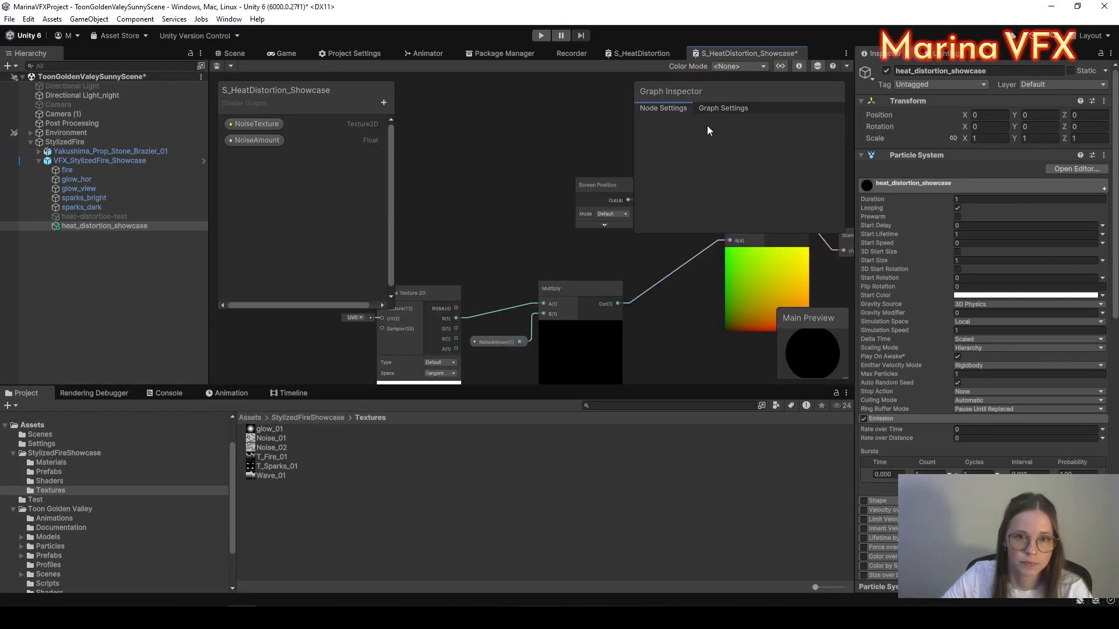
right_click(767, 52)
click(786, 56)
Step: Add a Texture 2D property named MaskTexture and place it on the graph
click(169, 108)
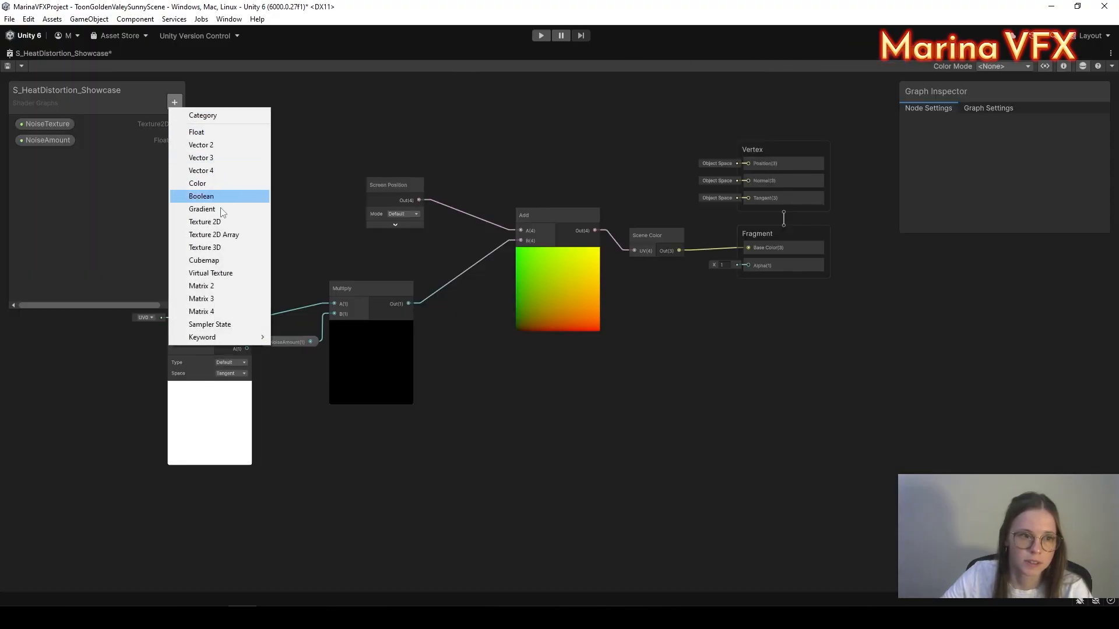
click(222, 222)
text(MaskTexture)
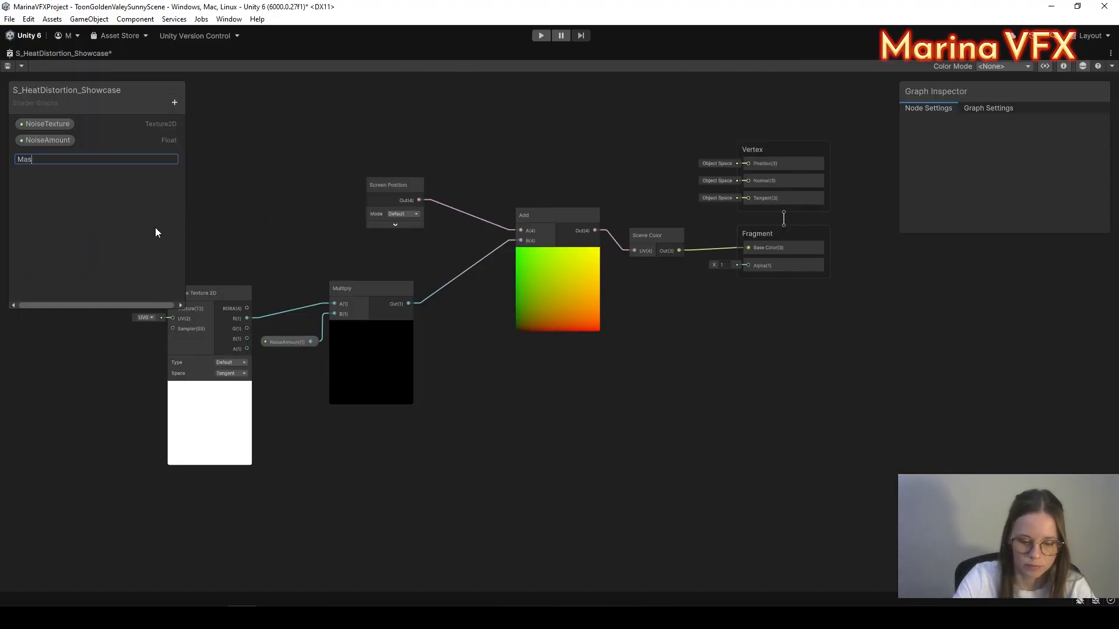
key(Return)
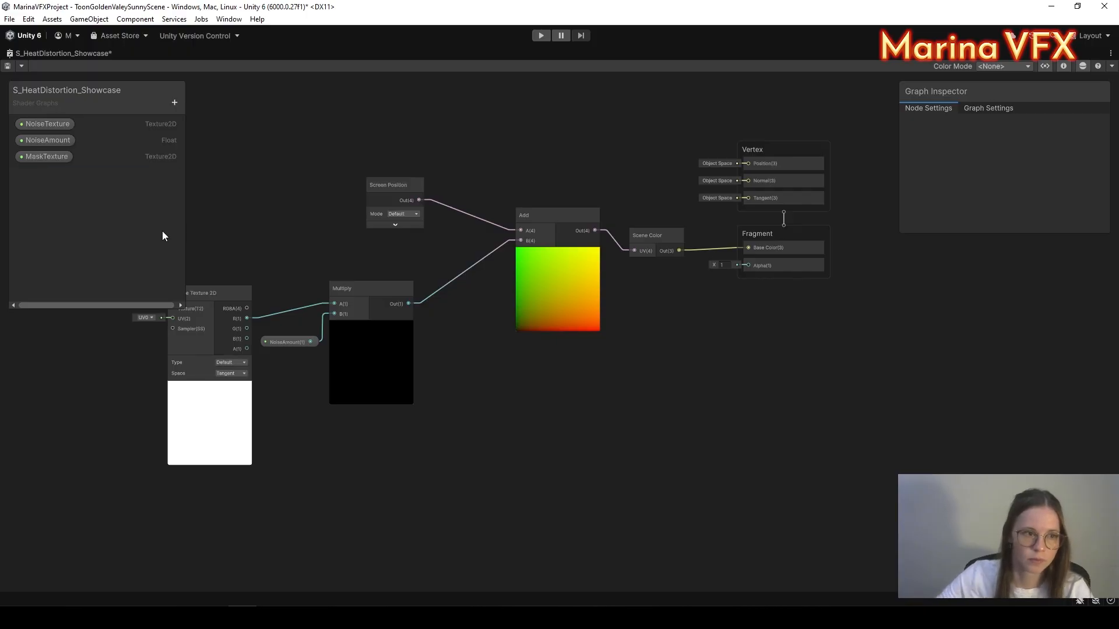
drag(34, 157, 481, 458)
Step: Paste a copy of the Sample Texture 2D node and wire MaskTexture into its texture input
middle_drag(311, 398, 388, 383)
click(300, 283)
middle_drag(623, 398, 600, 382)
click(599, 382)
key(ctrl+v)
scroll(608, 446, up, 4)
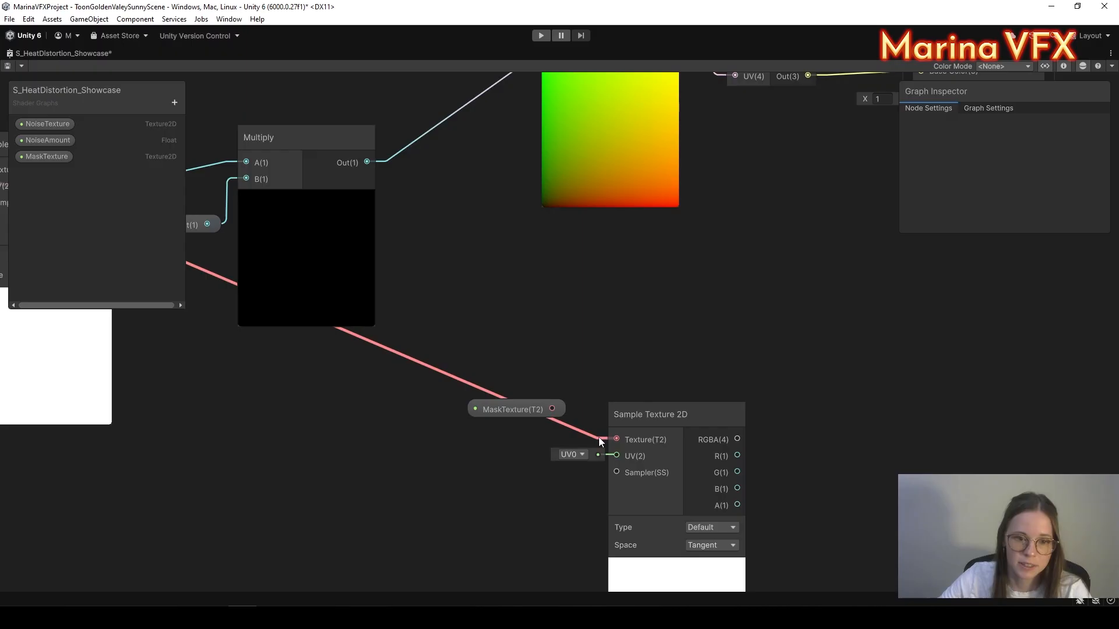
drag(559, 411, 621, 383)
middle_drag(787, 372, 701, 389)
click(701, 408)
Step: Route the mask's R channel through a Saturate node into fragment Alpha, then restore the layout
key(space)
text(saturate)
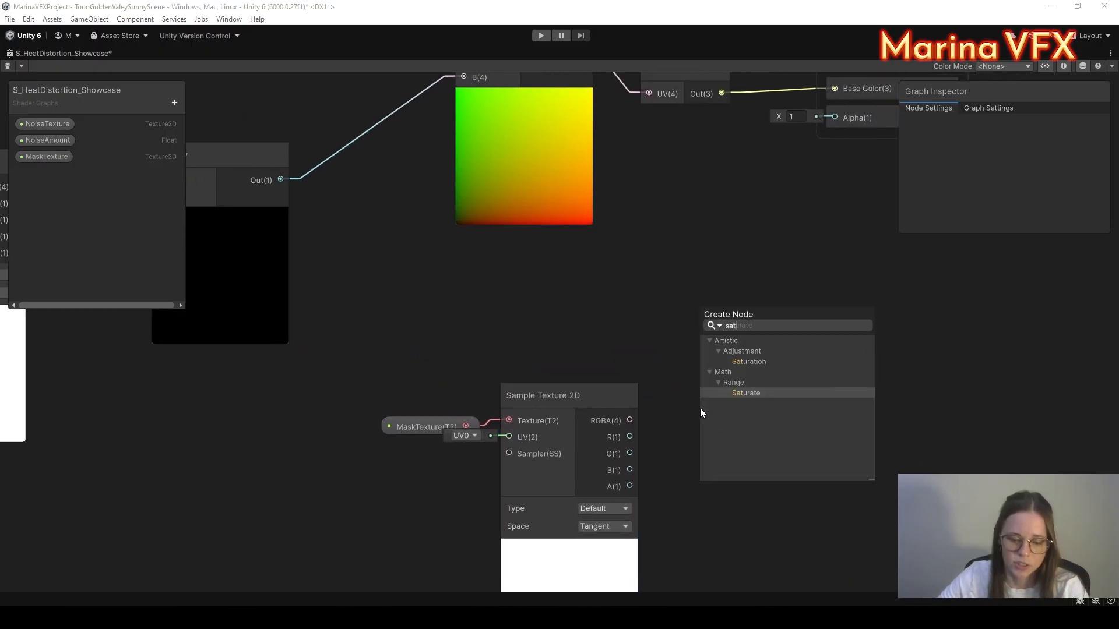
double_click(770, 392)
drag(629, 436, 696, 409)
click(736, 452)
scroll(755, 446, down, 3)
scroll(743, 429, up, 3)
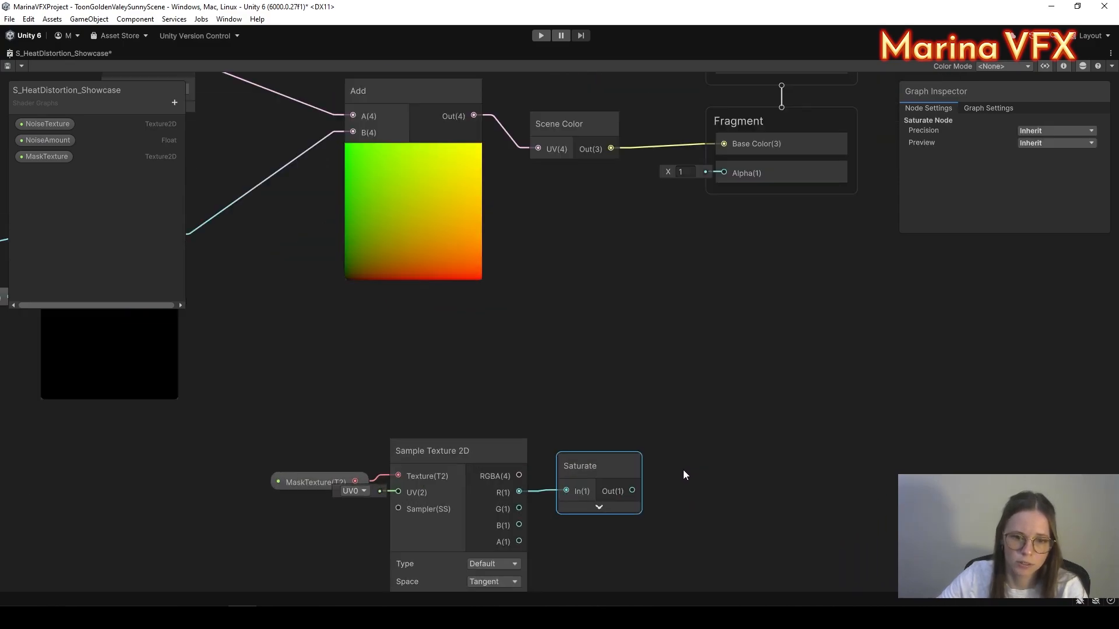
drag(632, 492, 729, 402)
drag(724, 179, 724, 175)
middle_drag(645, 255, 644, 348)
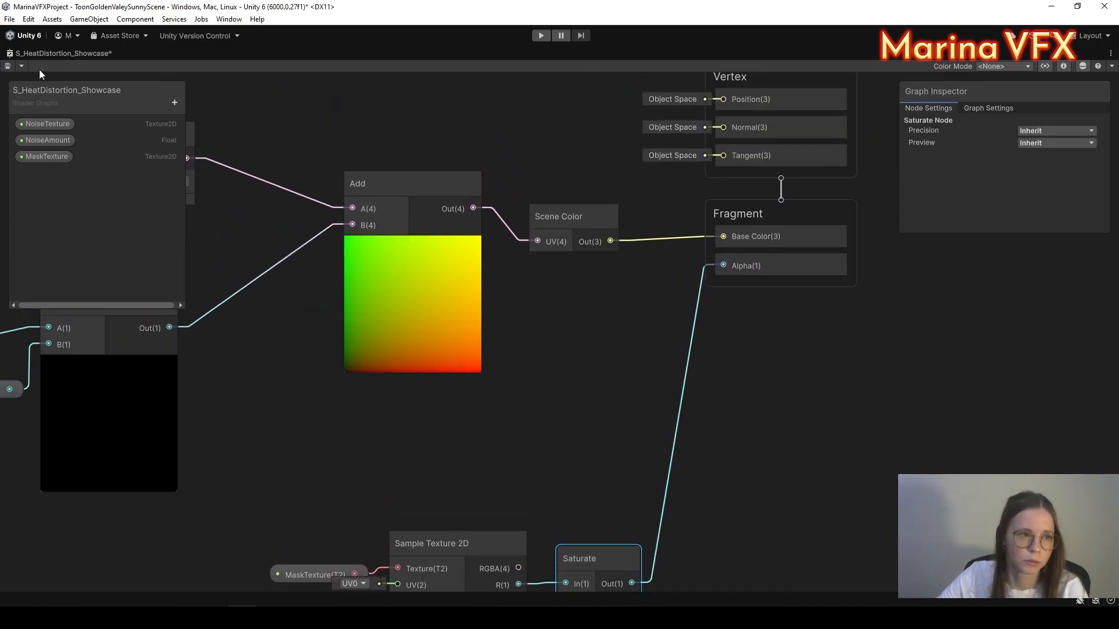
right_click(64, 52)
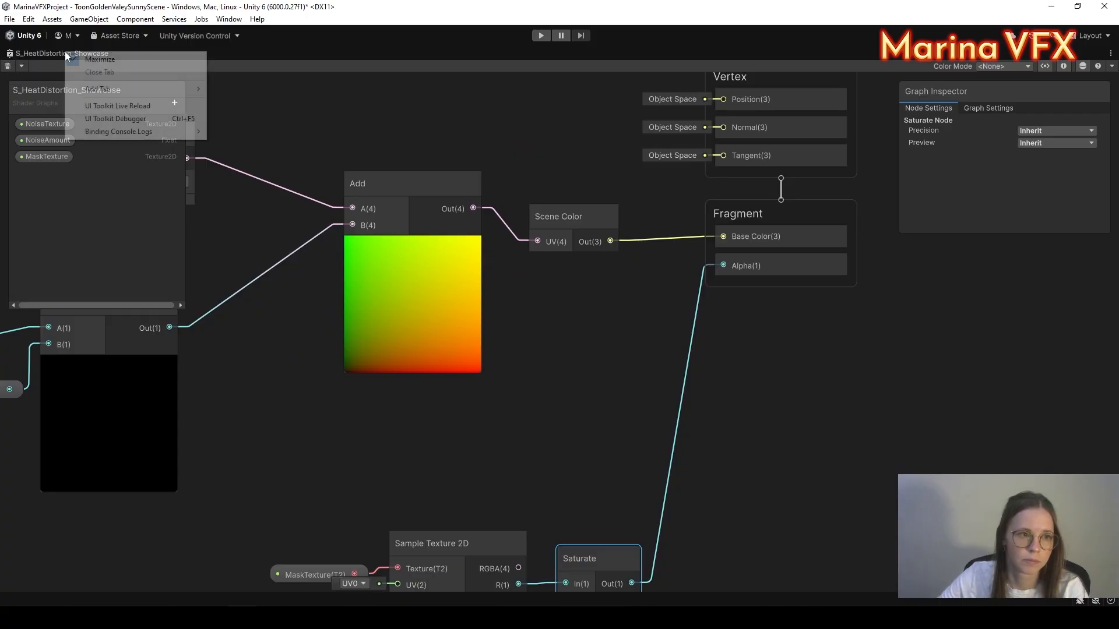
click(88, 60)
Step: Assign glow_01 to the heat-distortion material's MaskTexture slot
click(235, 53)
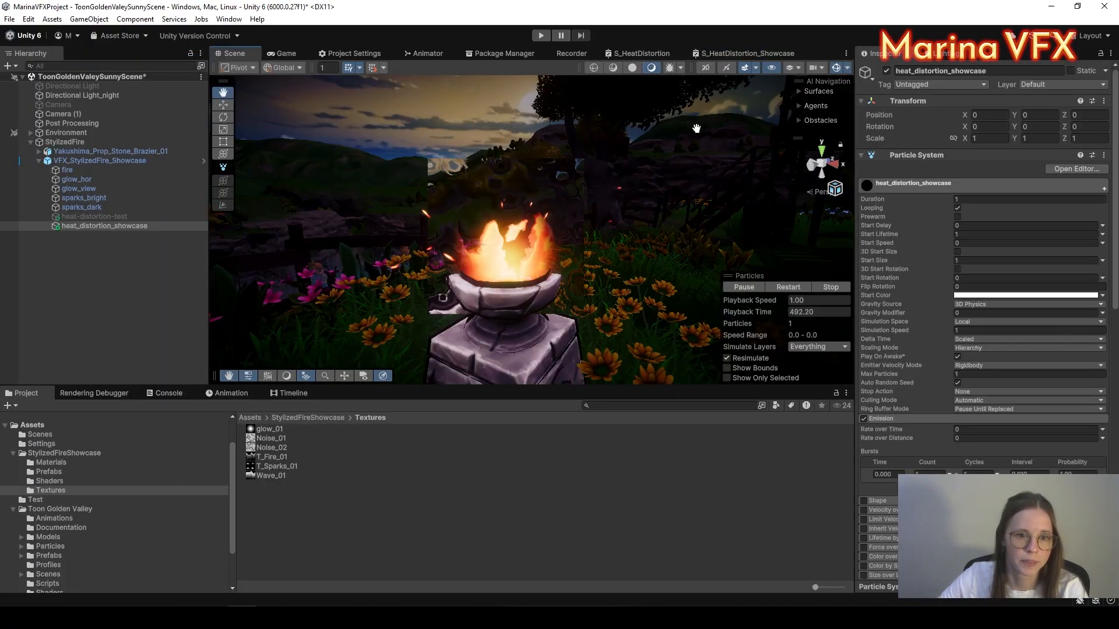
scroll(985, 291, down, 10)
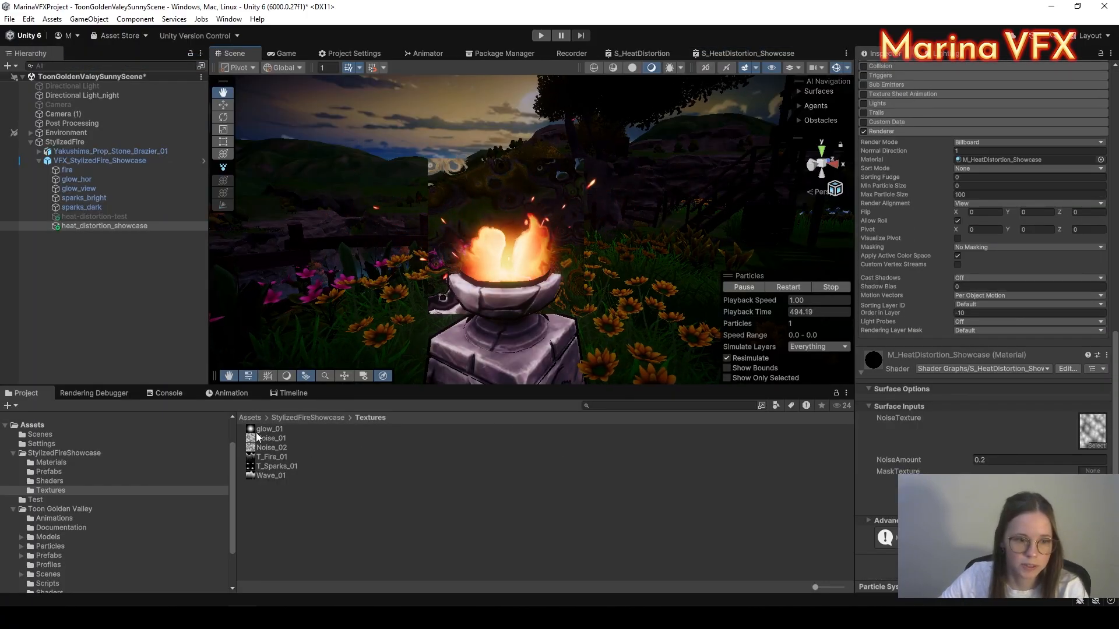
drag(257, 432, 1091, 483)
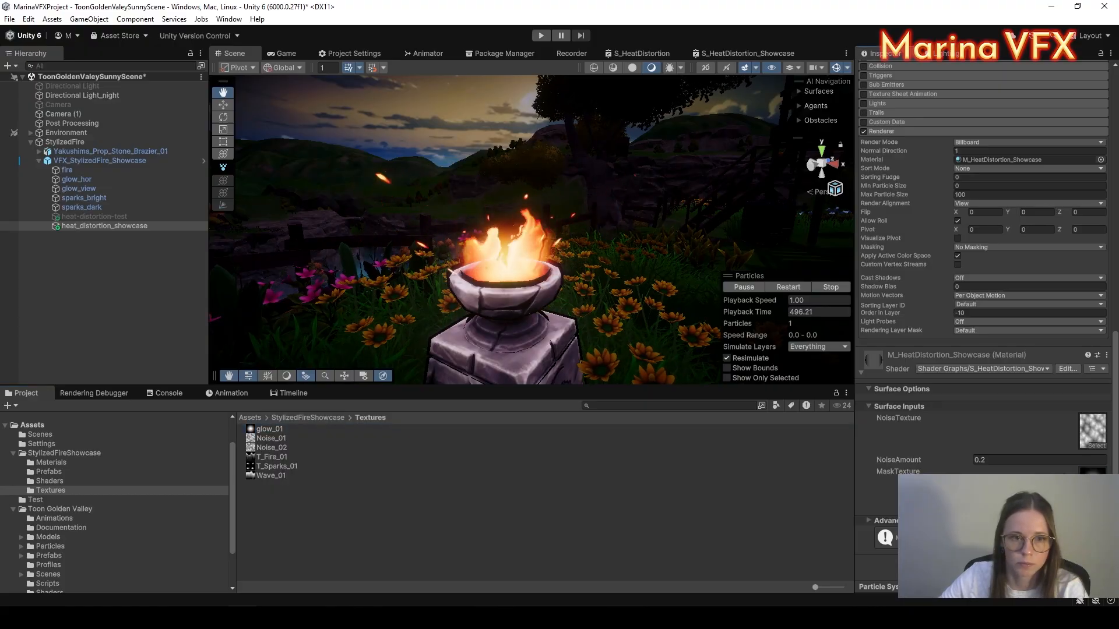
scroll(519, 252, up, 4)
scroll(523, 252, down, 4)
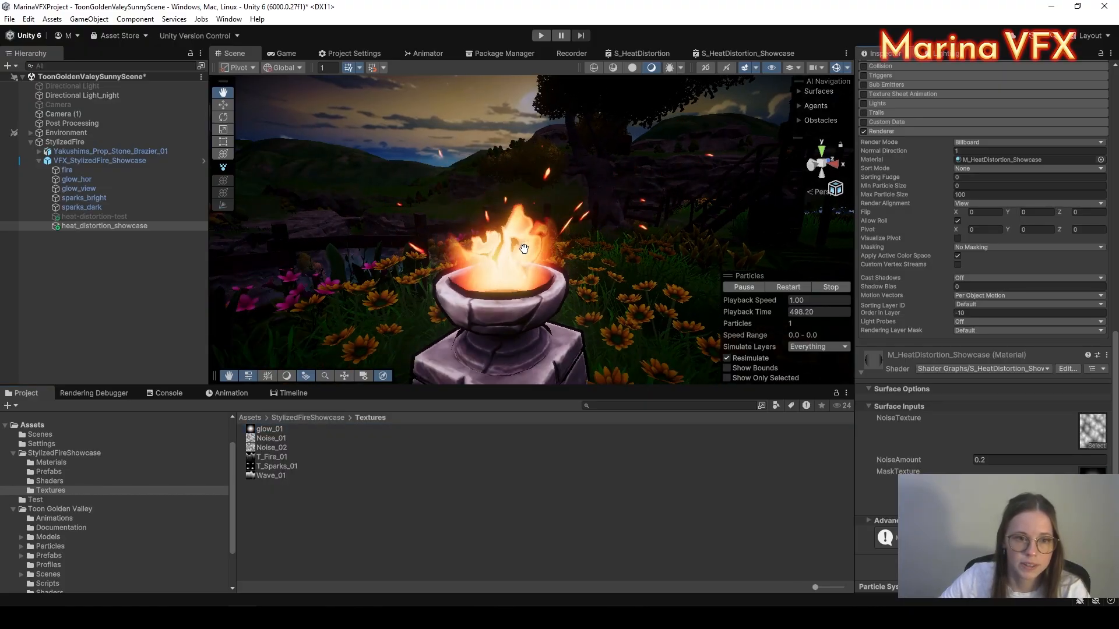
scroll(527, 259, up, 1)
scroll(527, 259, up, 2)
Step: Raise the distortion effect above the brazier fire with the Move tool
key(w)
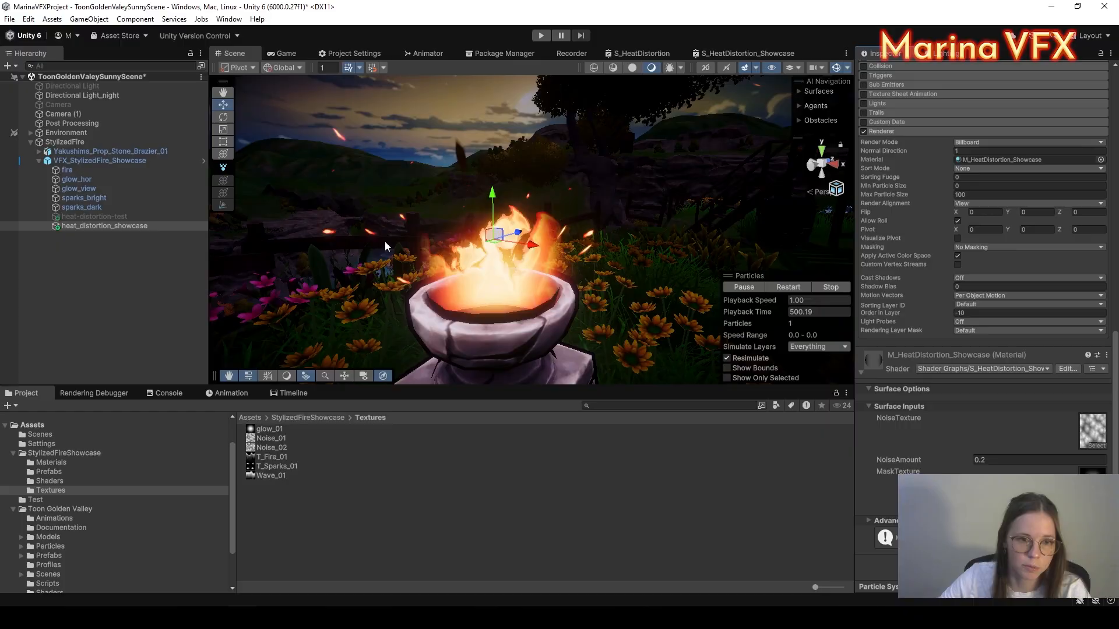
drag(493, 197, 488, 159)
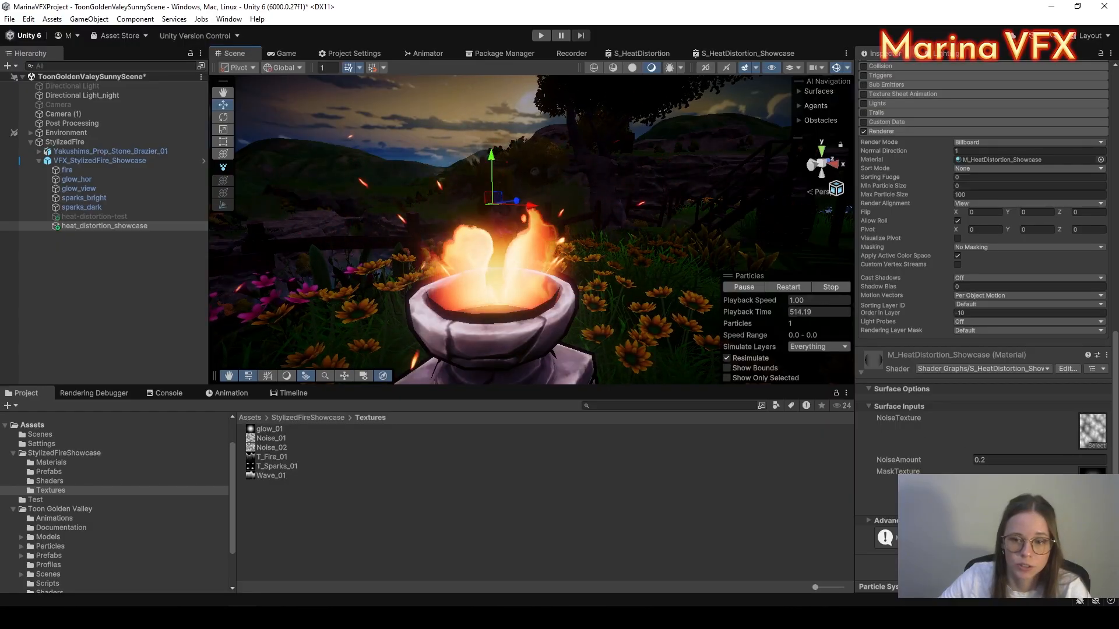
mouse_move(501, 157)
mouse_down()
mouse_move(502, 96)
mouse_move(502, 174)
mouse_move(512, 153)
mouse_move(525, 242)
mouse_move(599, 106)
mouse_move(612, 134)
mouse_move(404, 150)
mouse_move(513, 163)
mouse_up()
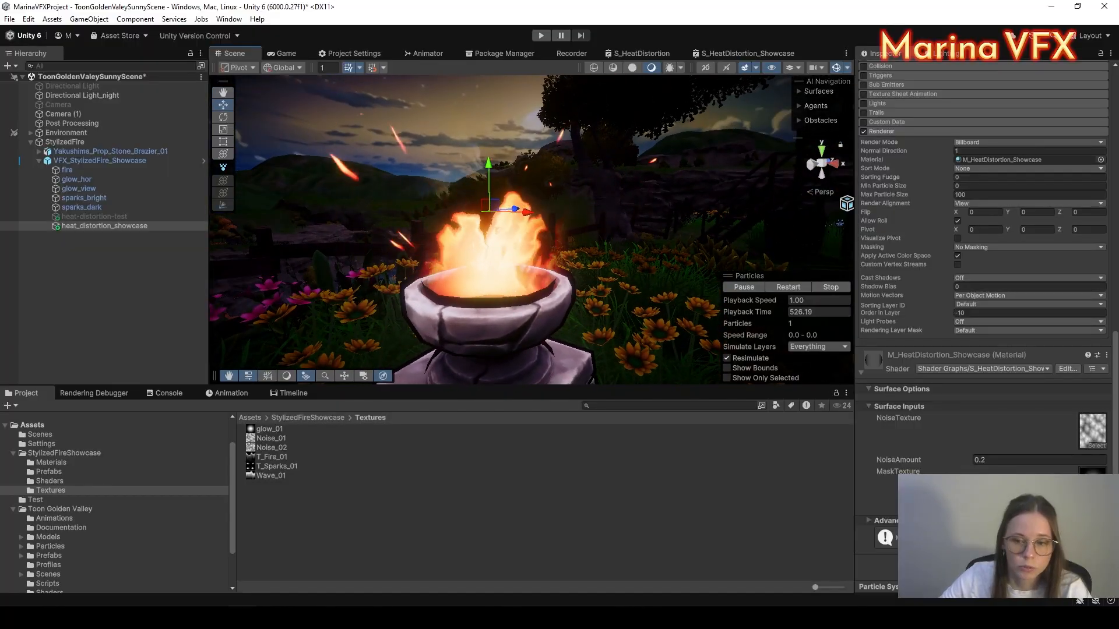
Step: Test NoiseAmount at 0.43, set it back to 0.2, and reselect heat_distortion_showcase
drag(968, 461, 976, 463)
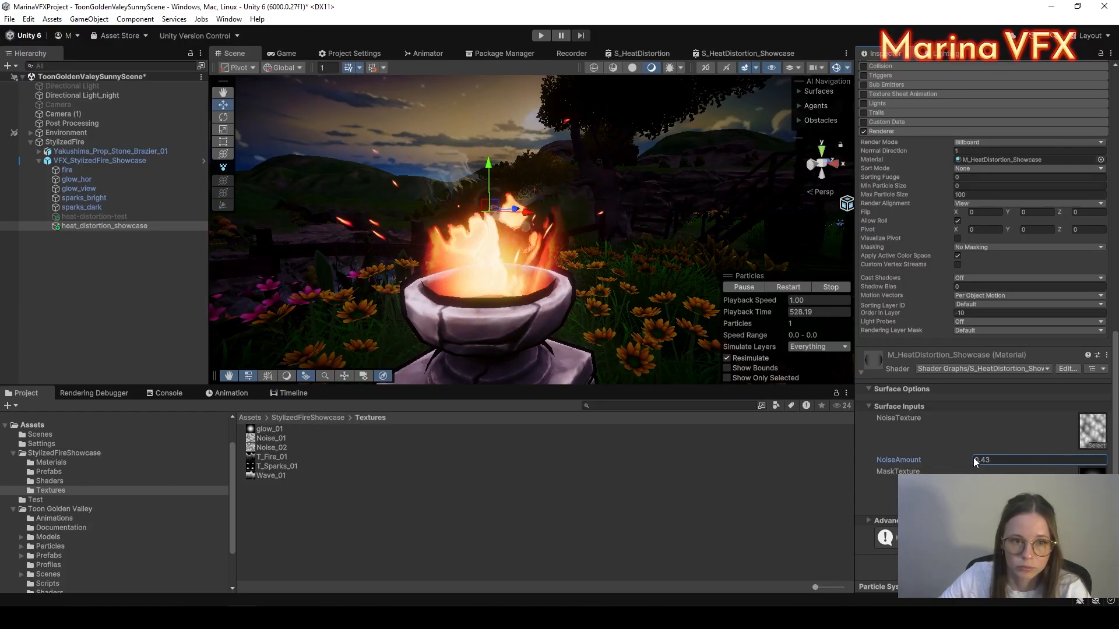
click(1006, 462)
text(0.2)
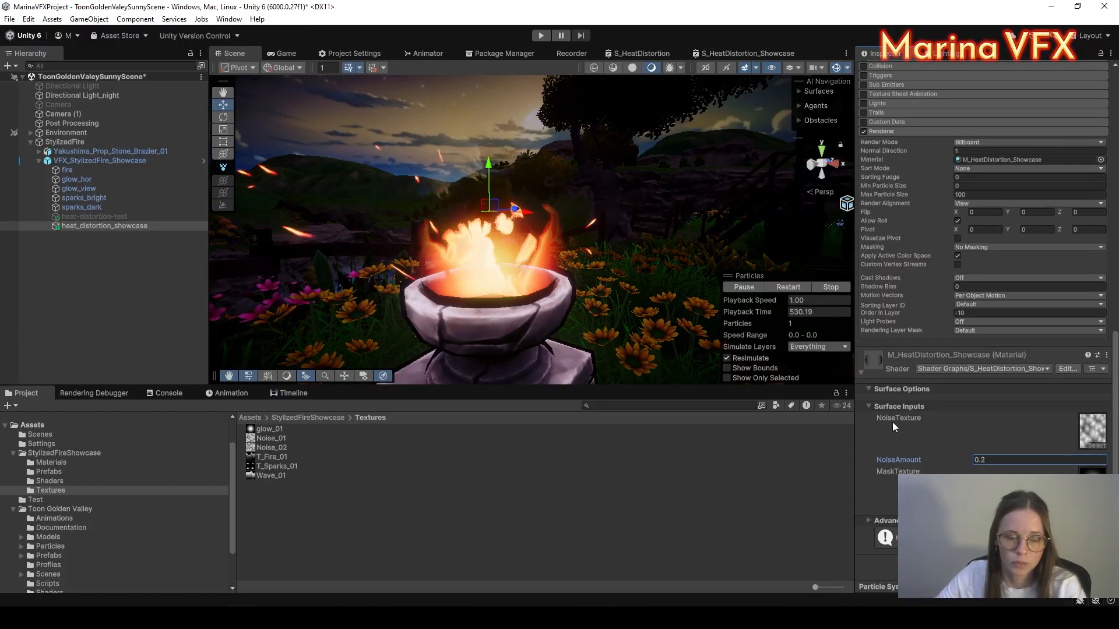
click(761, 505)
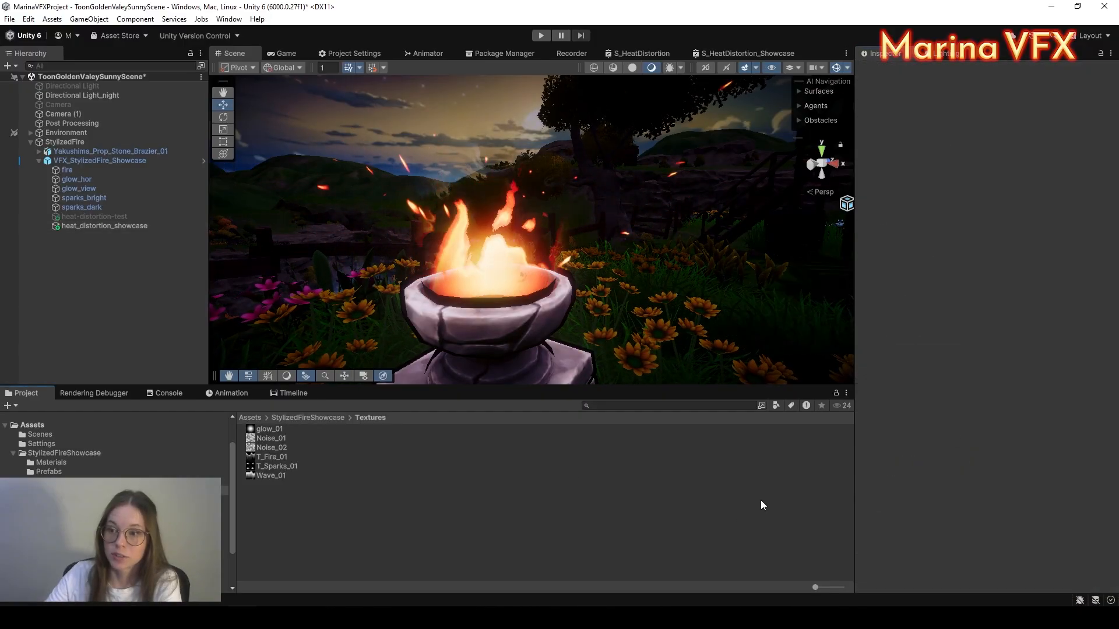
click(67, 218)
click(88, 226)
scroll(912, 338, down, 10)
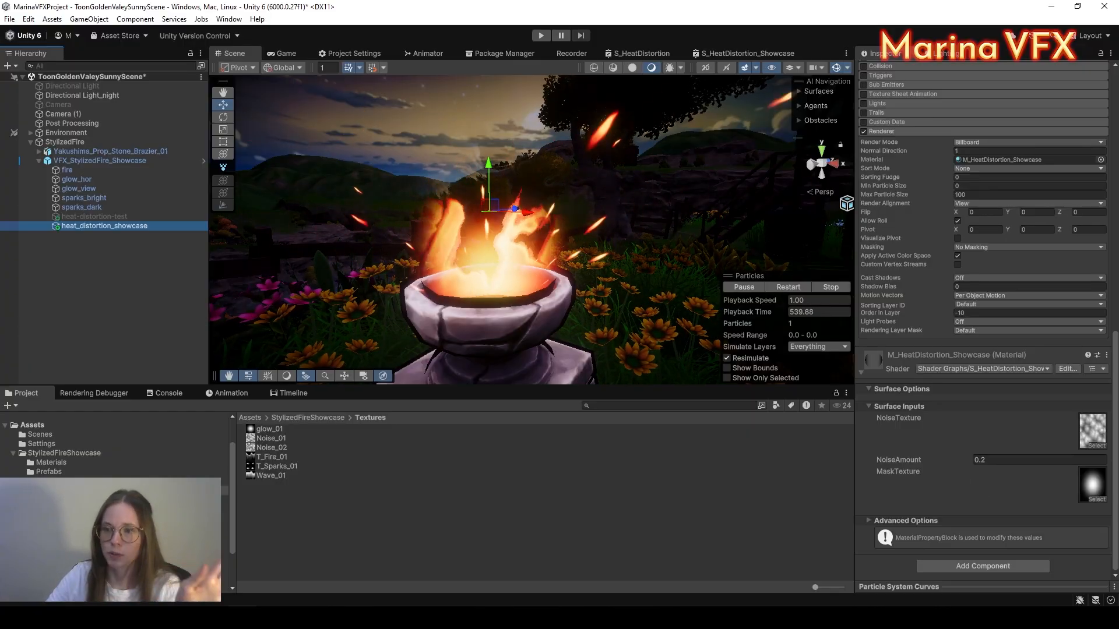
Step: Maximize the shader graph window and collapse the mask sampler's preview
click(763, 55)
right_click(762, 55)
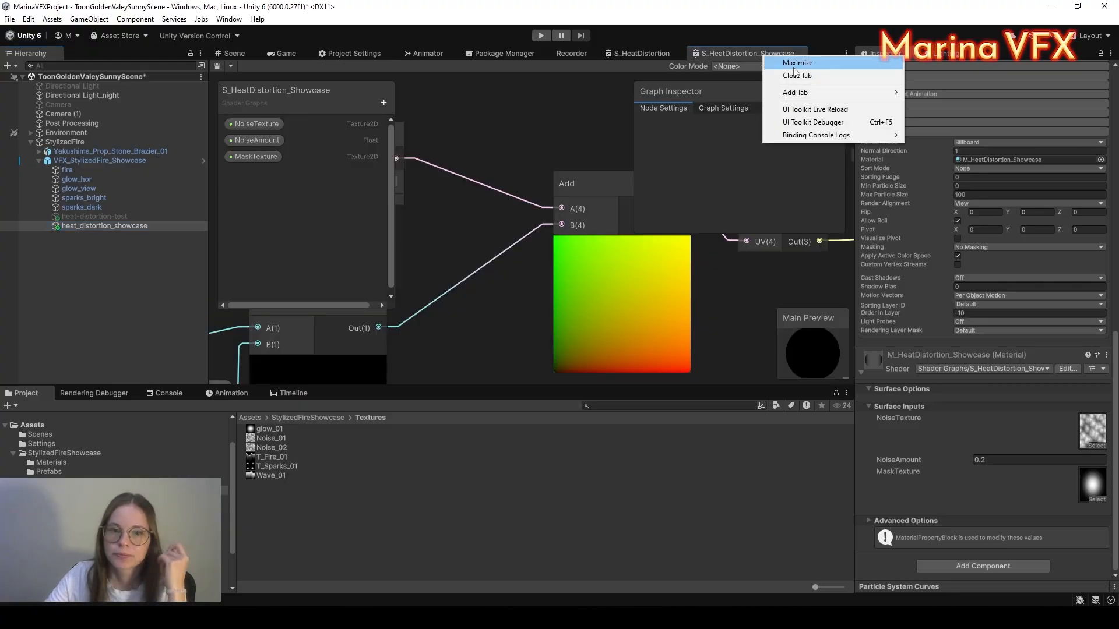
click(776, 62)
scroll(605, 416, up, 7)
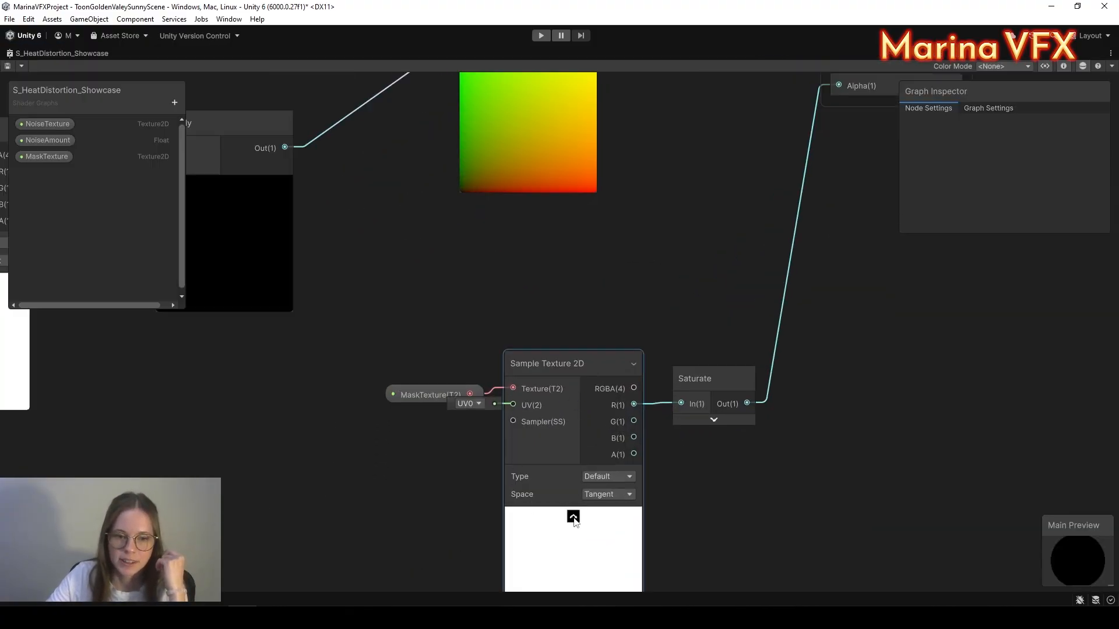
click(574, 518)
Step: Move the mask sampling chain lower and reposition the noise and Multiply nodes
drag(421, 316, 769, 397)
click(736, 302)
middle_drag(723, 249, 775, 346)
scroll(775, 347, down, 4)
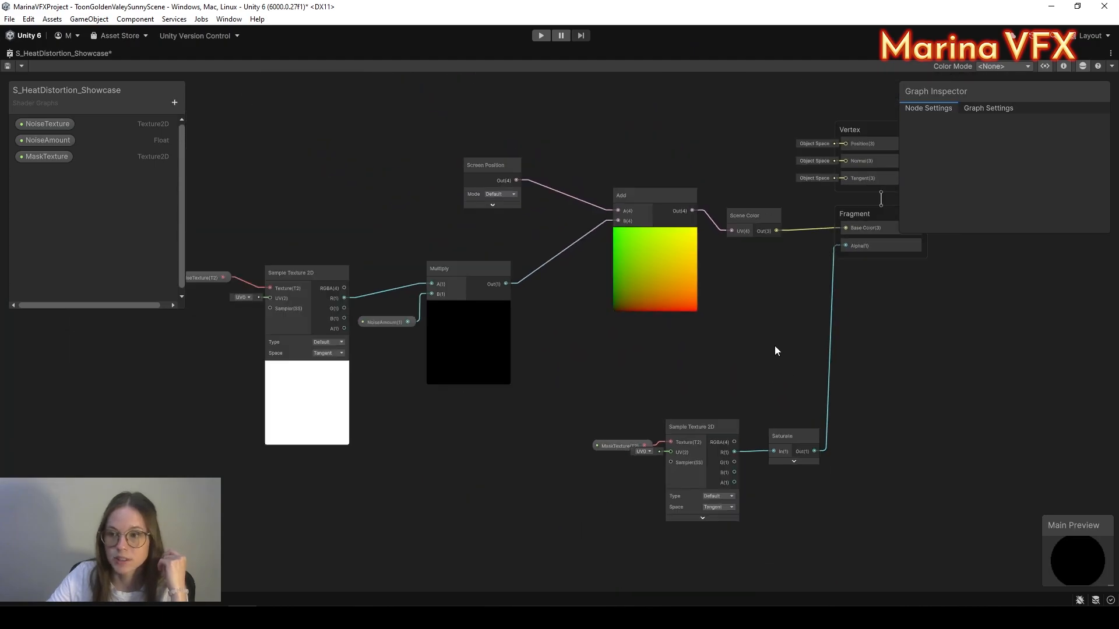
middle_drag(637, 365, 818, 346)
drag(631, 333, 637, 336)
drag(628, 255, 629, 251)
click(646, 371)
middle_drag(645, 372, 684, 424)
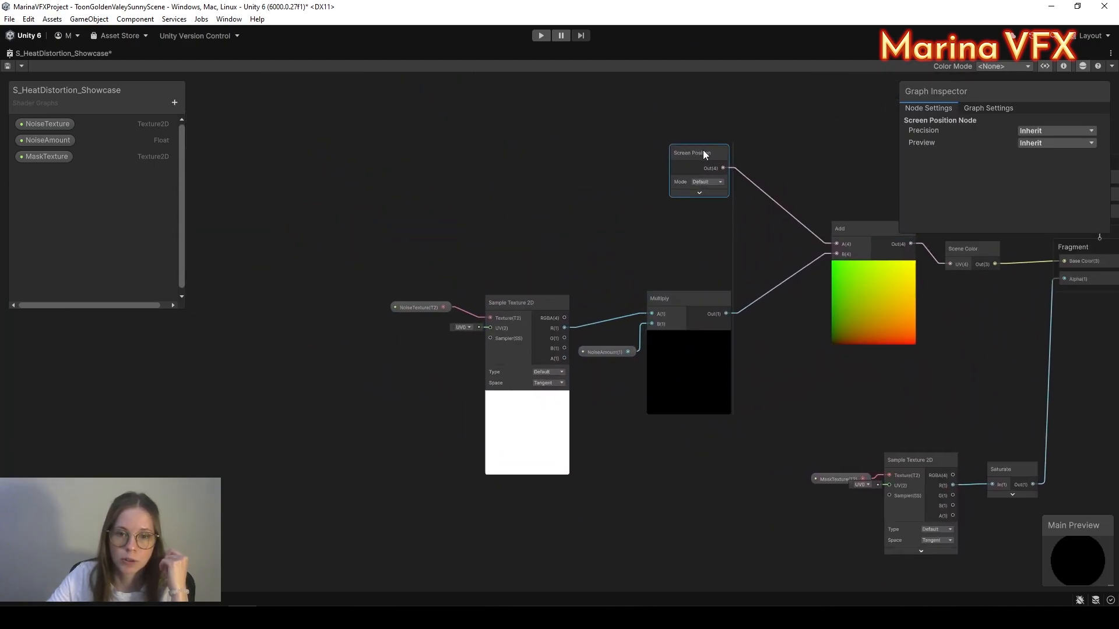
Step: Nudge Screen Position up and shift NoiseTexture and its sampler to free space beside it
drag(702, 150, 706, 140)
middle_drag(491, 280, 572, 234)
drag(482, 212, 564, 258)
middle_drag(606, 204, 639, 243)
click(647, 204)
scroll(639, 242, up, 5)
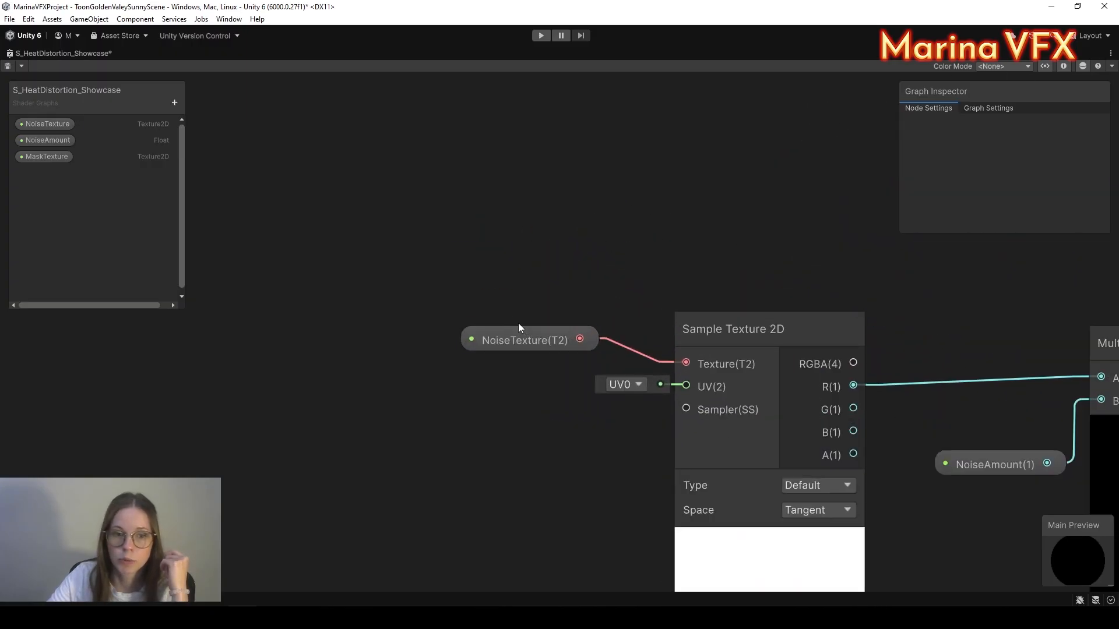
drag(518, 331, 577, 332)
click(516, 387)
middle_drag(515, 387, 621, 351)
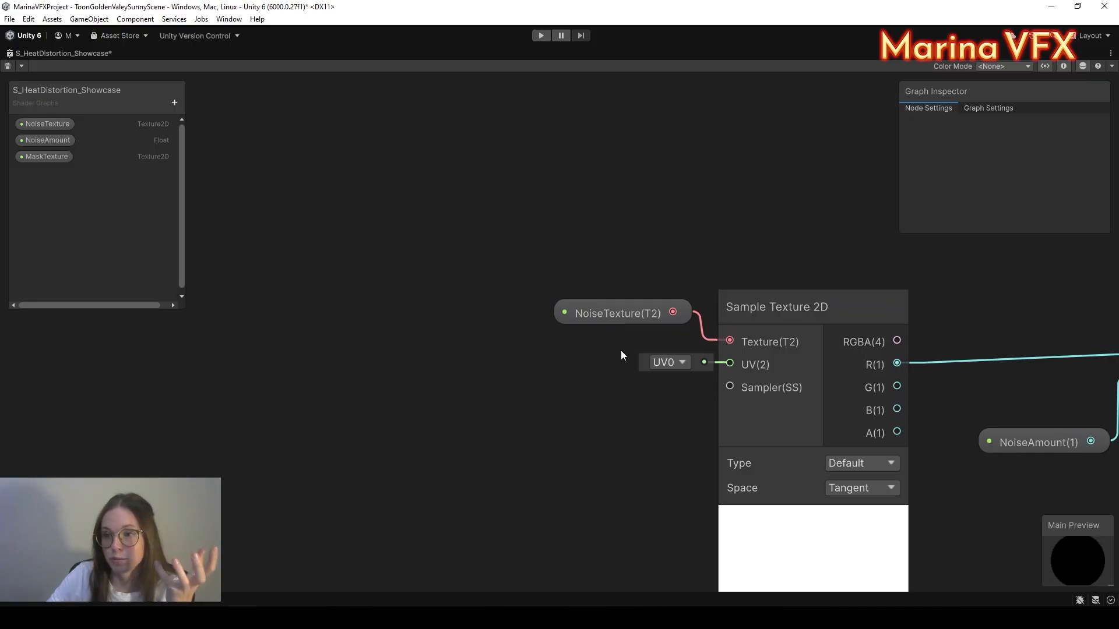
middle_drag(621, 350, 655, 309)
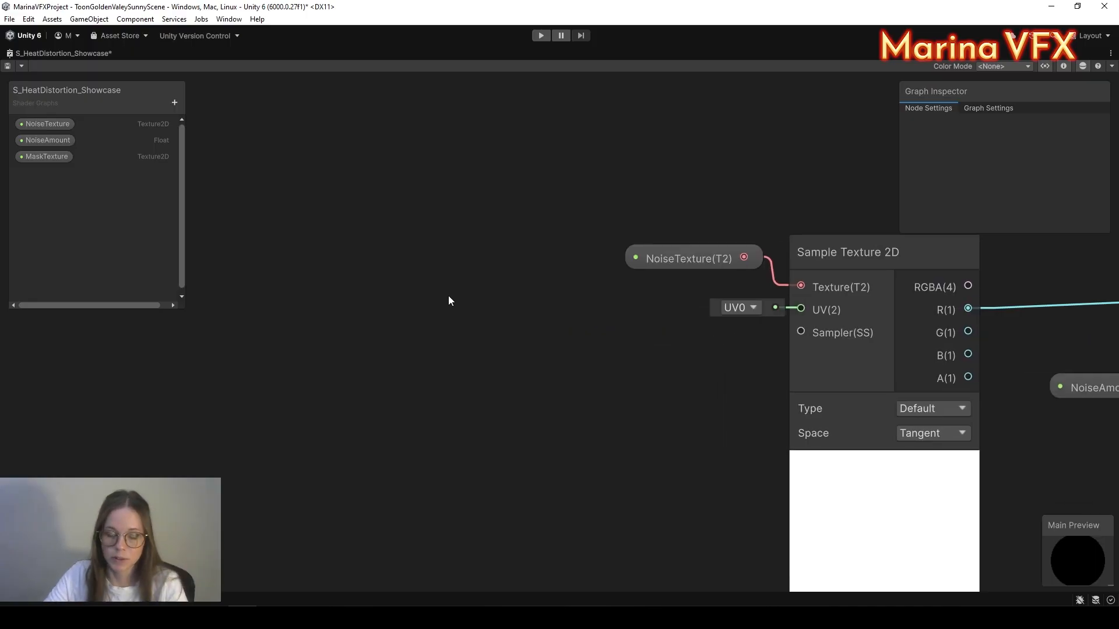
Step: Add a Tiling And Offset node and a UV node with its preview collapsed
key(space)
text(tiling)
click(528, 237)
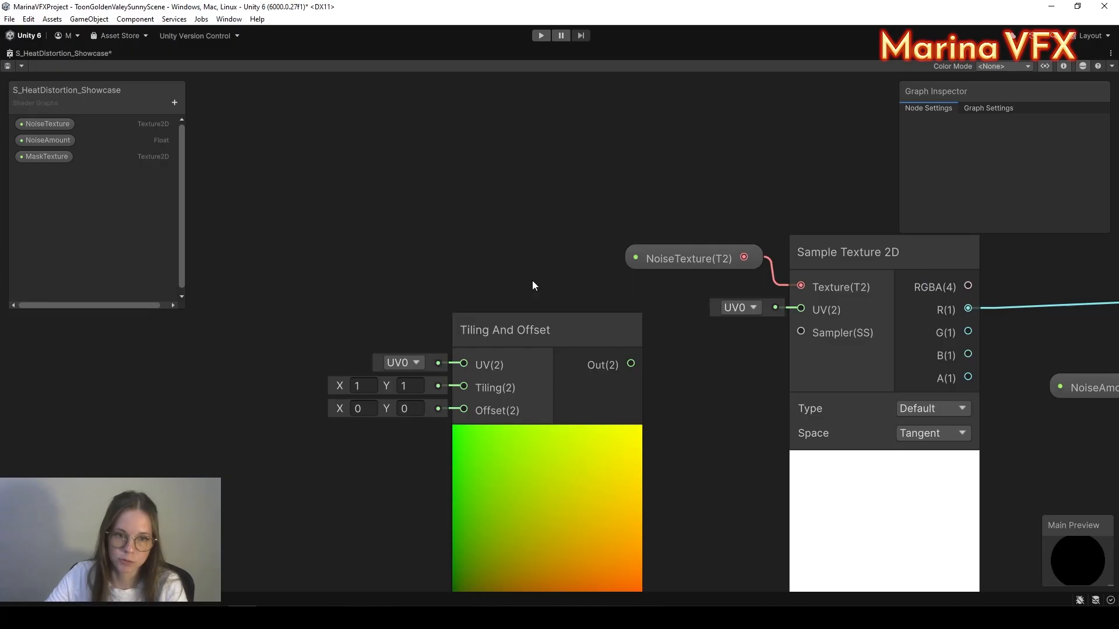
middle_drag(420, 204, 509, 182)
key(space)
text(uv)
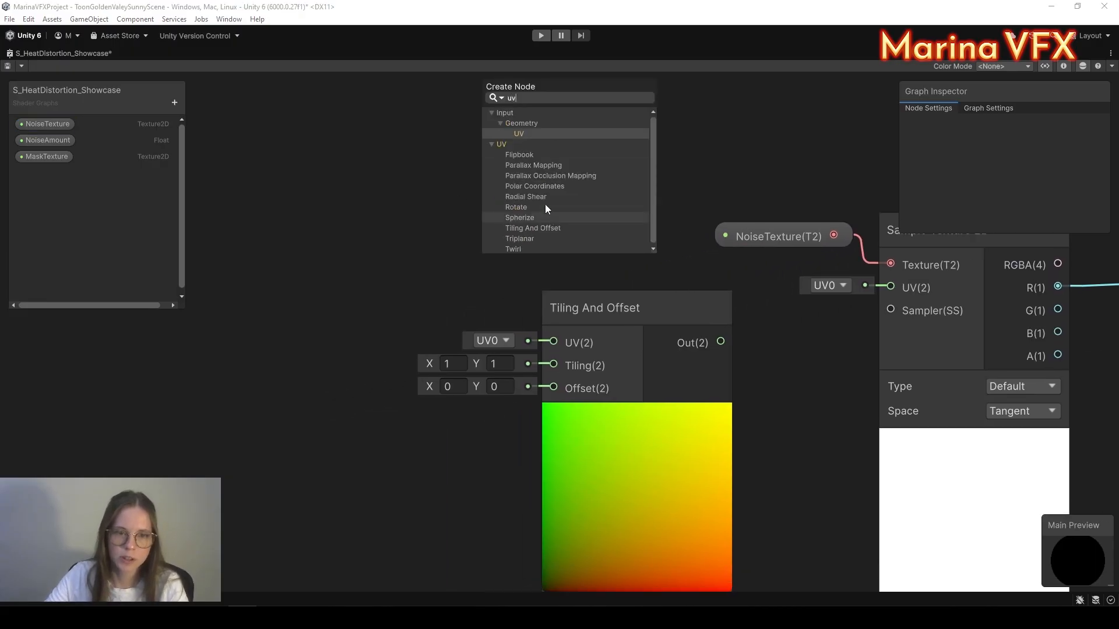
click(518, 133)
click(581, 306)
middle_drag(430, 182, 570, 185)
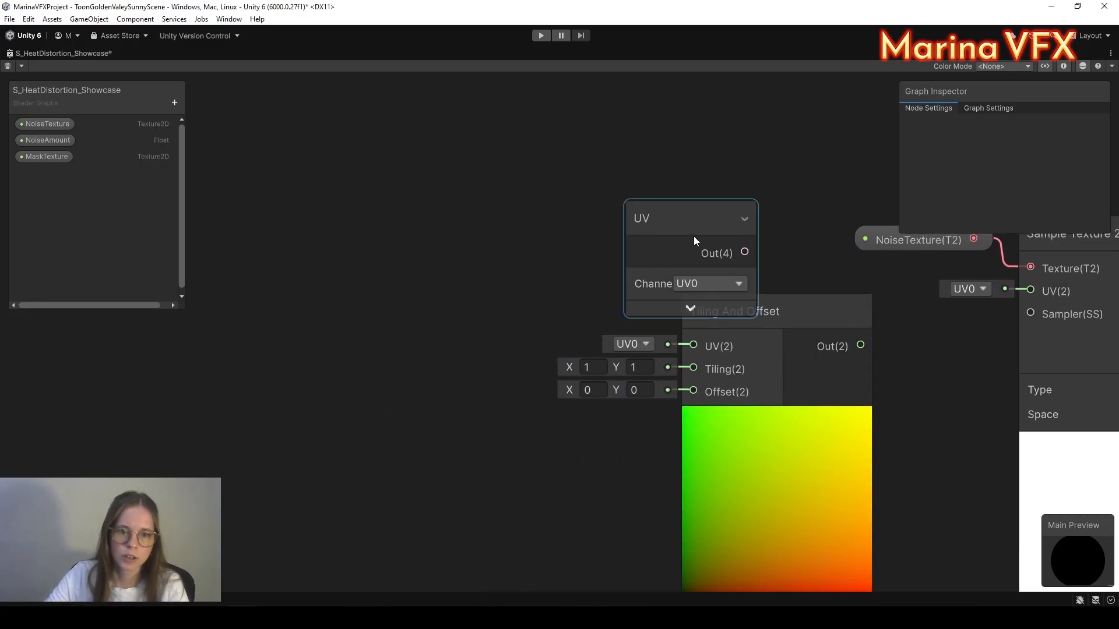
drag(693, 236, 306, 200)
Step: Feed UV into a new Split node and wire Split R and G into a Vector 2's X and Y
drag(422, 197, 431, 200)
text(split)
click(480, 229)
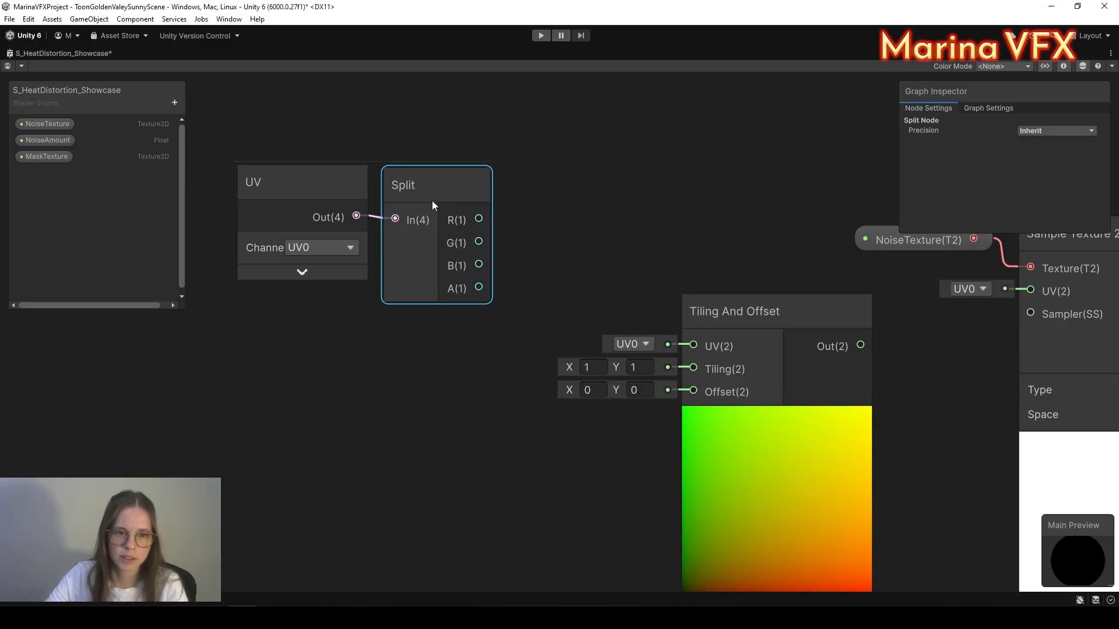
key(space)
text(vector)
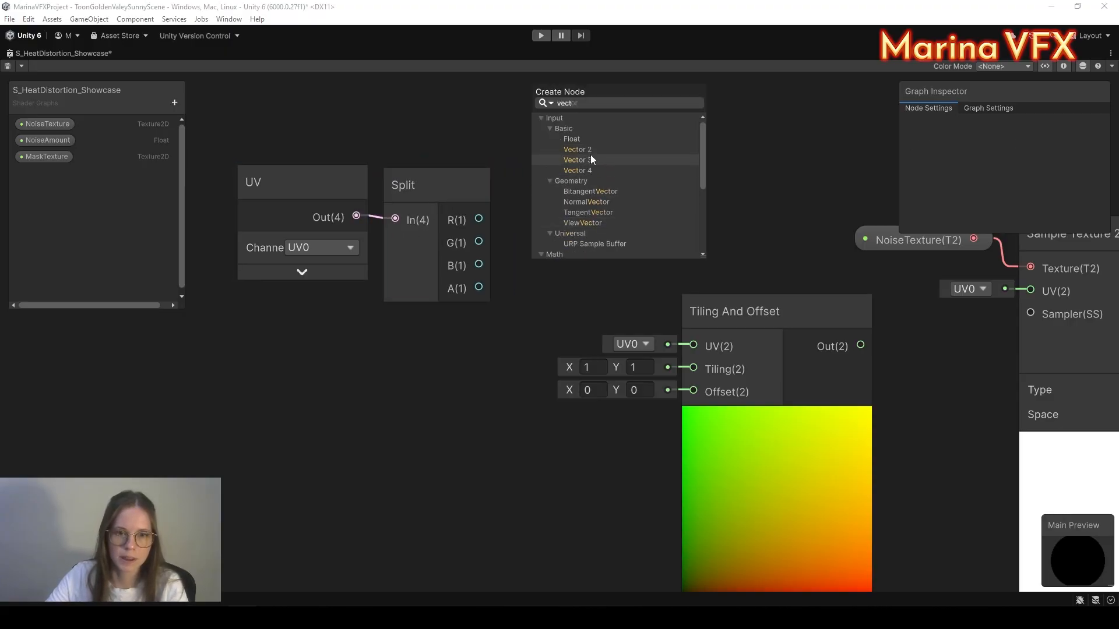
click(590, 156)
drag(479, 218, 546, 277)
drag(576, 226, 527, 215)
drag(549, 191, 426, 187)
click(502, 220)
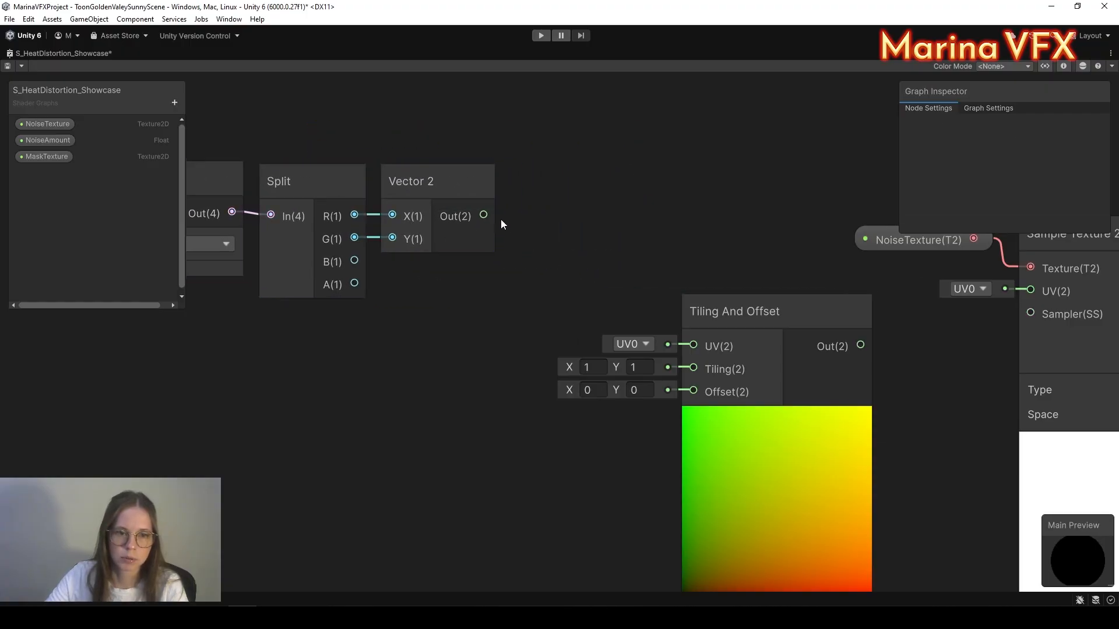
Step: Wire Vector 2 into Tiling And Offset UV and its Out into the noise sampler's UV
drag(705, 355, 698, 349)
middle_drag(606, 488, 438, 440)
scroll(543, 453, down, 1)
middle_drag(777, 379, 666, 414)
scroll(588, 353, up, 3)
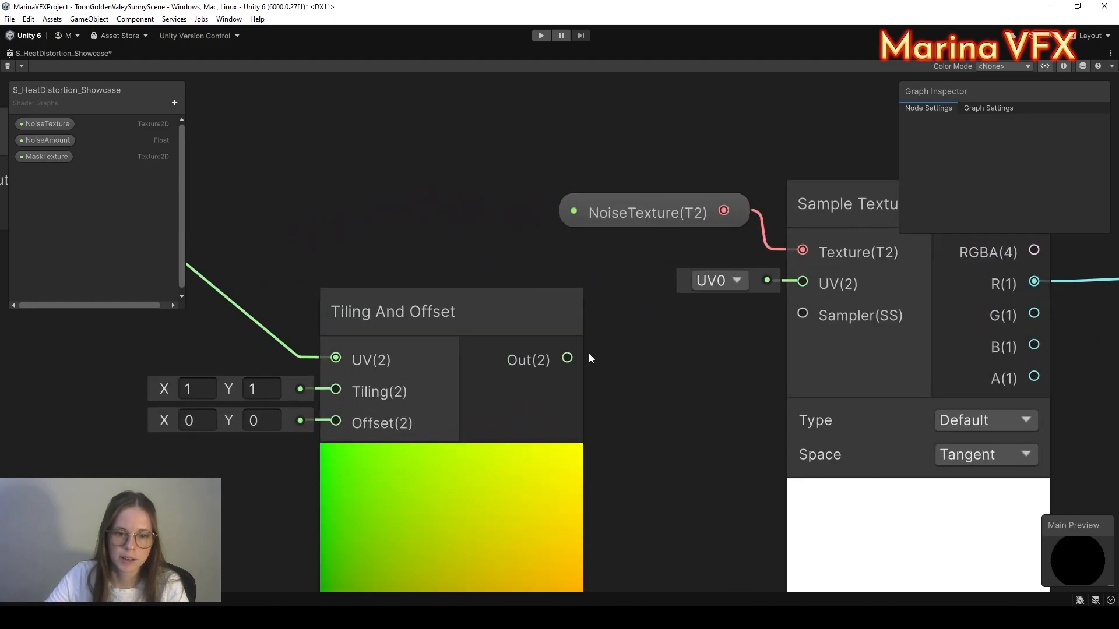
click(655, 204)
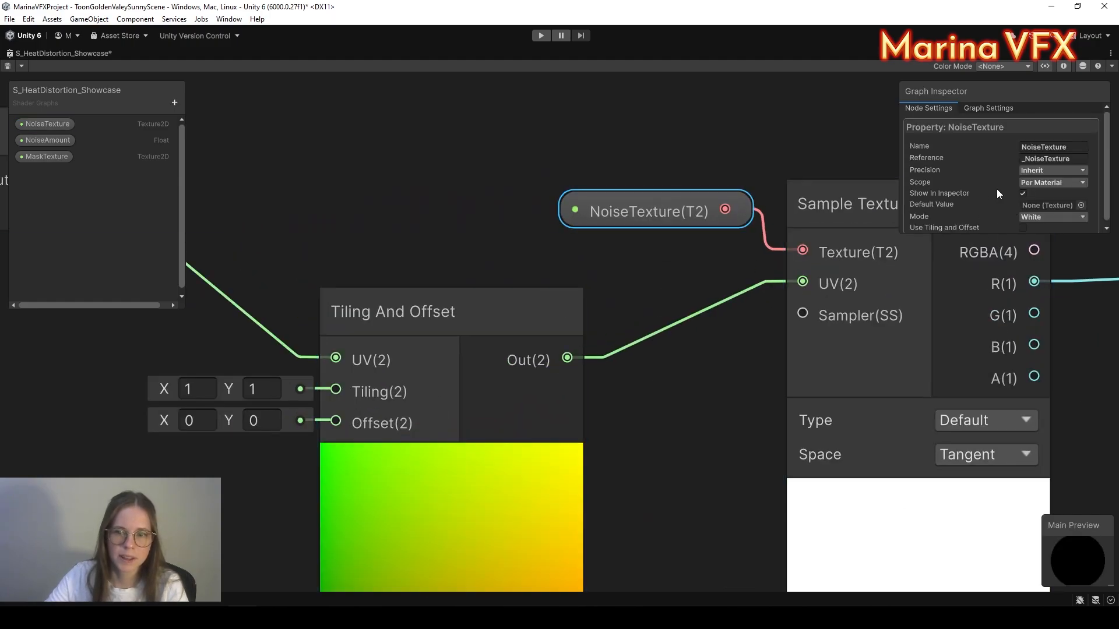
scroll(991, 204, down, 1)
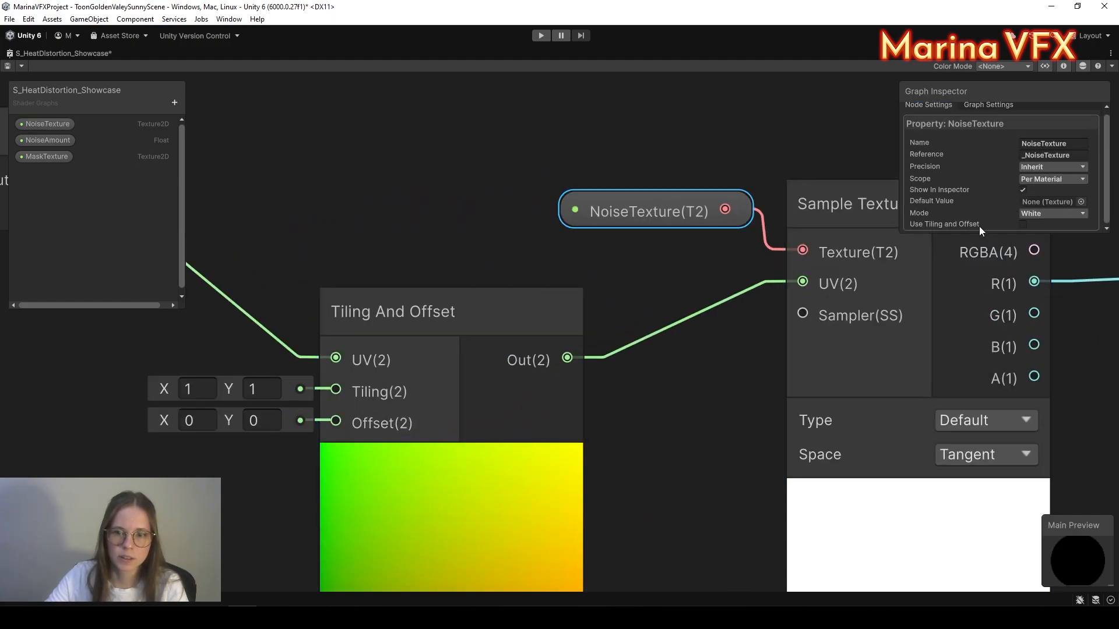
Step: Enable Use Tiling and Offset on the NoiseTexture property
click(1023, 225)
scroll(816, 303, down, 5)
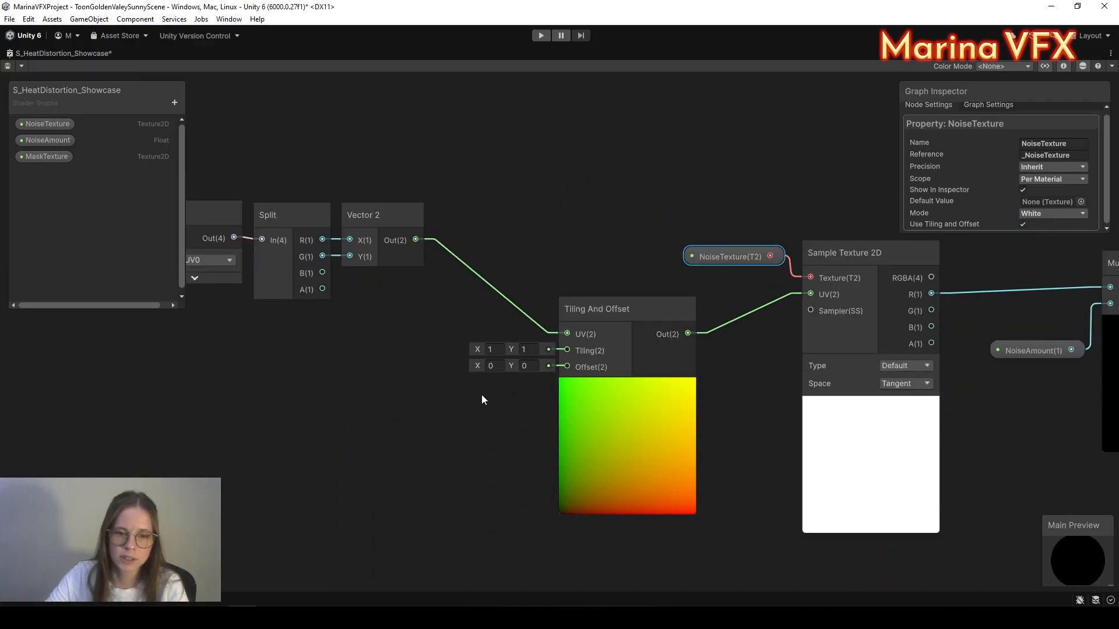
scroll(524, 367, up, 3)
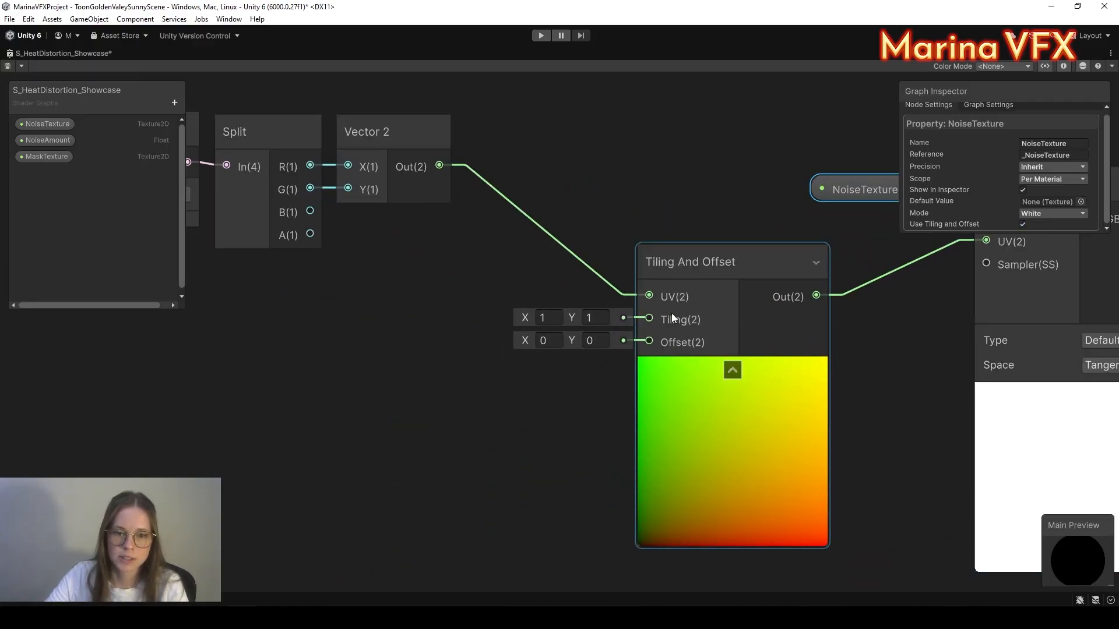
middle_drag(284, 247, 392, 261)
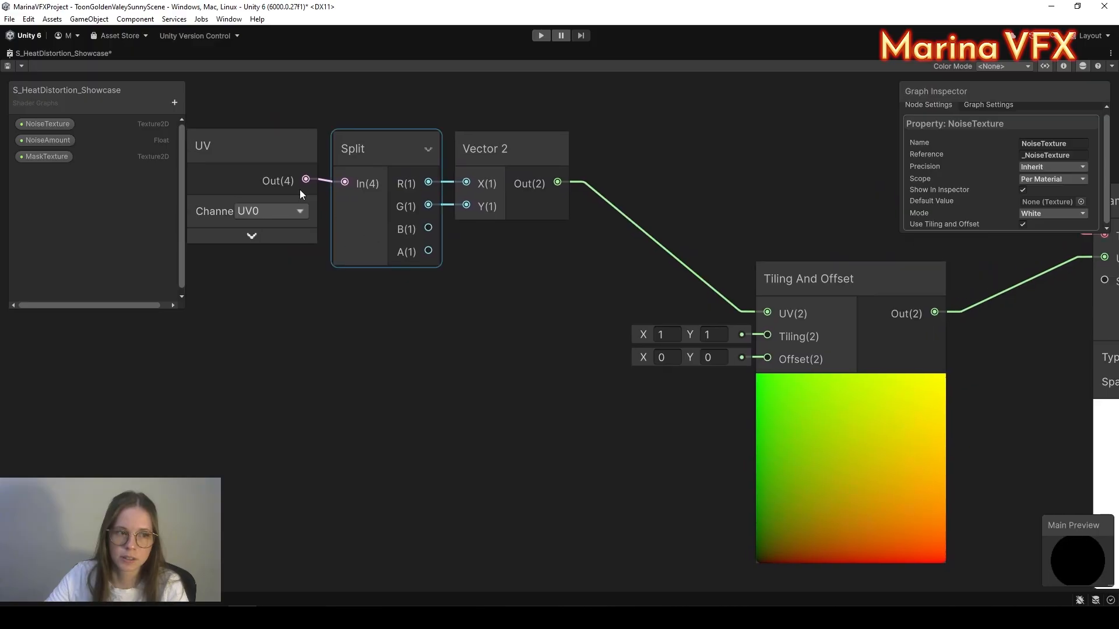
Step: Create a Vector 2 graph property named NoiseSpeed
click(174, 103)
click(214, 141)
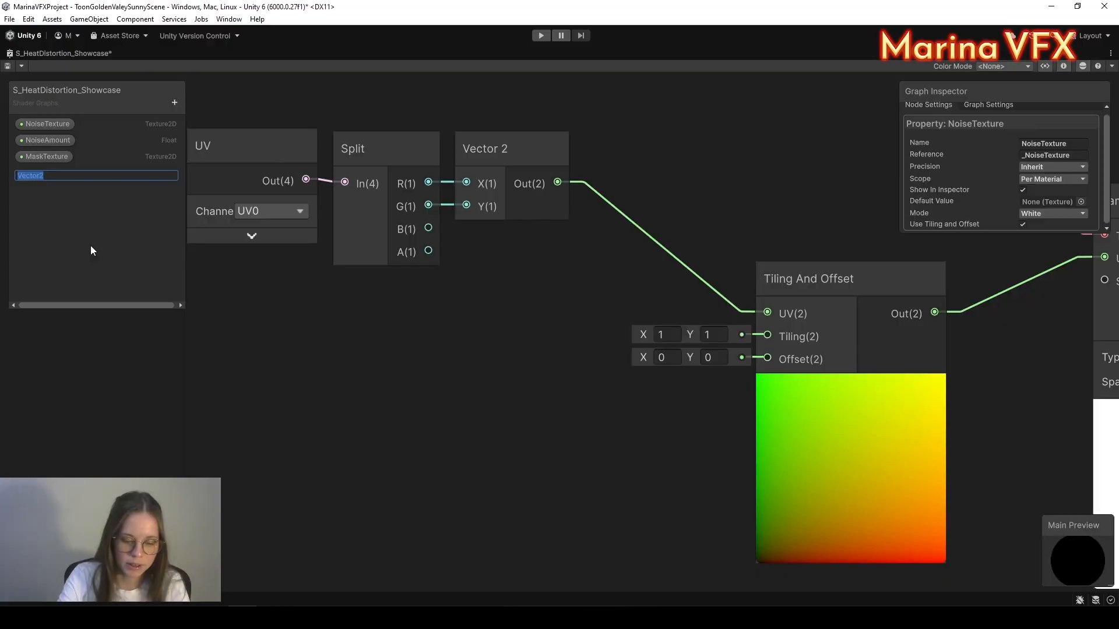
text(Noise)
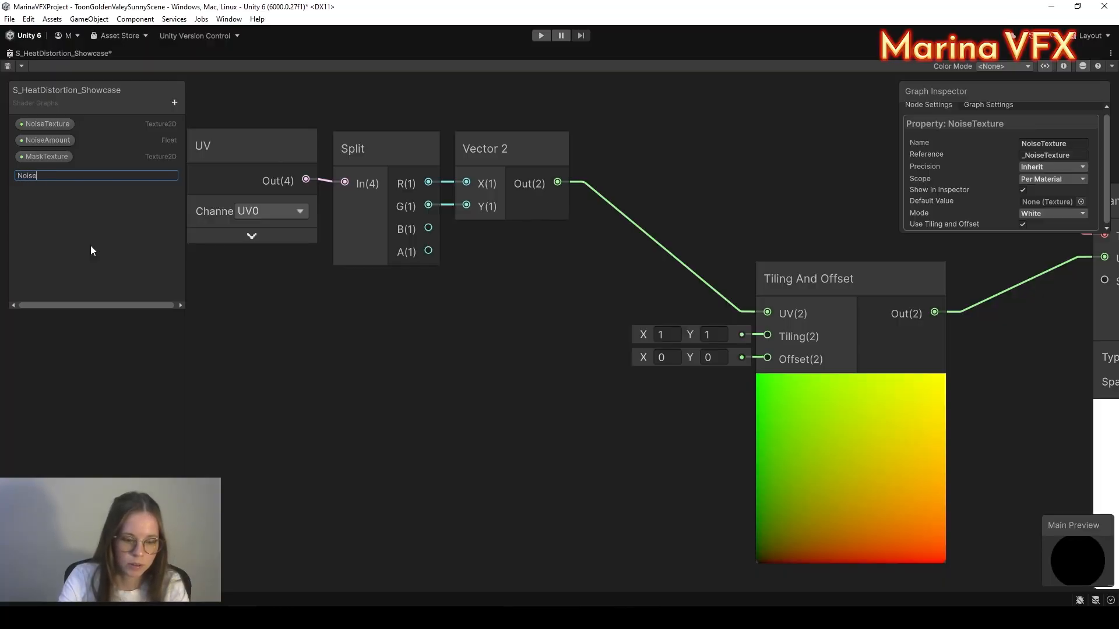
text(Speed)
key(Return)
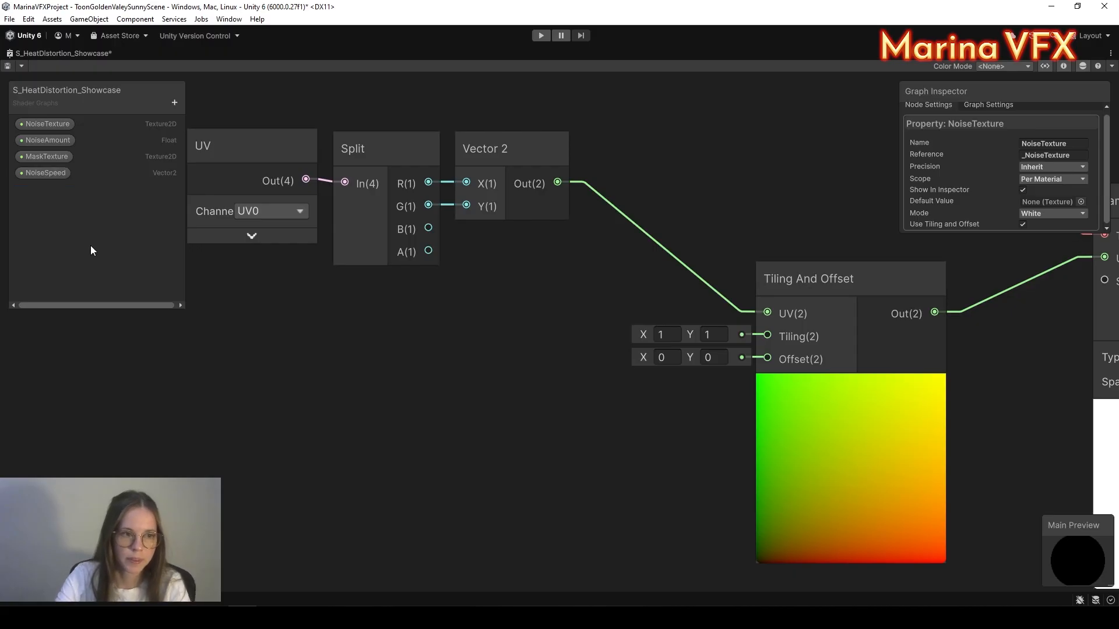
click(47, 173)
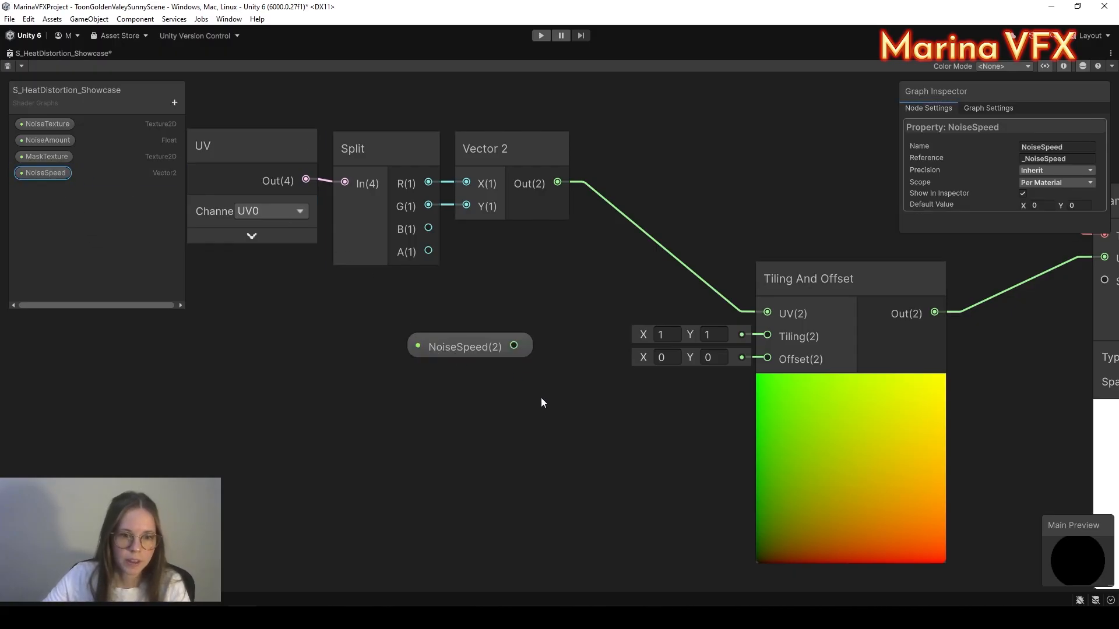
click(582, 426)
Step: Add a Multiply node with NoiseSpeed wired into its A input
key(space)
text(mul)
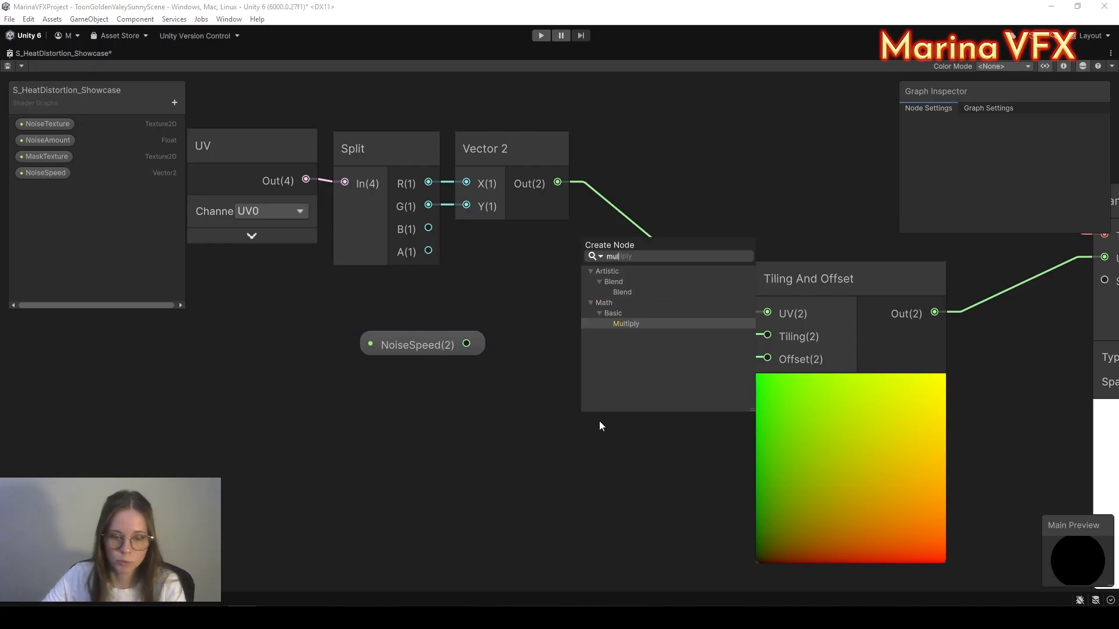
double_click(627, 323)
drag(466, 342, 595, 495)
click(459, 385)
click(678, 545)
drag(662, 486, 612, 415)
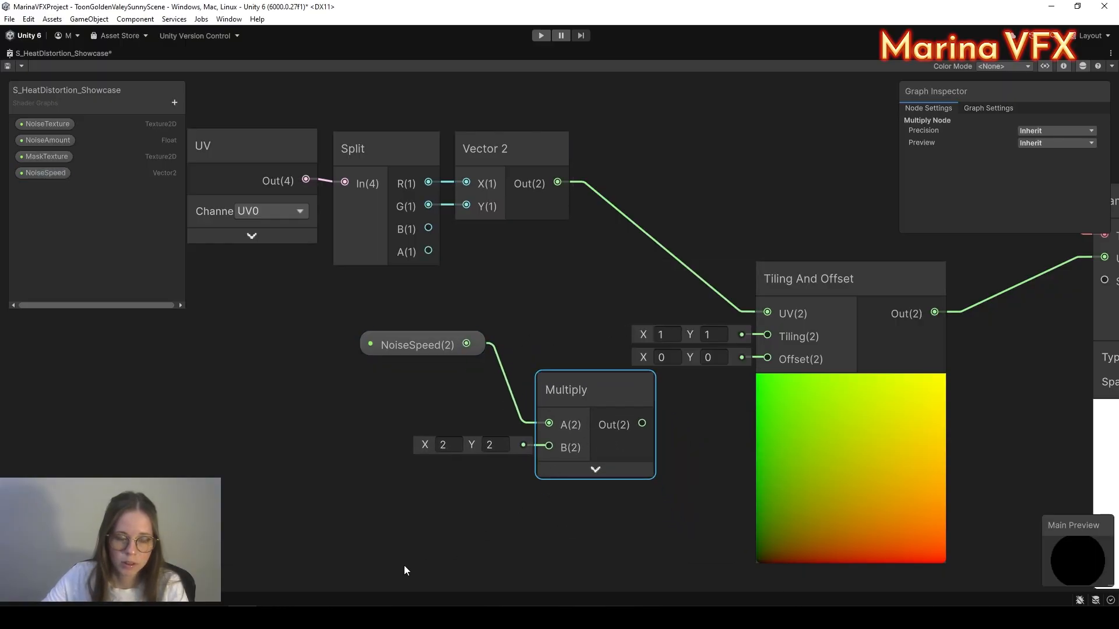
middle_drag(404, 565, 390, 494)
Step: Multiply by a Time node and route the result into Tiling And Offset's Offset
key(space)
text(time)
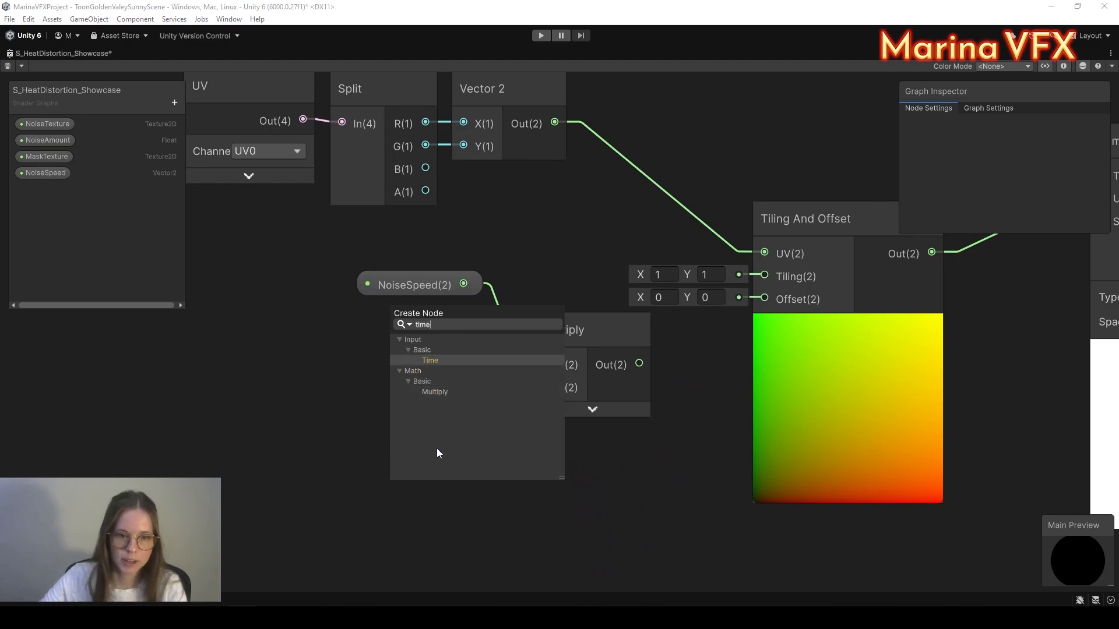
click(471, 359)
drag(493, 562, 542, 377)
drag(444, 511, 423, 386)
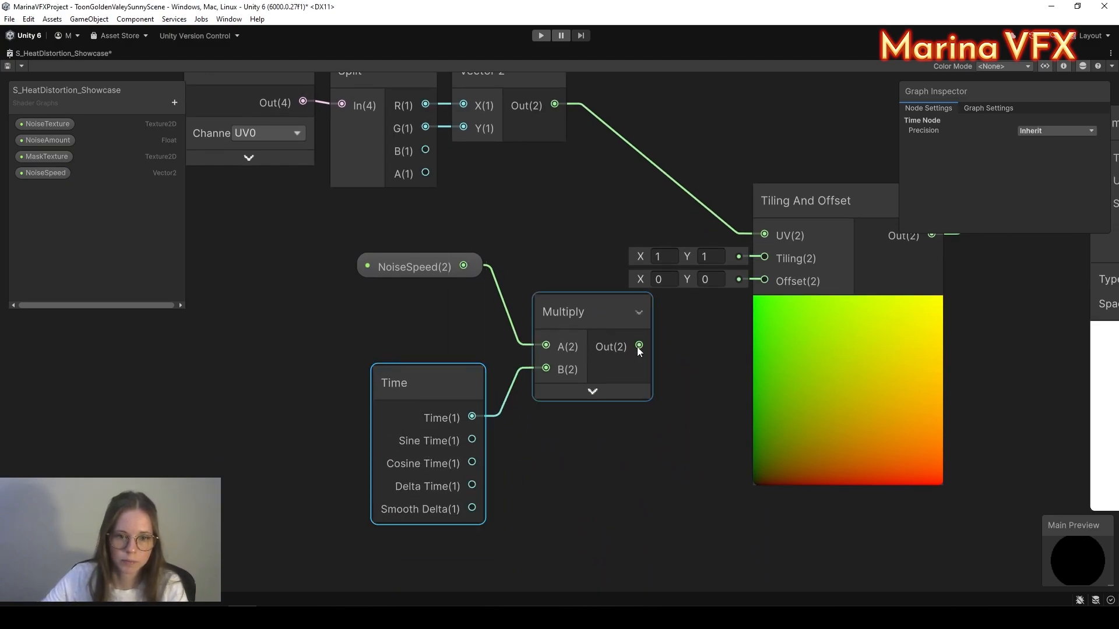
drag(756, 274, 759, 279)
Step: Rearrange the NoiseSpeed, Time and Multiply nodes and the seven noise UV nodes
drag(334, 250, 589, 411)
drag(569, 339, 645, 335)
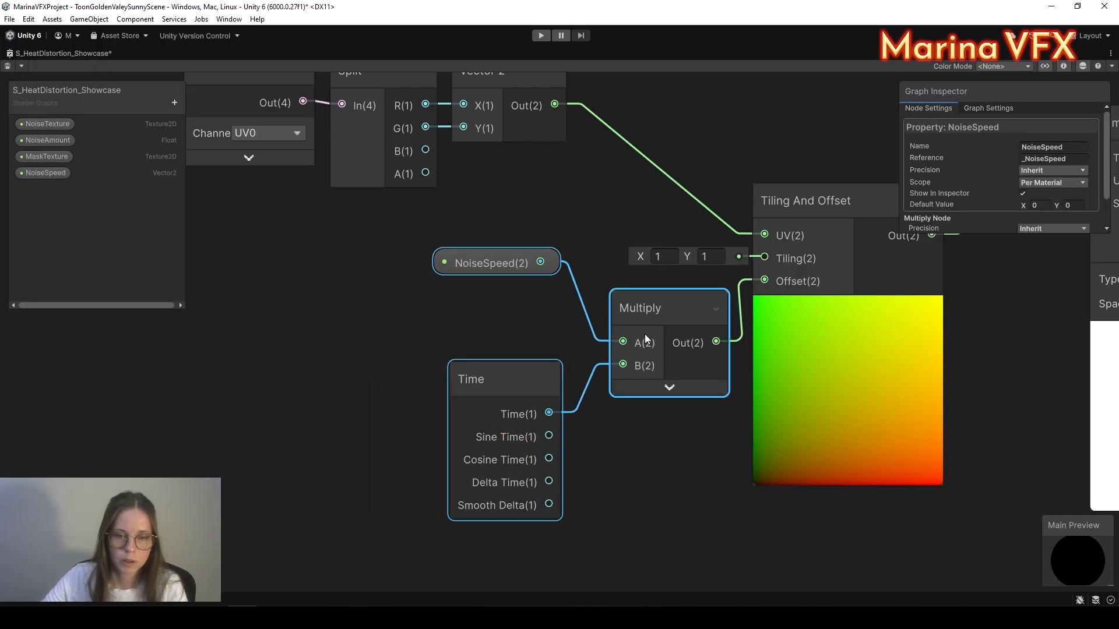
click(621, 471)
middle_drag(621, 471, 479, 522)
scroll(479, 521, down, 4)
drag(613, 523, 613, 523)
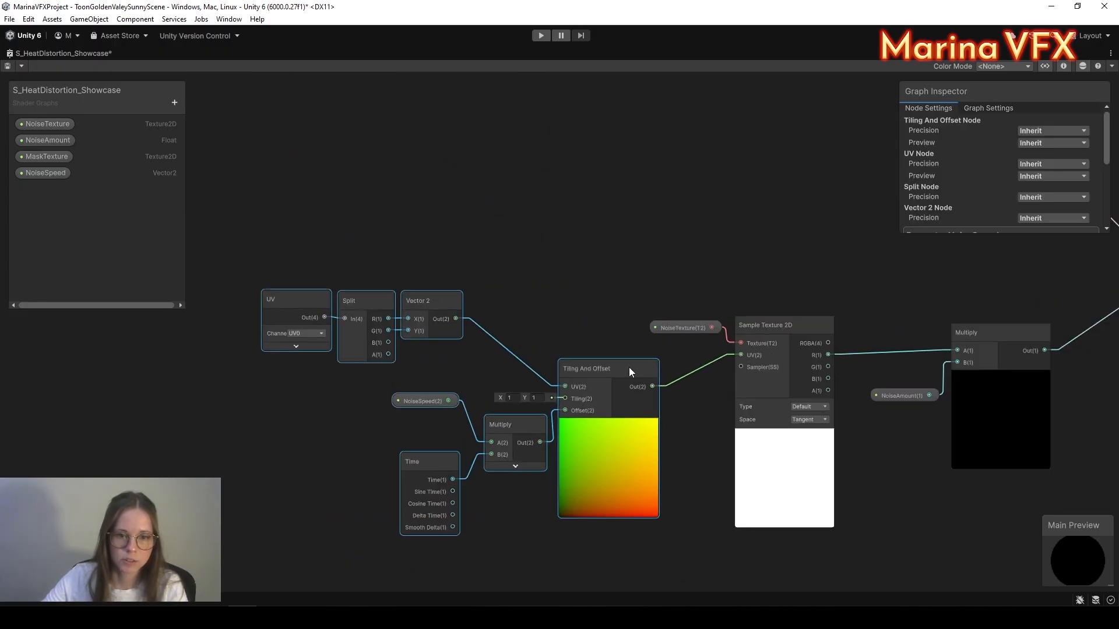
drag(629, 368, 680, 379)
Step: Box-select the noise-sampling nodes and wrap them in a group
click(494, 292)
scroll(416, 258, down, 3)
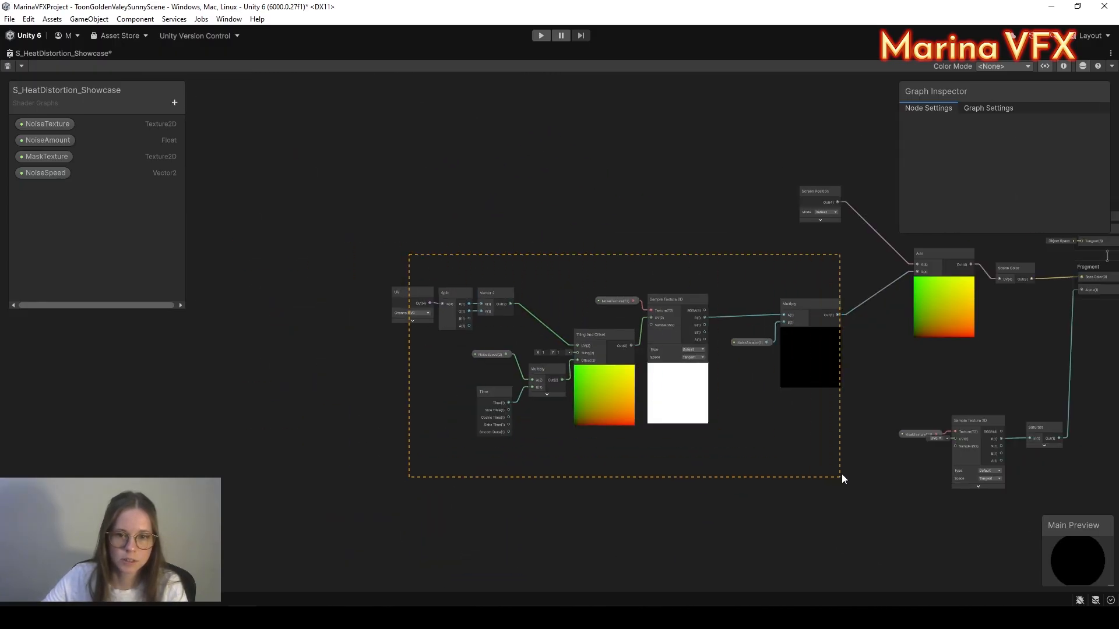
drag(842, 478, 842, 478)
drag(802, 313, 600, 316)
right_click(600, 317)
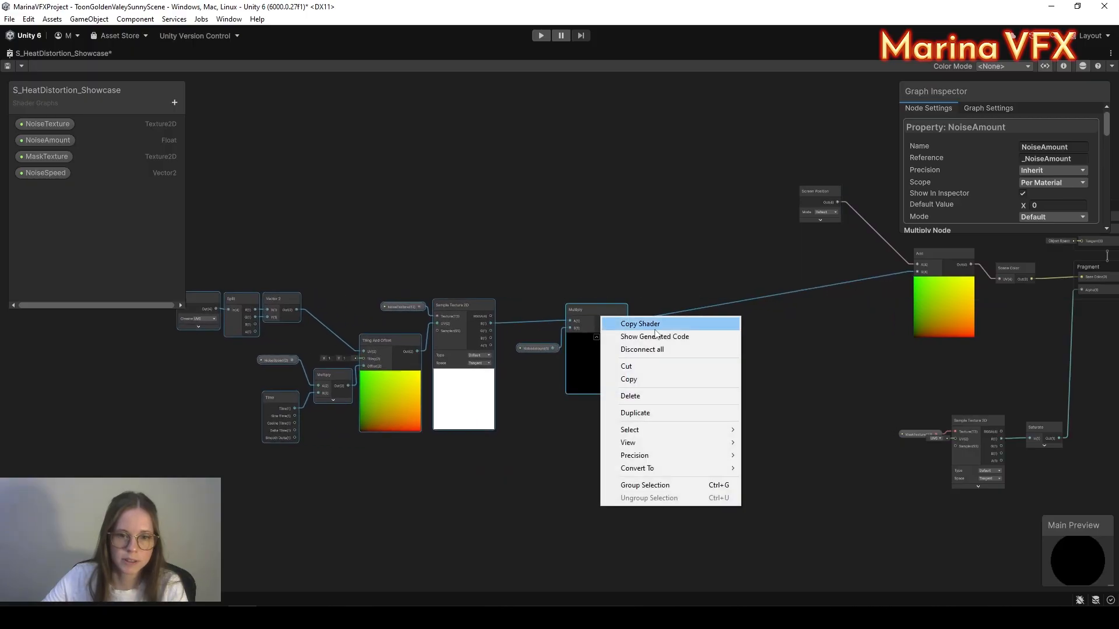
click(688, 491)
Step: Title the new group 'Big Noise'
middle_drag(435, 488, 614, 480)
scroll(613, 272, up, 5)
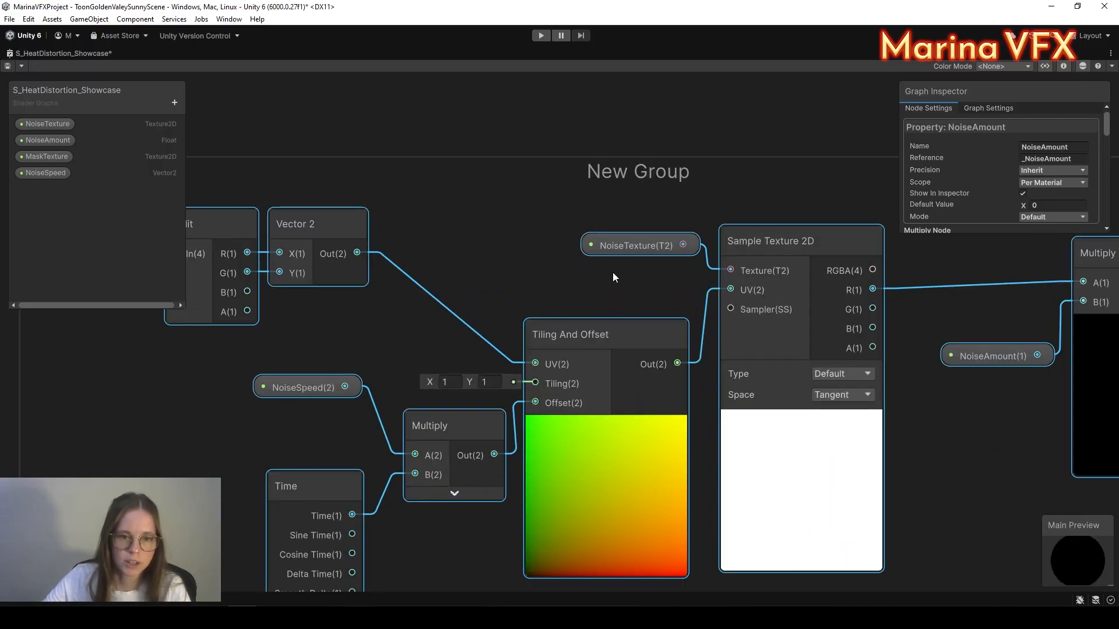
scroll(572, 320, down, 6)
scroll(572, 320, up, 5)
double_click(777, 252)
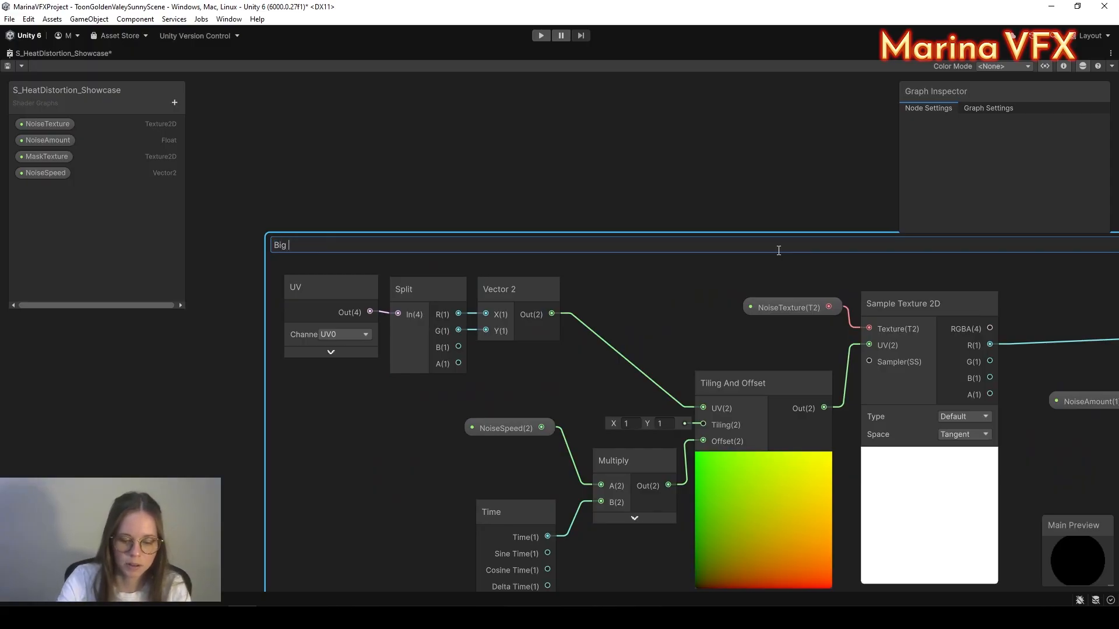
key(Return)
scroll(746, 143, down, 8)
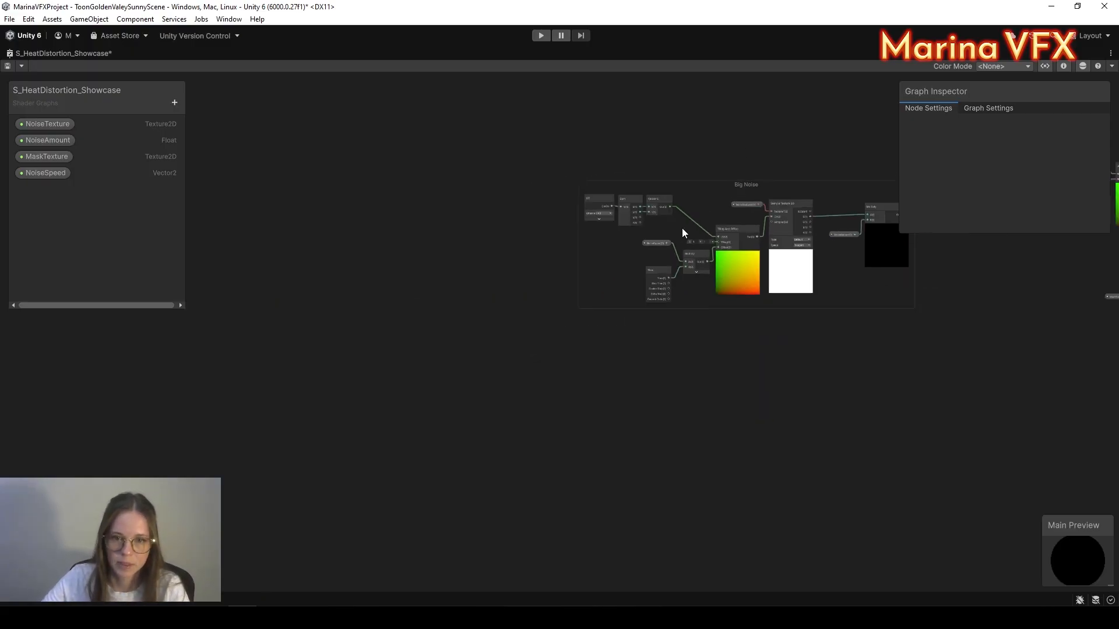
scroll(752, 140, up, 3)
Step: Move over to and select the Screen Position node, then bring up the Shader Graph tab's options
middle_drag(757, 365, 606, 434)
scroll(617, 432, up, 2)
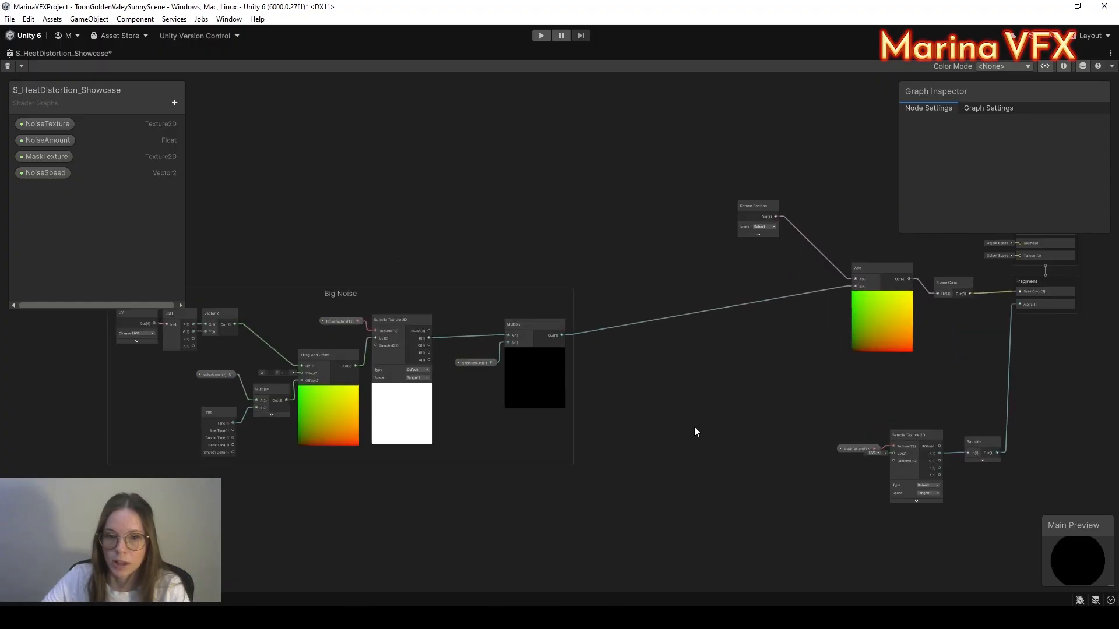
middle_drag(723, 424, 563, 407)
click(600, 191)
middle_drag(721, 209, 634, 216)
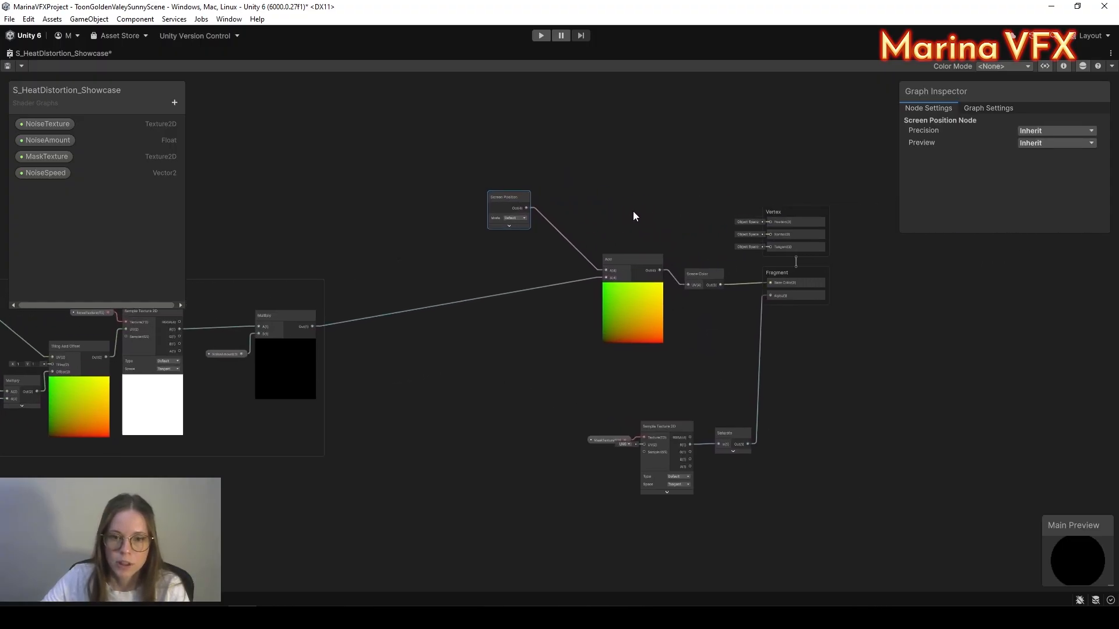
right_click(86, 53)
Step: Restore the editor layout and enable 3D Start Size on the heat_distortion_showcase particles
click(117, 62)
click(226, 52)
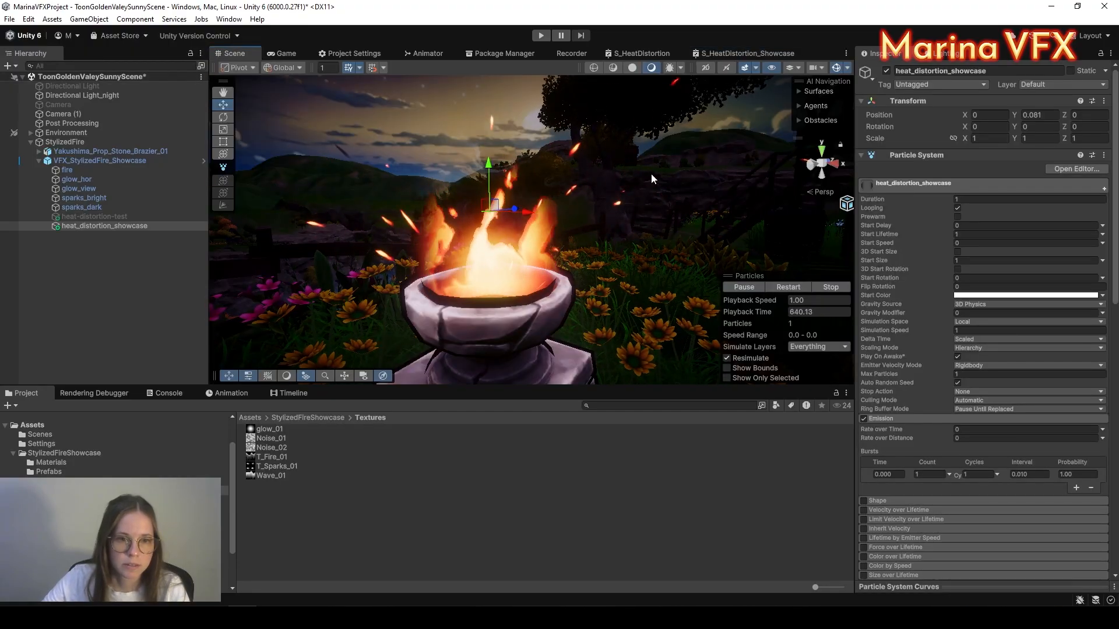
click(958, 251)
Step: Toggle Show Only Selected on and back off to inspect the fire effect
click(746, 378)
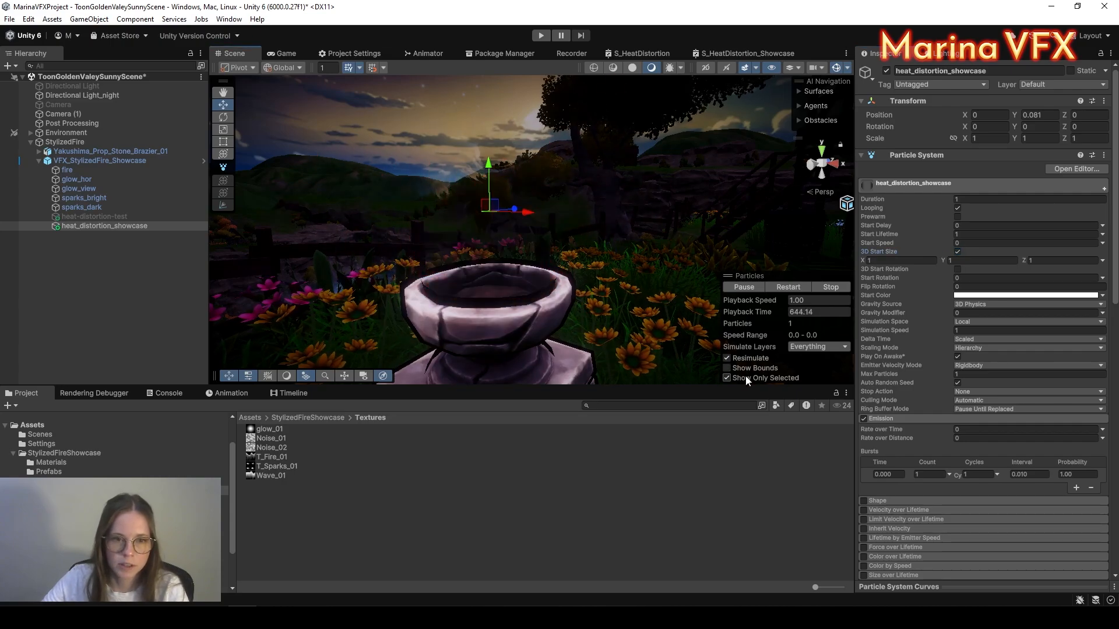
middle_drag(456, 183, 483, 172)
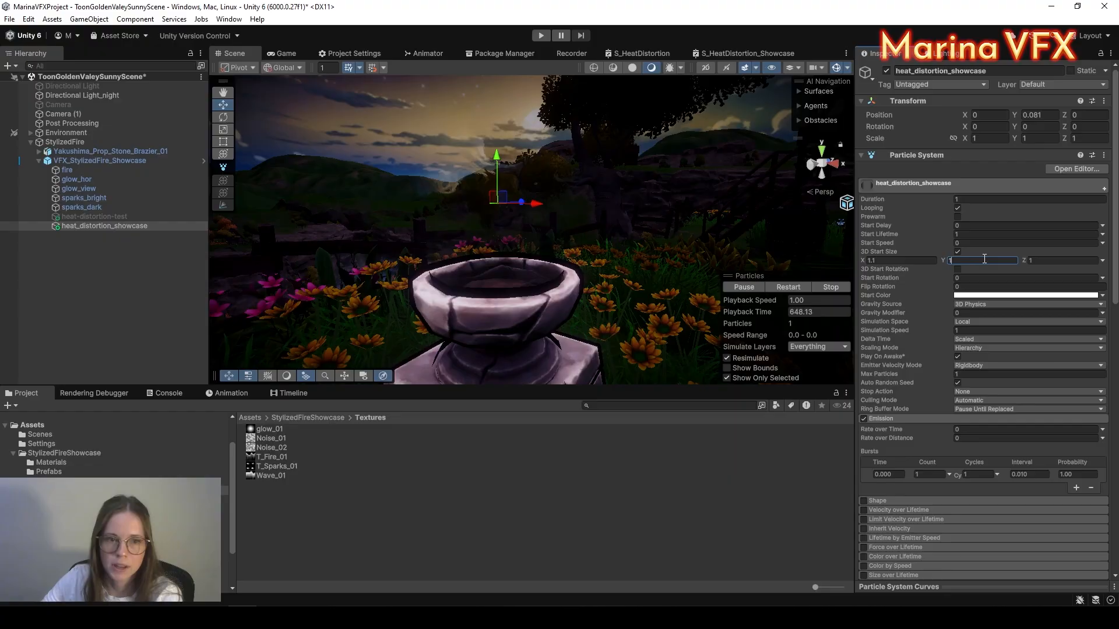
scroll(993, 332, down, 8)
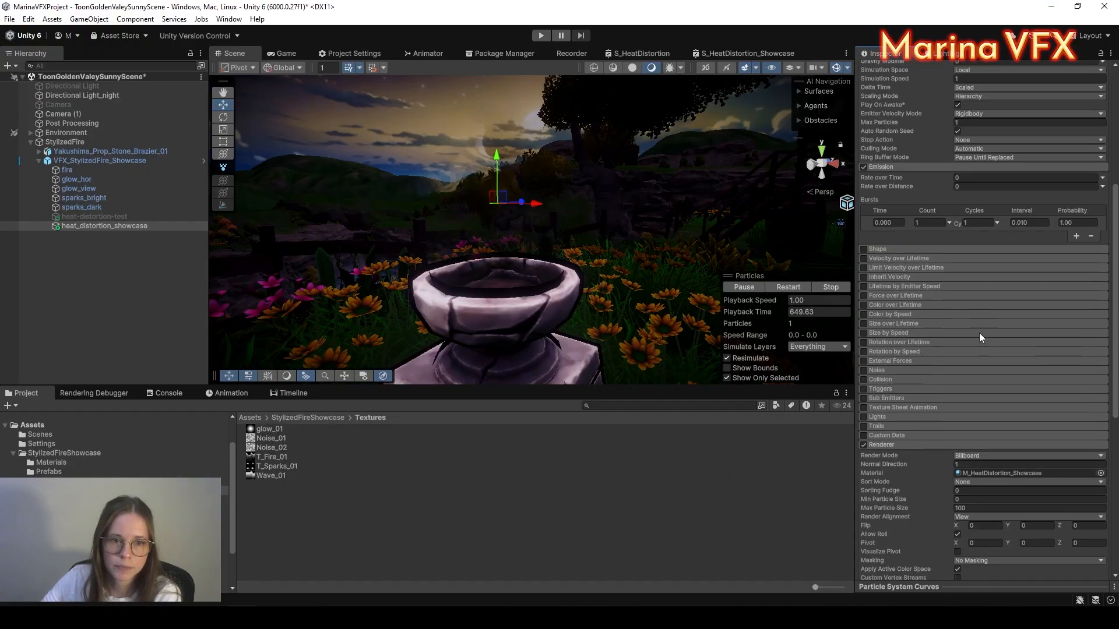
click(747, 380)
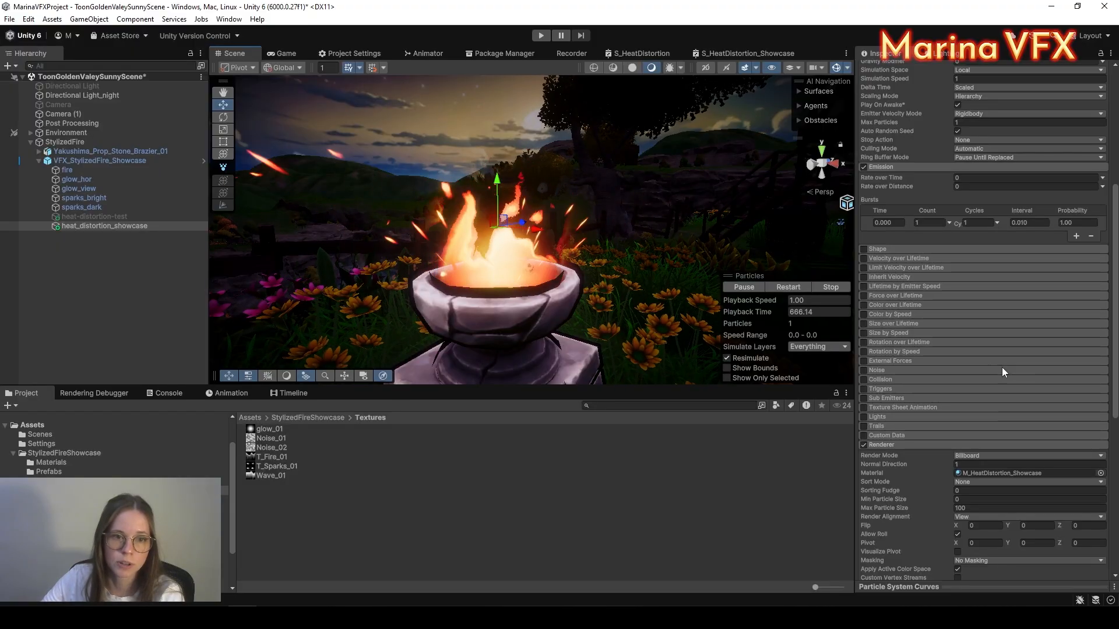
Step: Set the material's NoiseSpeed to X 0 and Y -0.2
scroll(1002, 365, down, 5)
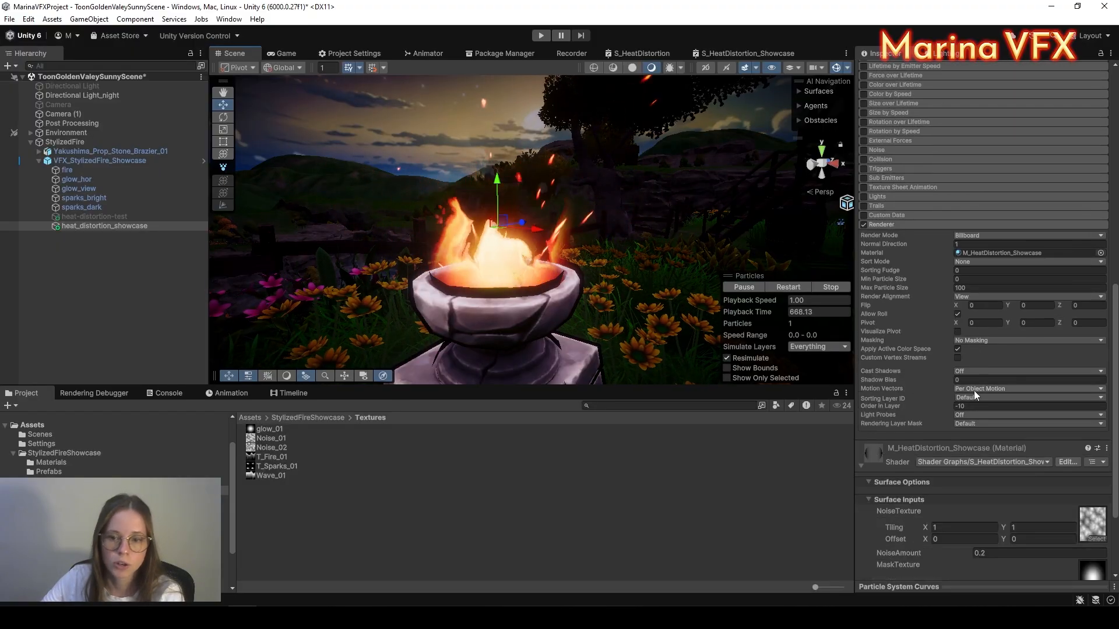
scroll(973, 391, down, 3)
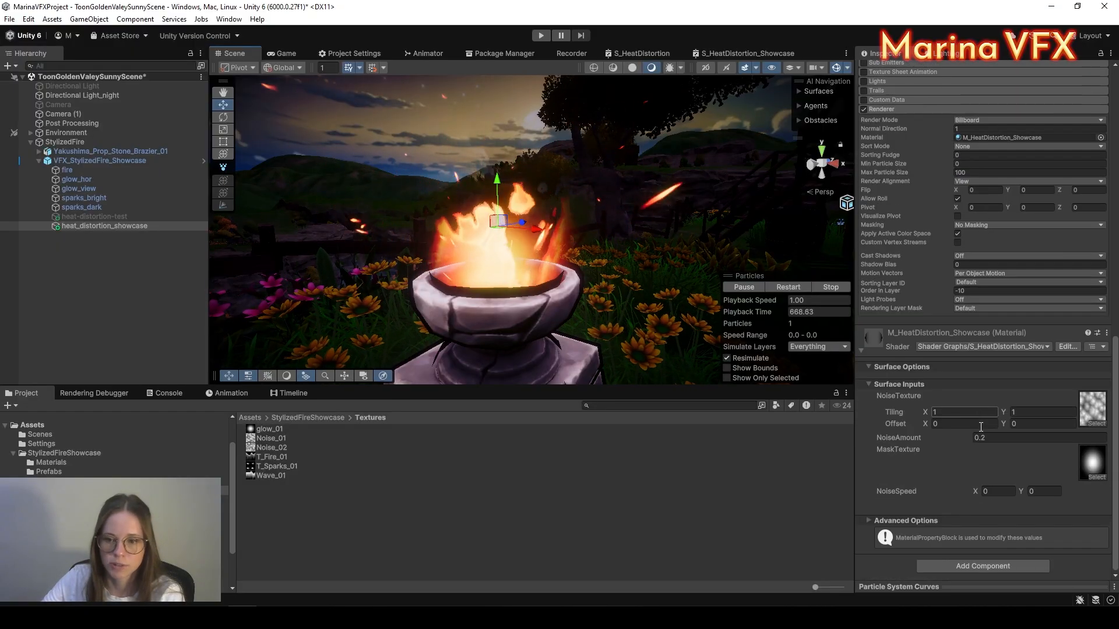
click(991, 492)
text(1)
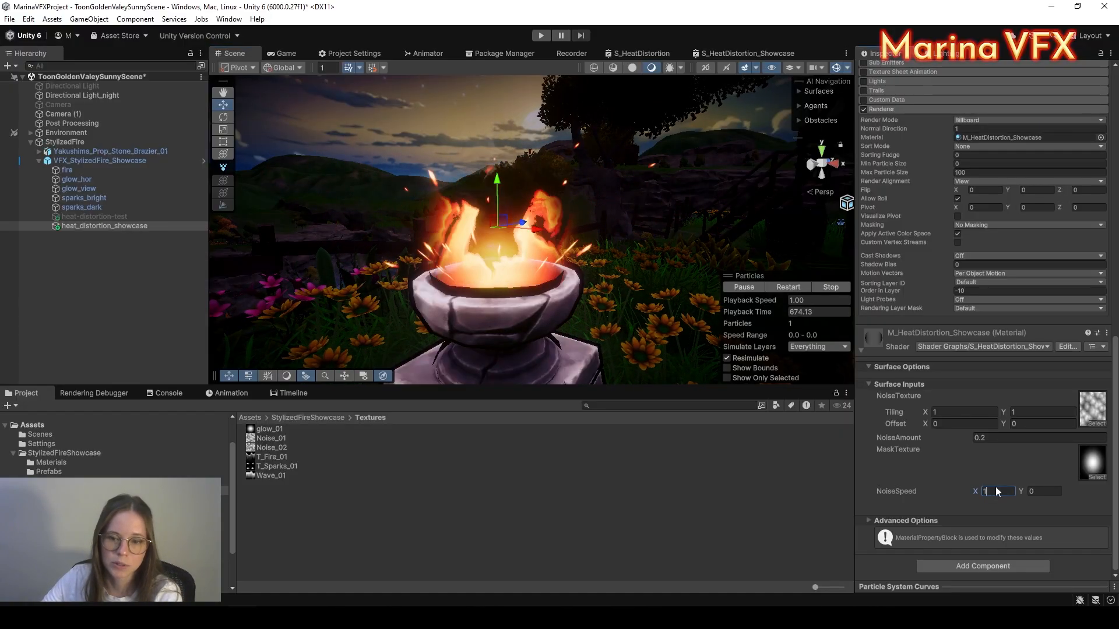
key(BackSpace)
text(0)
click(1041, 490)
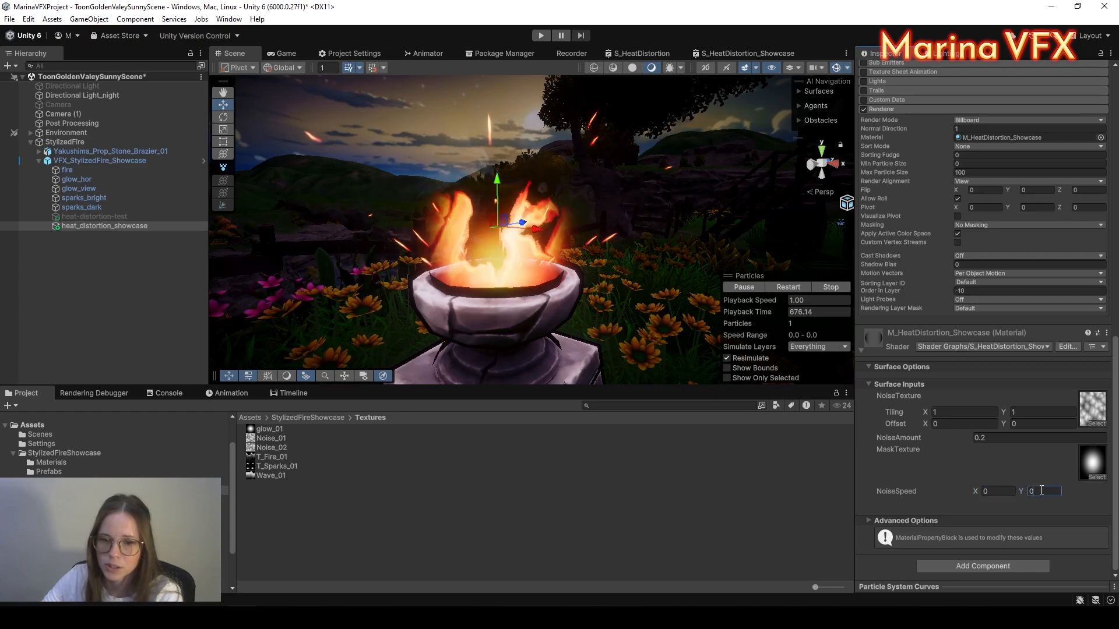
key(BackSpace)
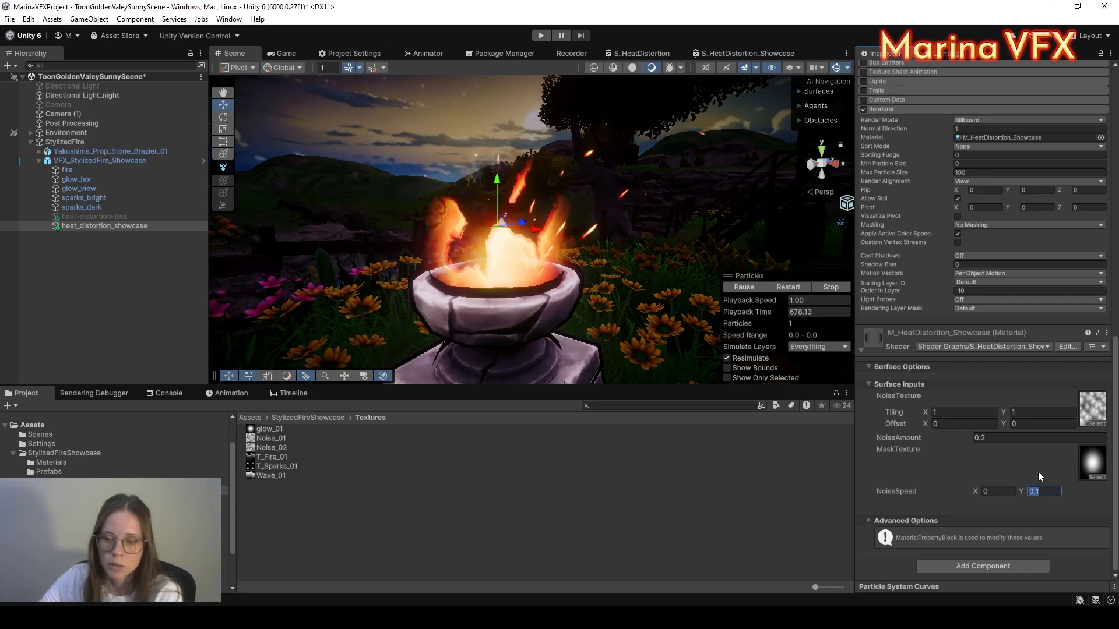
text(-.2)
Step: Keep the noise texture's Tiling at 1
click(1021, 412)
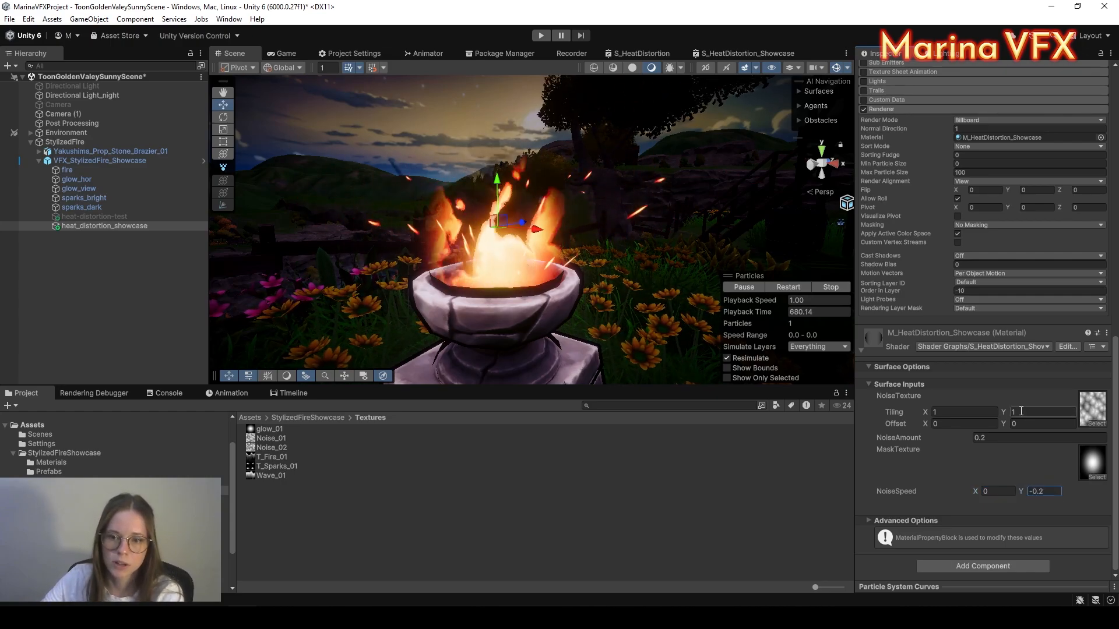
text(1.42)
double_click(1027, 414)
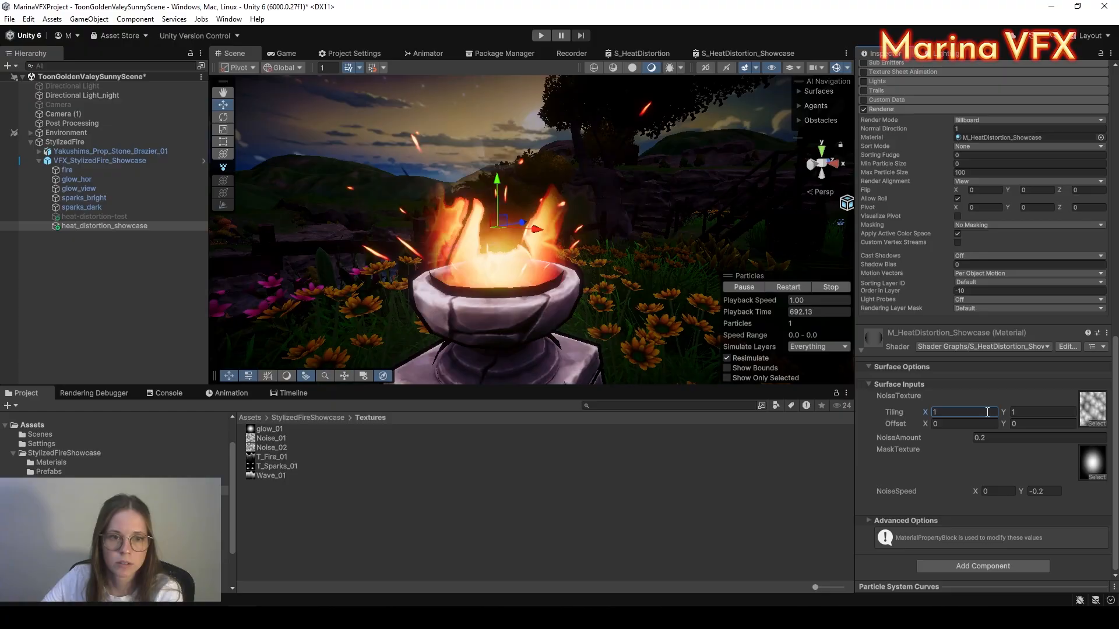
text(2)
key(BackSpace)
text(1)
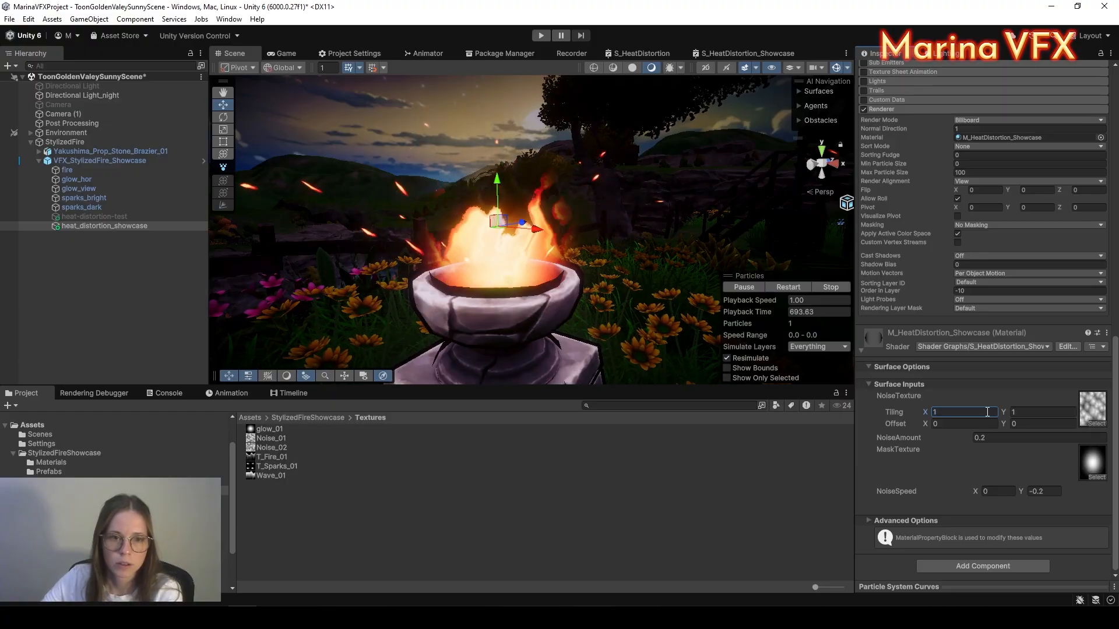
Step: Set NoiseAmount to 0.1
click(1012, 439)
text(0.3)
key(BackSpace)
text(5)
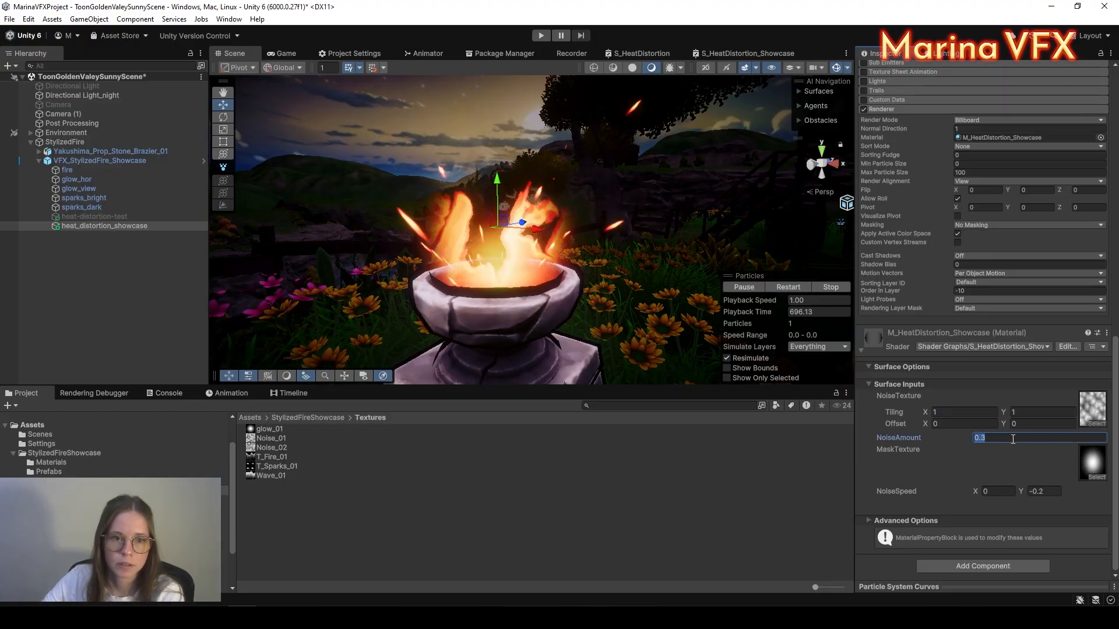
key(BackSpace)
text(1)
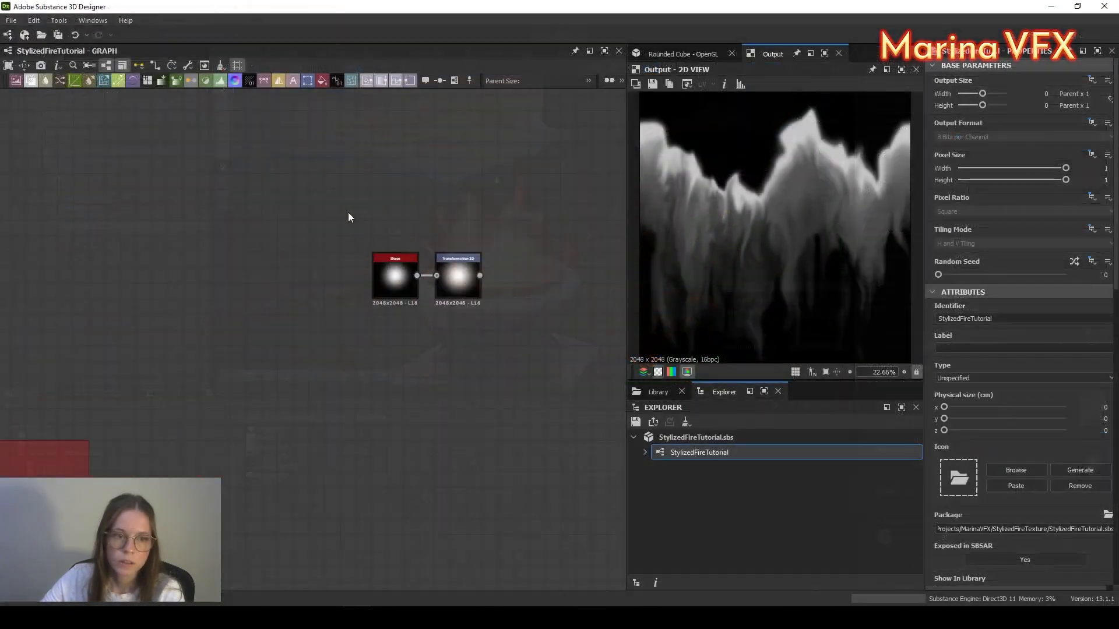
Step: Preview the Transformation 2D node and add a Shape node beside it
double_click(404, 224)
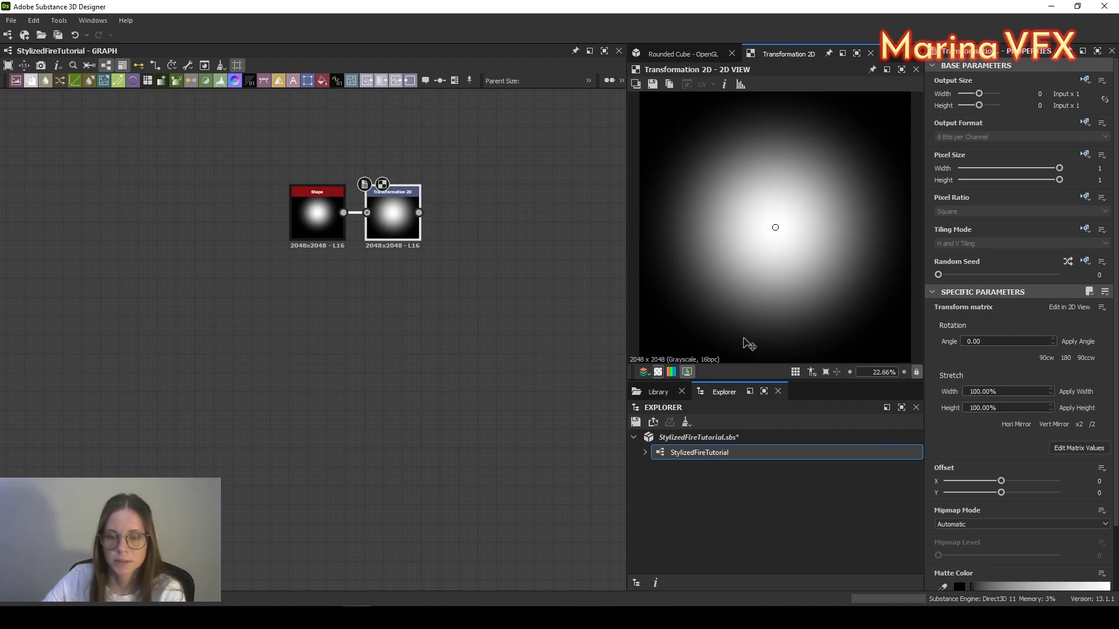
middle_drag(394, 387, 369, 369)
key(space)
text(shape)
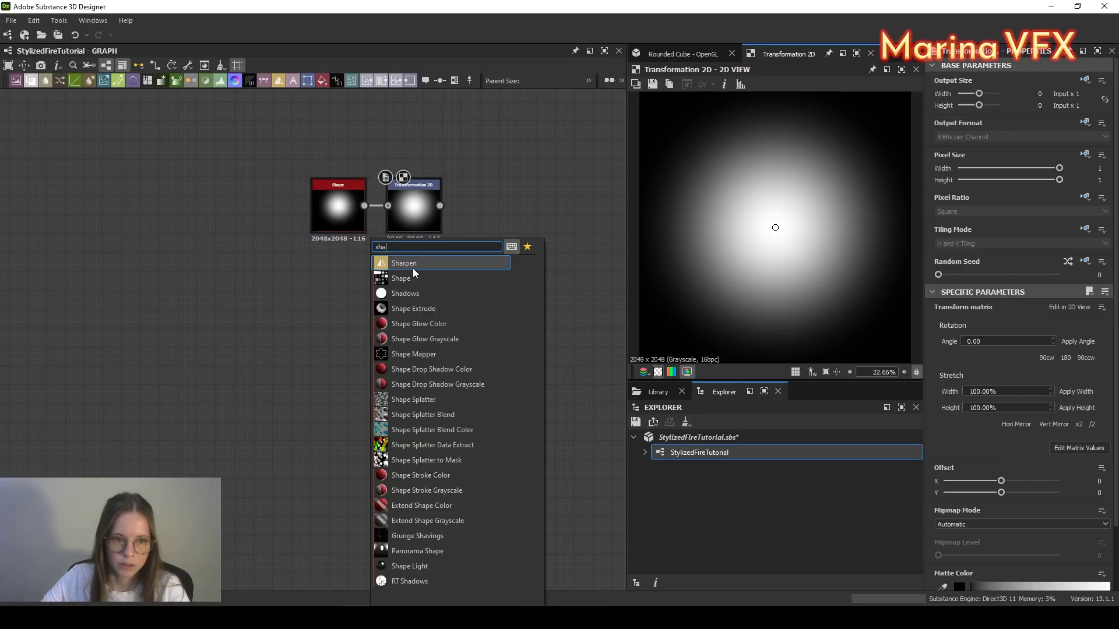
click(410, 276)
Step: Set the Shape pattern to Paraboloid and output width to Parent / 4 (512x512)
scroll(994, 531, down, 2)
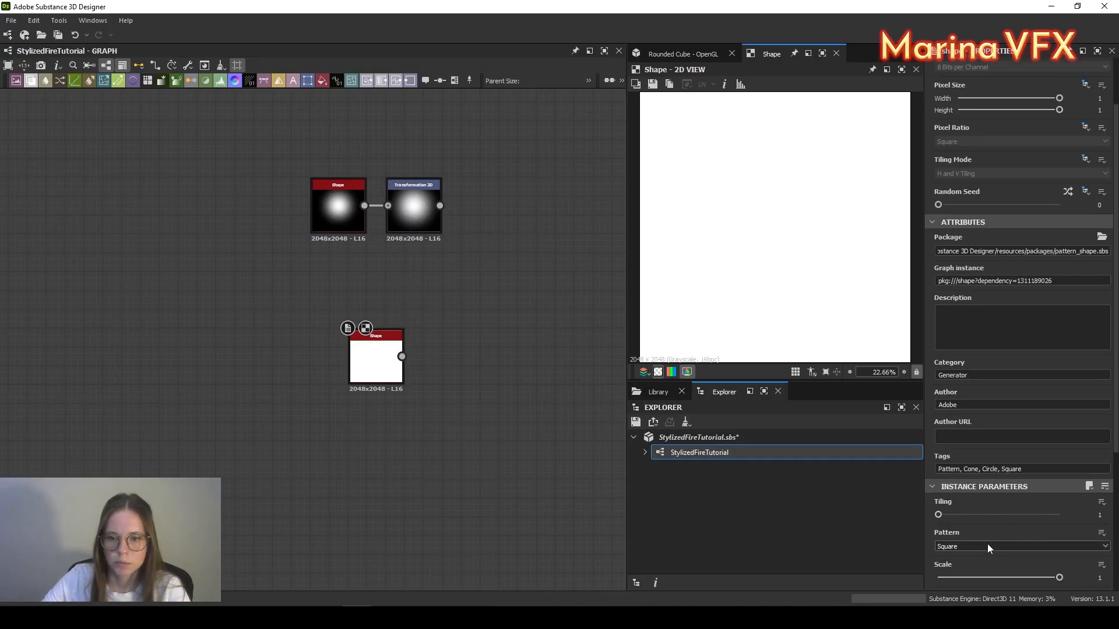
click(987, 543)
click(977, 571)
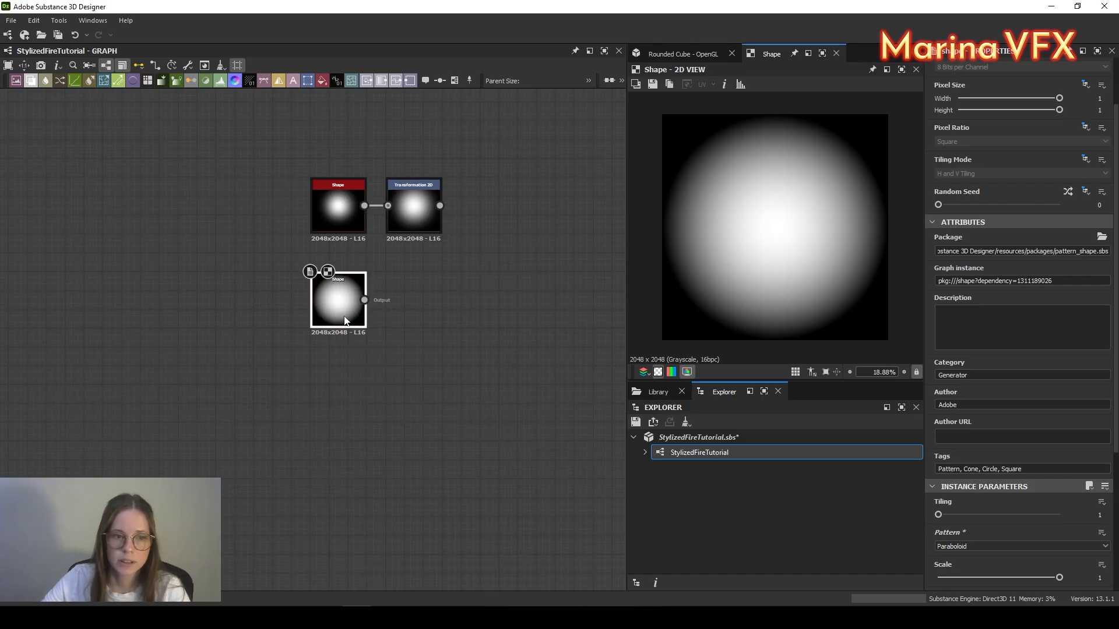
scroll(1057, 104, up, 2)
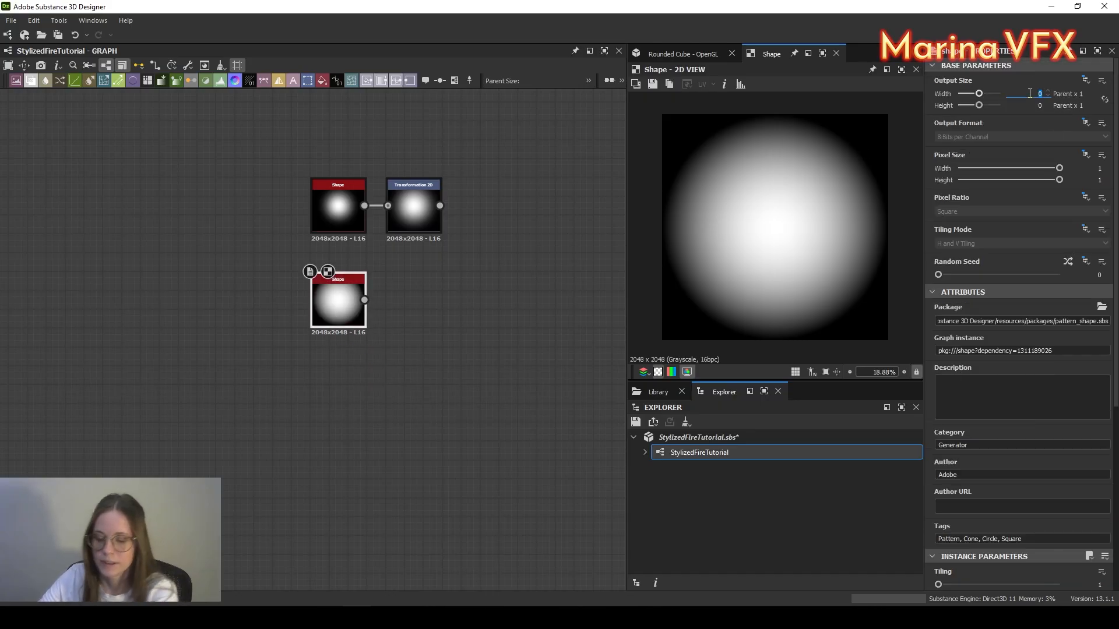
key(Return)
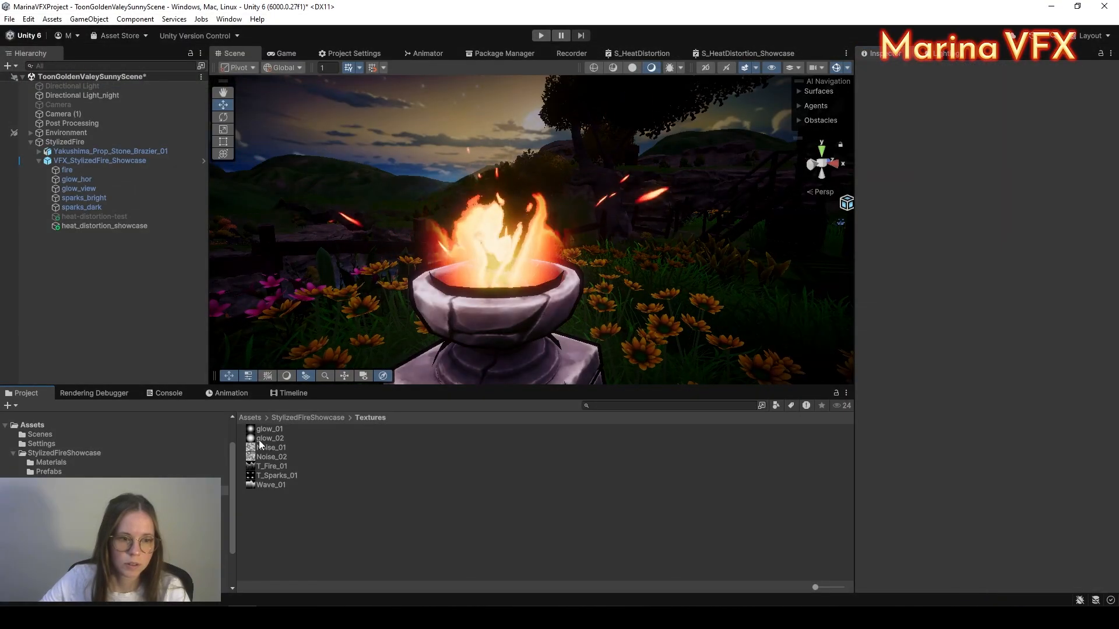
Step: Assign the glow_02 texture as the heat distortion material's MaskTexture
click(260, 439)
click(105, 226)
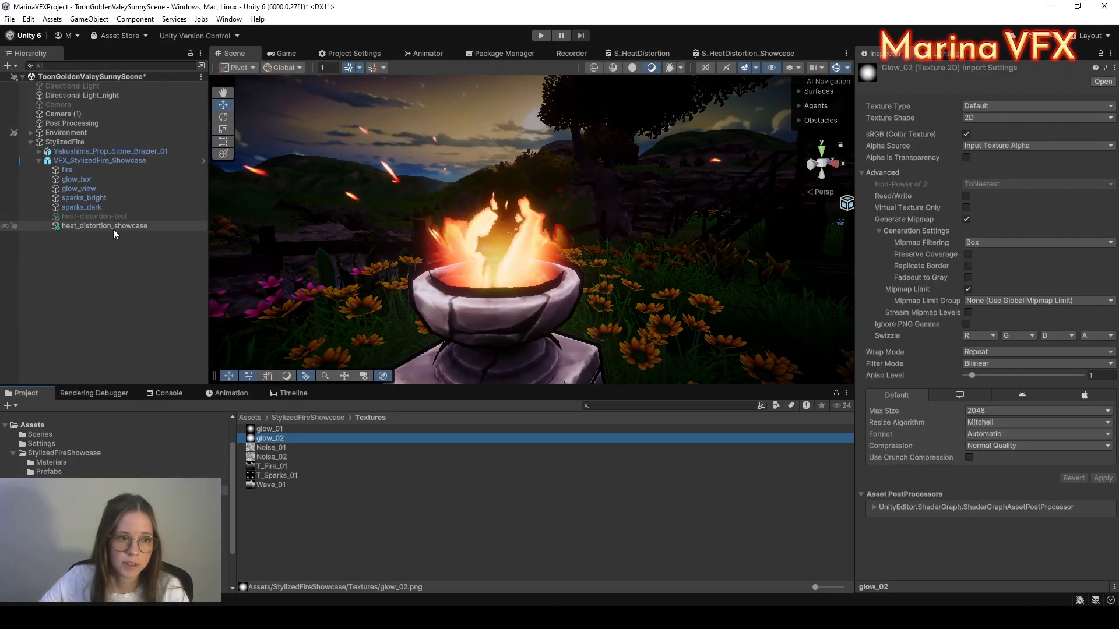
scroll(1080, 377, down, 15)
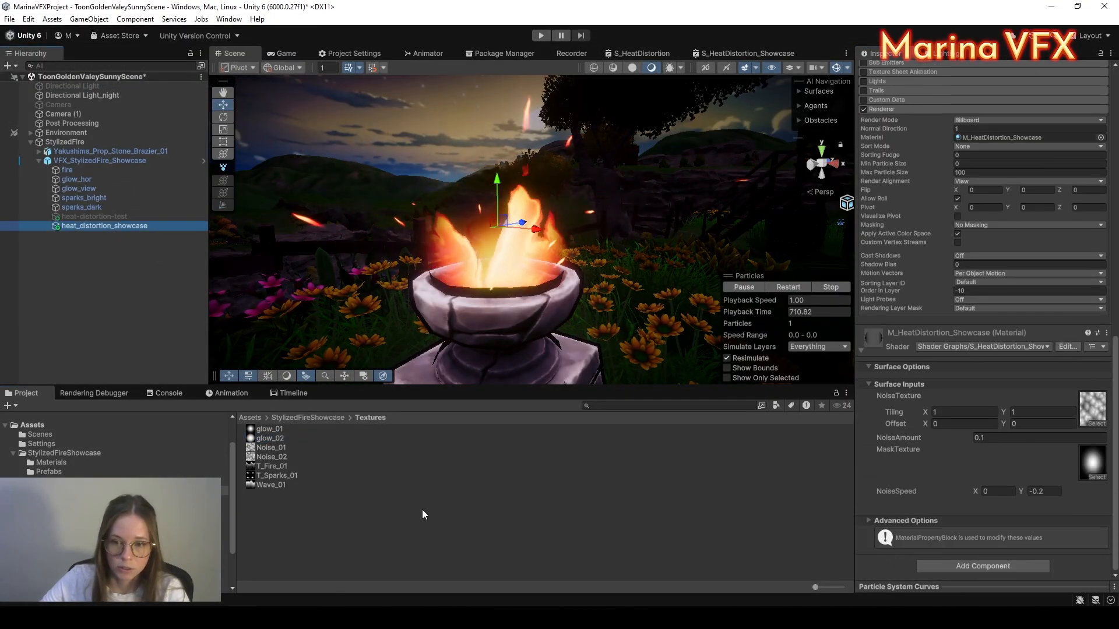
drag(263, 439, 1092, 462)
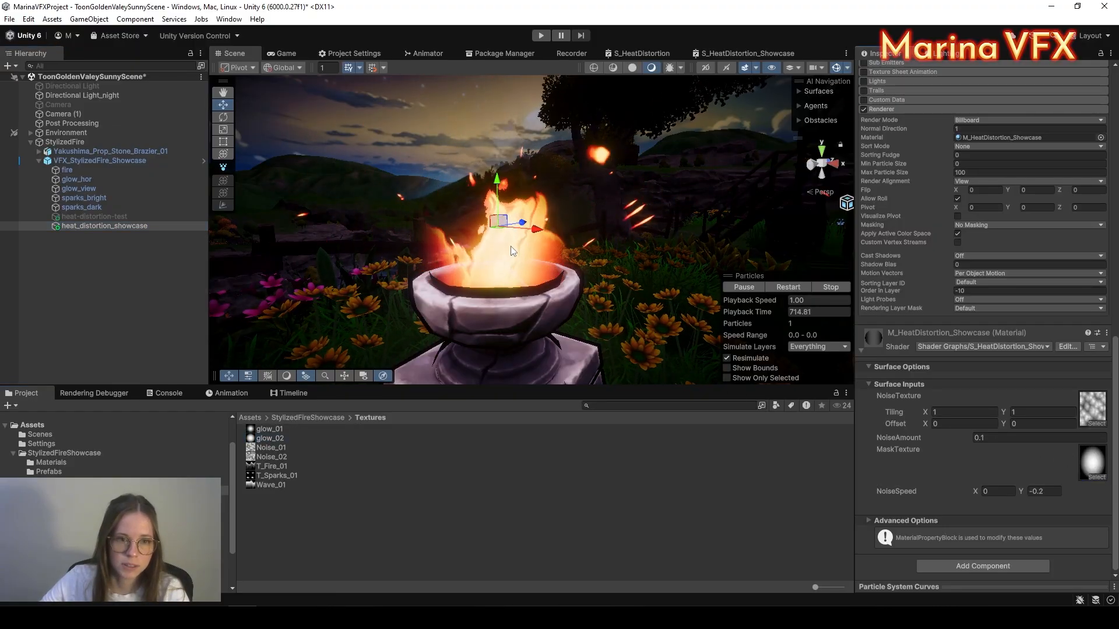
drag(494, 180, 494, 196)
scroll(881, 268, up, 10)
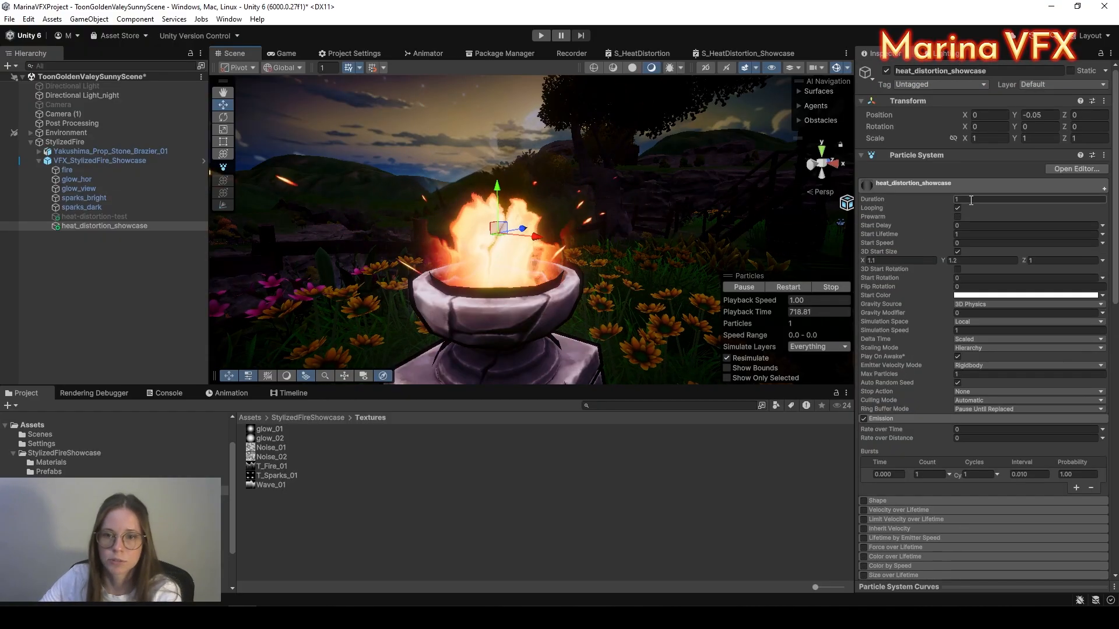
Step: Set 3D Start Size to X 1 and Y 1.1, then switch to the S_HeatDistortion_Showcase graph
click(880, 262)
text(1)
click(964, 260)
text(1.1)
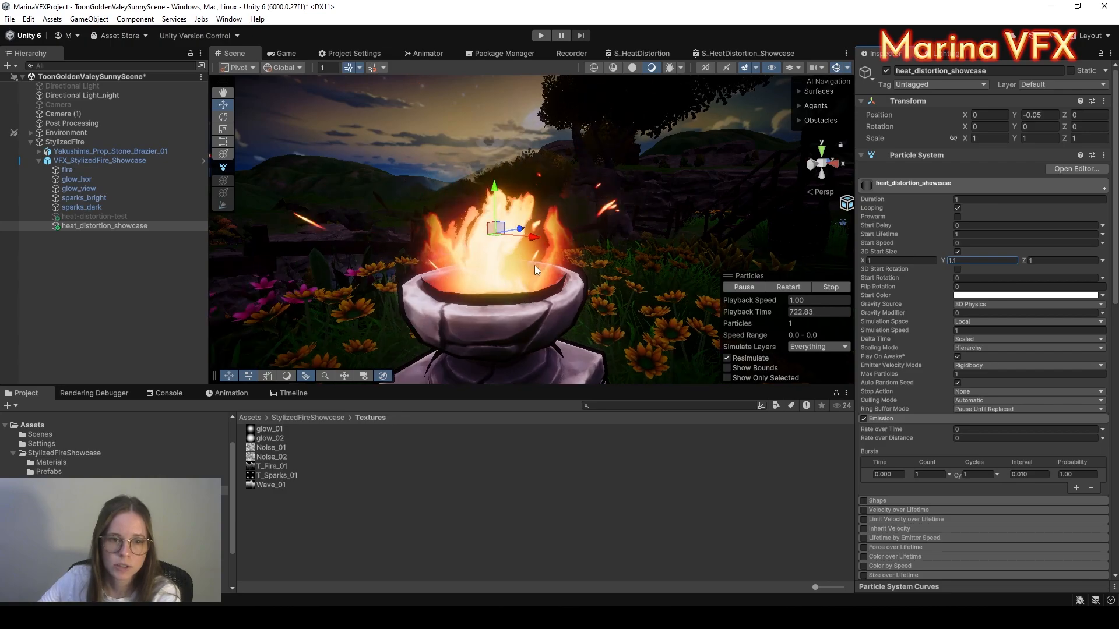
scroll(549, 263, down, 5)
middle_drag(564, 273, 560, 305)
scroll(585, 269, up, 5)
scroll(579, 279, down, 3)
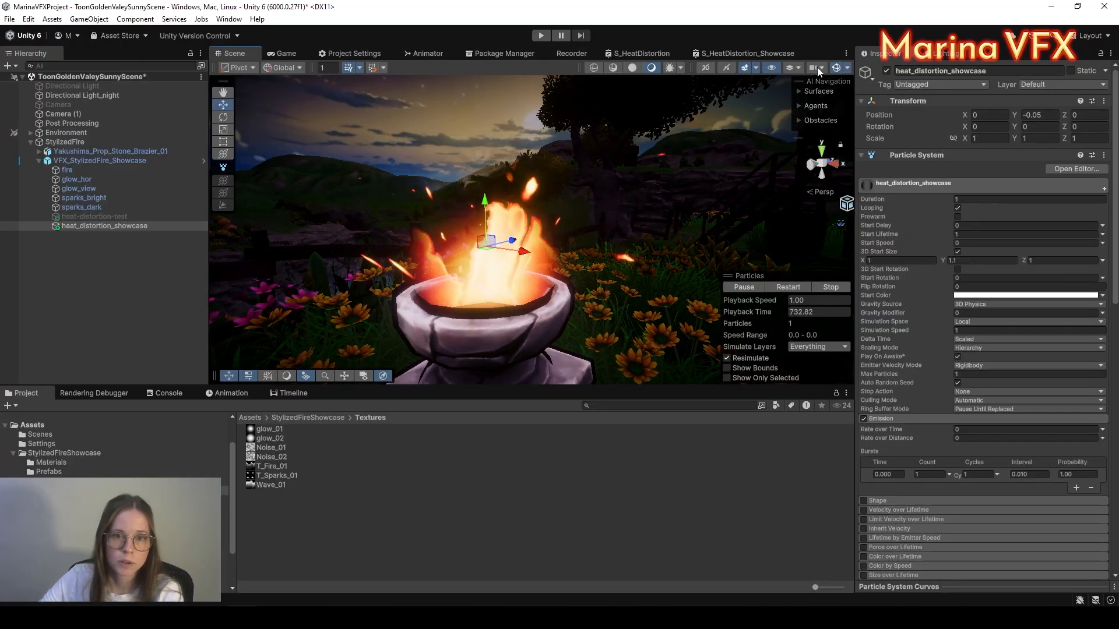
click(750, 54)
Step: Maximize the Shader Graph window to fill the editor
right_click(752, 58)
click(786, 65)
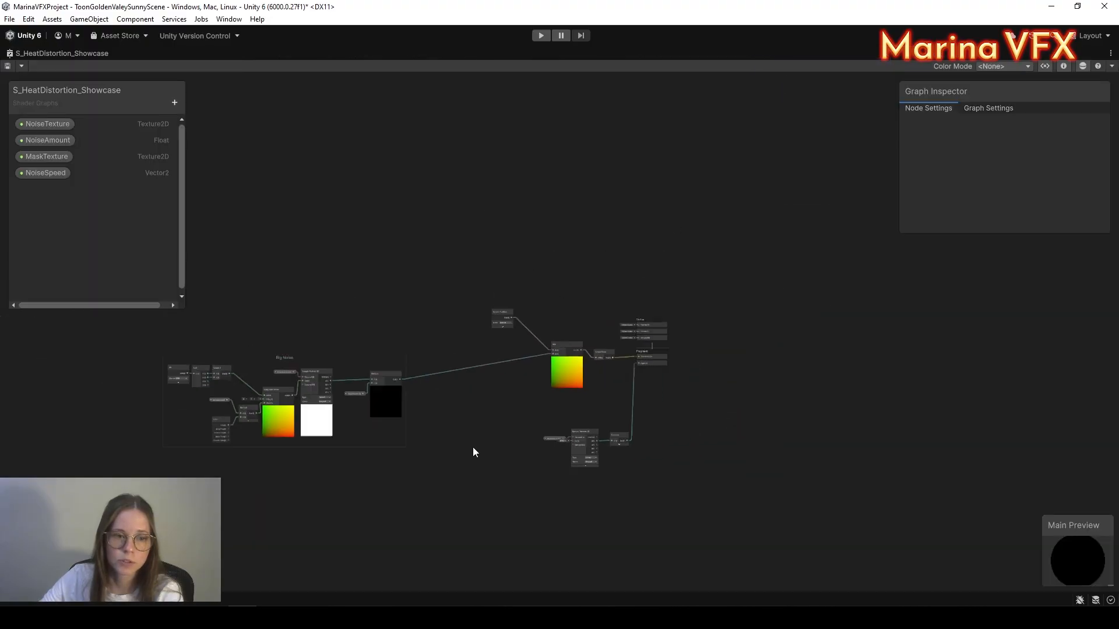
scroll(567, 362, up, 5)
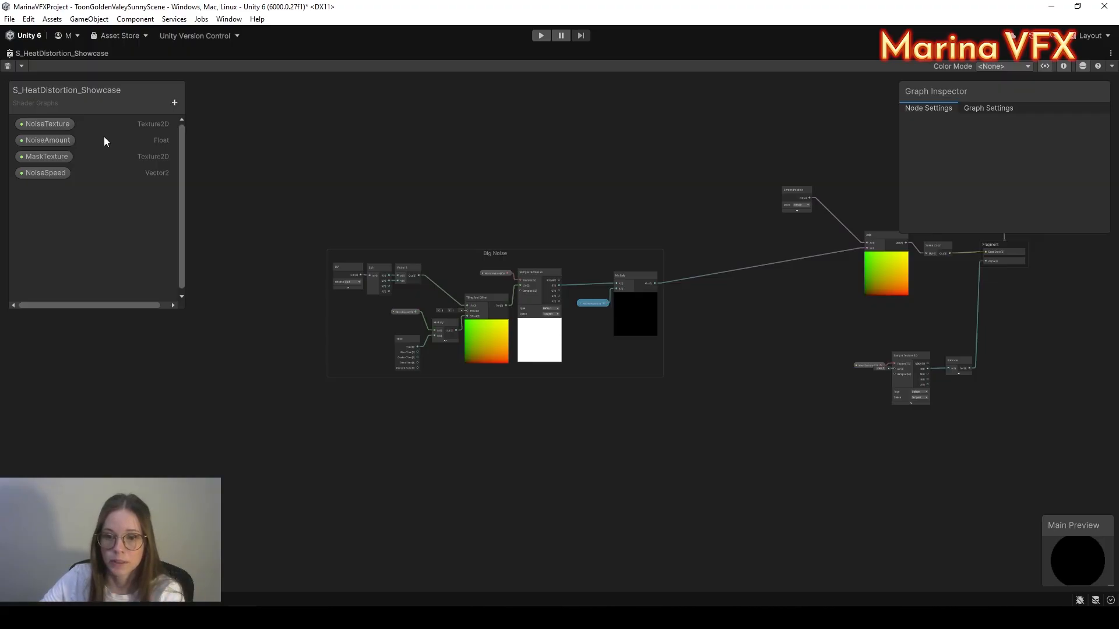
Step: Add a BigNoise category holding NoiseTexture, NoiseAmount and NoiseSpeed
click(175, 103)
click(208, 112)
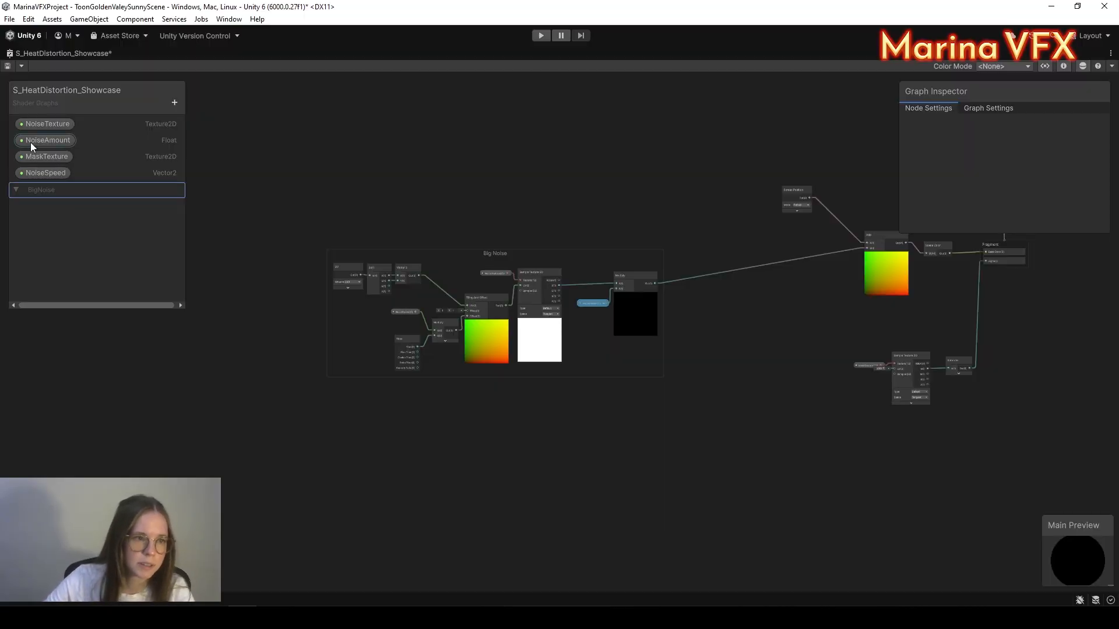
click(40, 124)
drag(44, 193, 50, 197)
click(37, 128)
drag(39, 140, 43, 197)
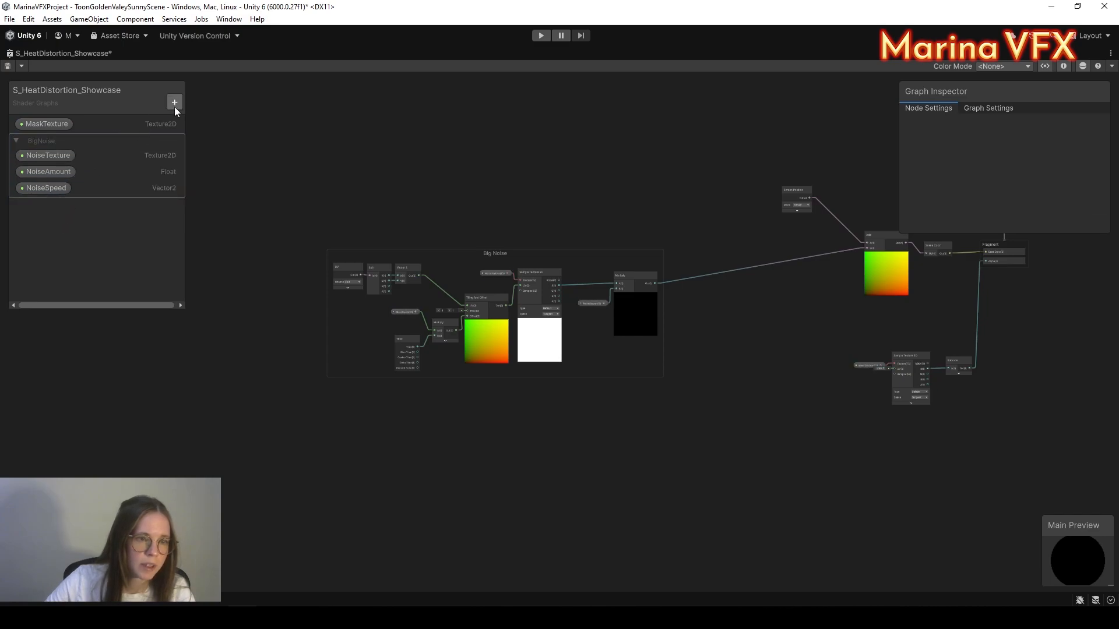
Step: Copy the Big Noise group, paste it below the original and title the copy 'Small Noise'
drag(287, 219, 665, 460)
key(ctrl+c)
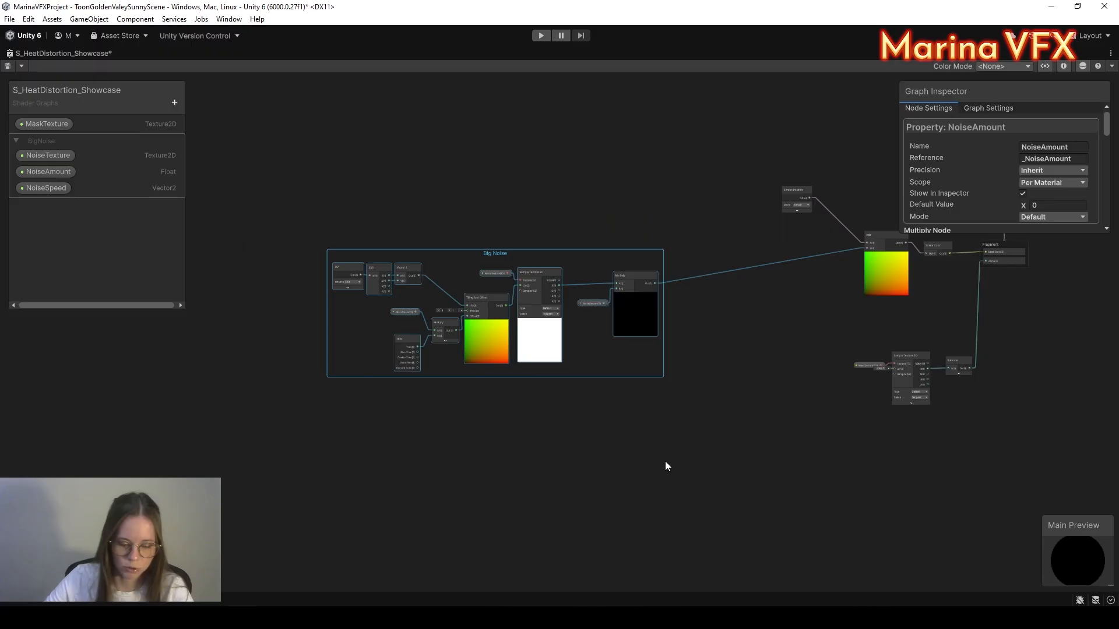
middle_drag(531, 527, 518, 459)
key(ctrl+v)
drag(379, 392, 793, 577)
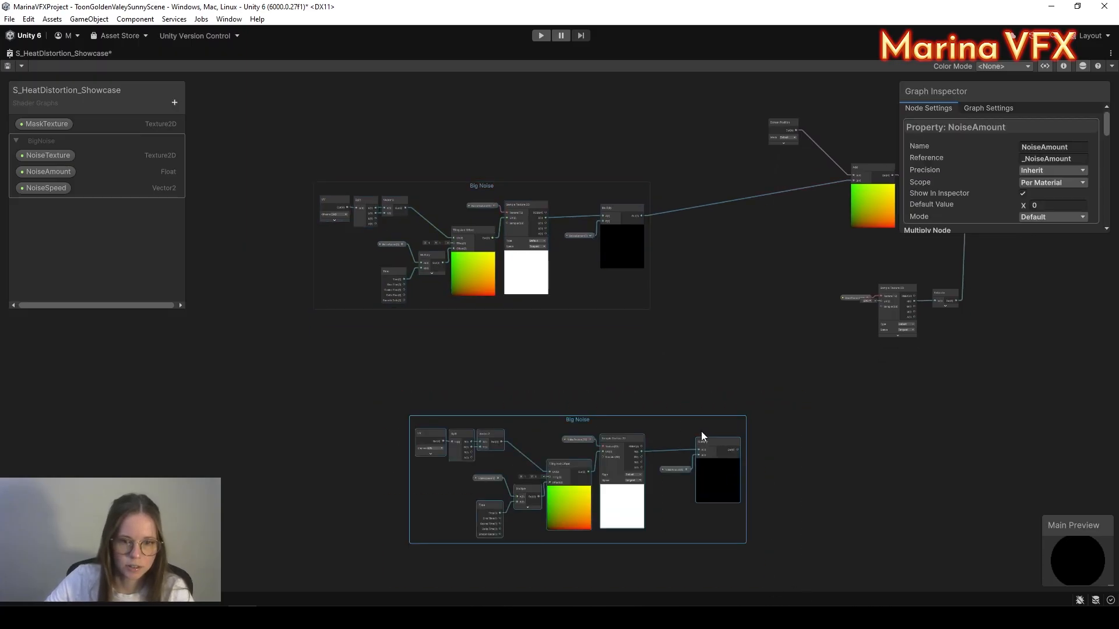
drag(691, 420, 615, 342)
scroll(508, 334, up, 5)
double_click(504, 377)
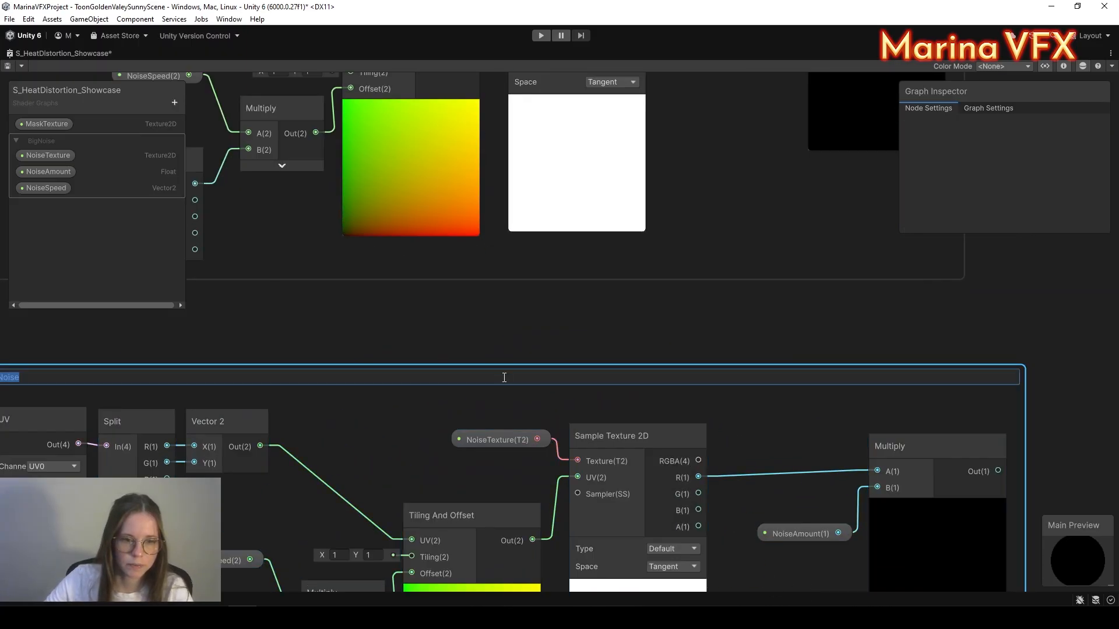
middle_drag(476, 380, 757, 334)
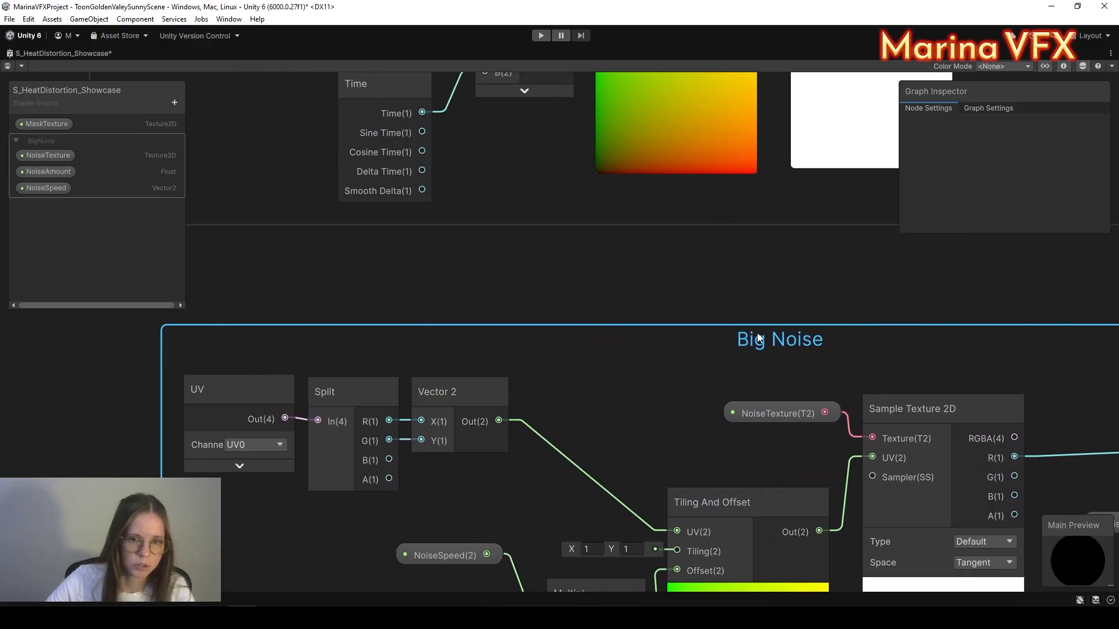
double_click(756, 334)
text(Small No)
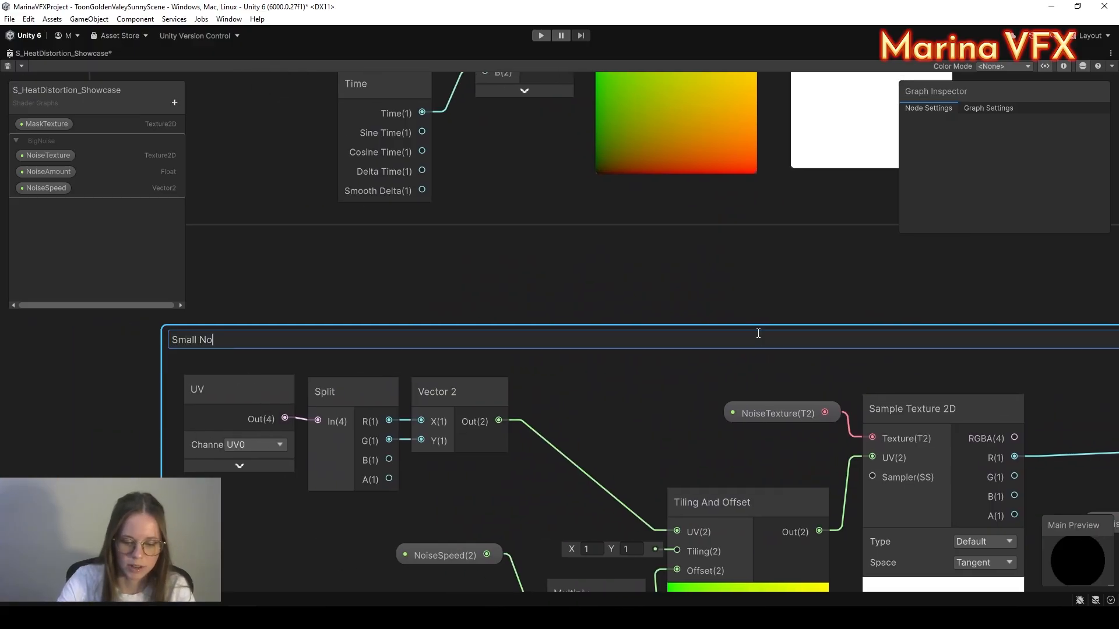
text(ise)
key(Return)
Step: Duplicate the NoiseTexture, NoiseAmount and NoiseSpeed properties and add a SmallNoise category
click(50, 152)
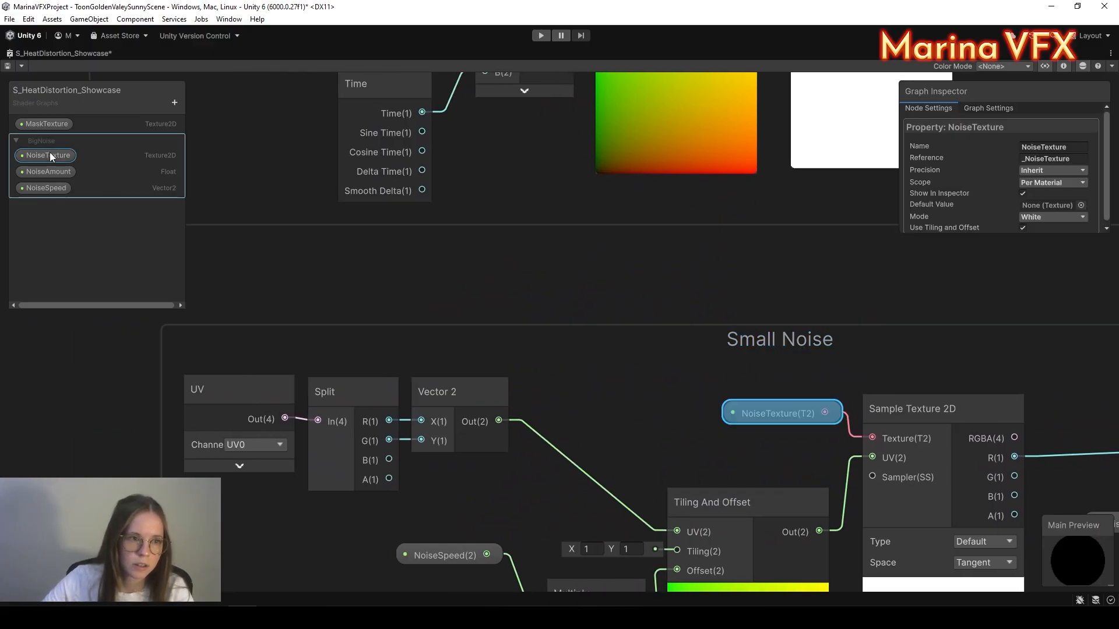
key(ctrl+d)
click(48, 187)
key(ctrl+d)
click(46, 219)
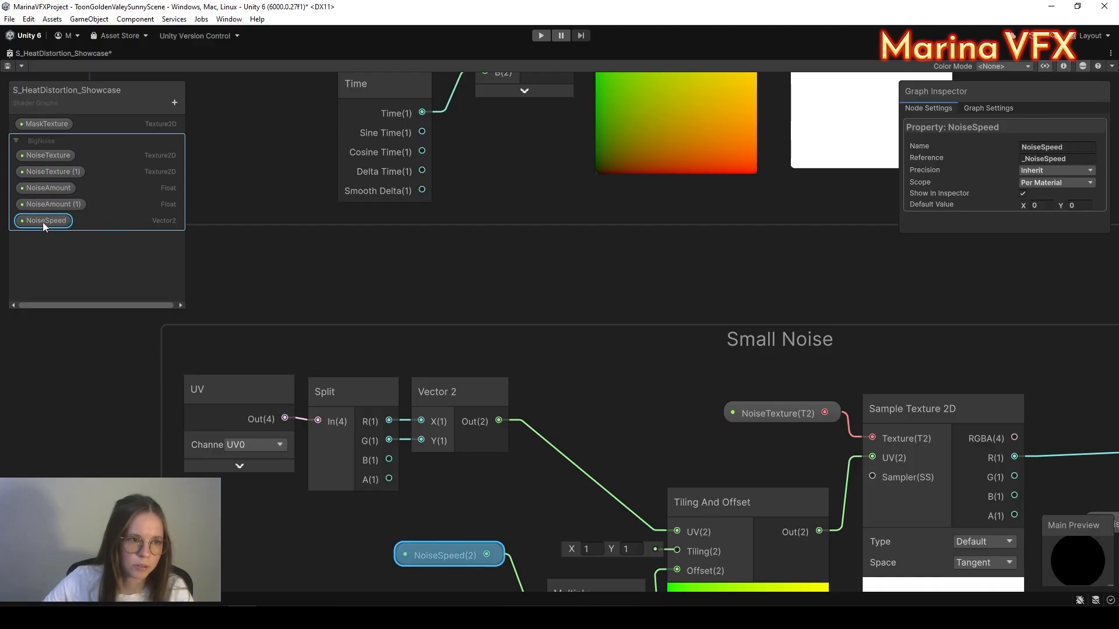
key(ctrl+d)
click(212, 108)
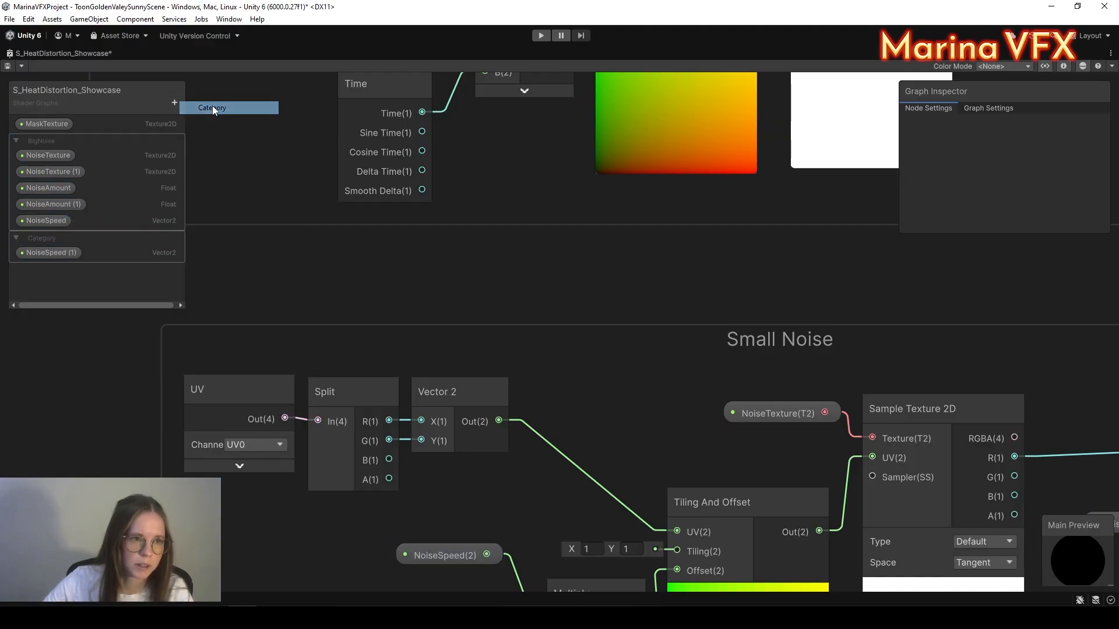
text(S)
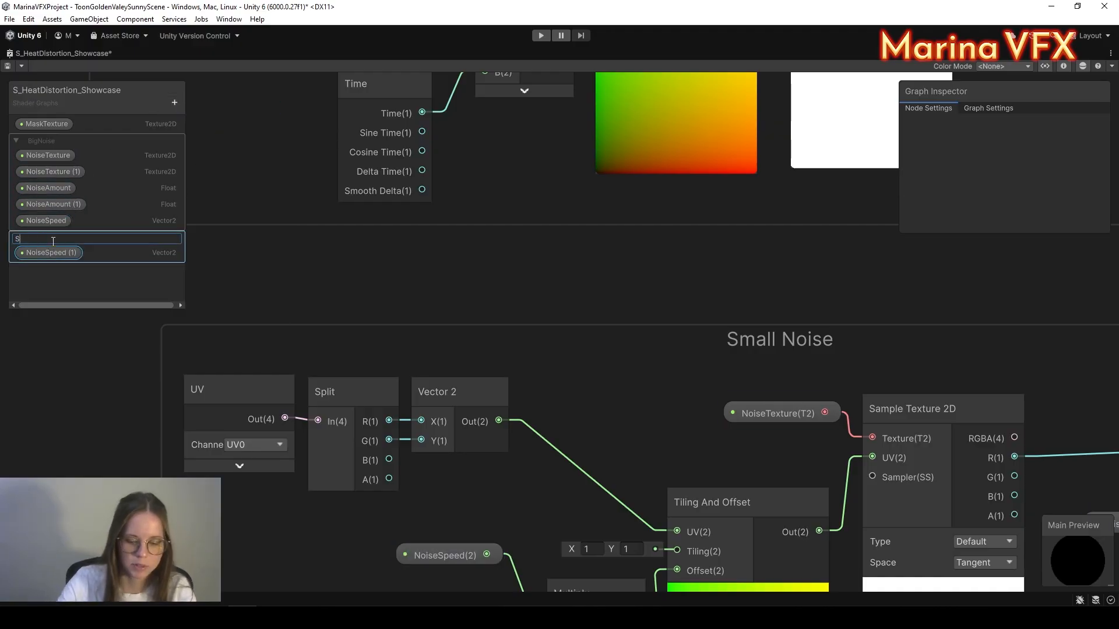
text(mallNoise)
key(Return)
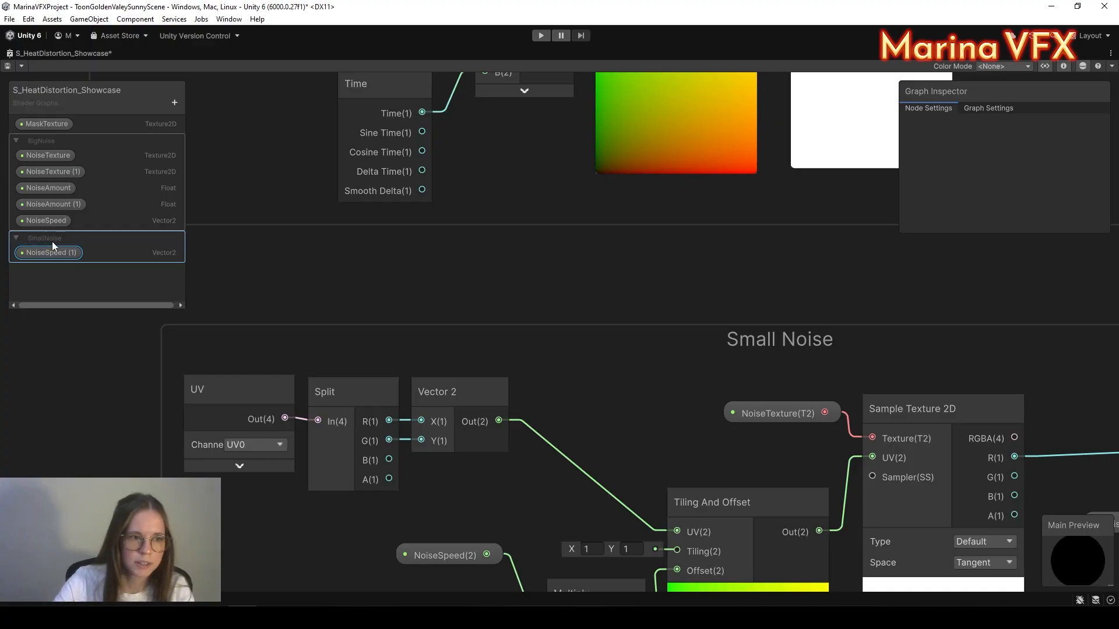
Step: Move the copies into SmallNoise and rename them SmallNoiseTexture, SmallNoiseAmount and SmallNoiseSpeed
drag(54, 172, 44, 244)
click(50, 223)
double_click(51, 225)
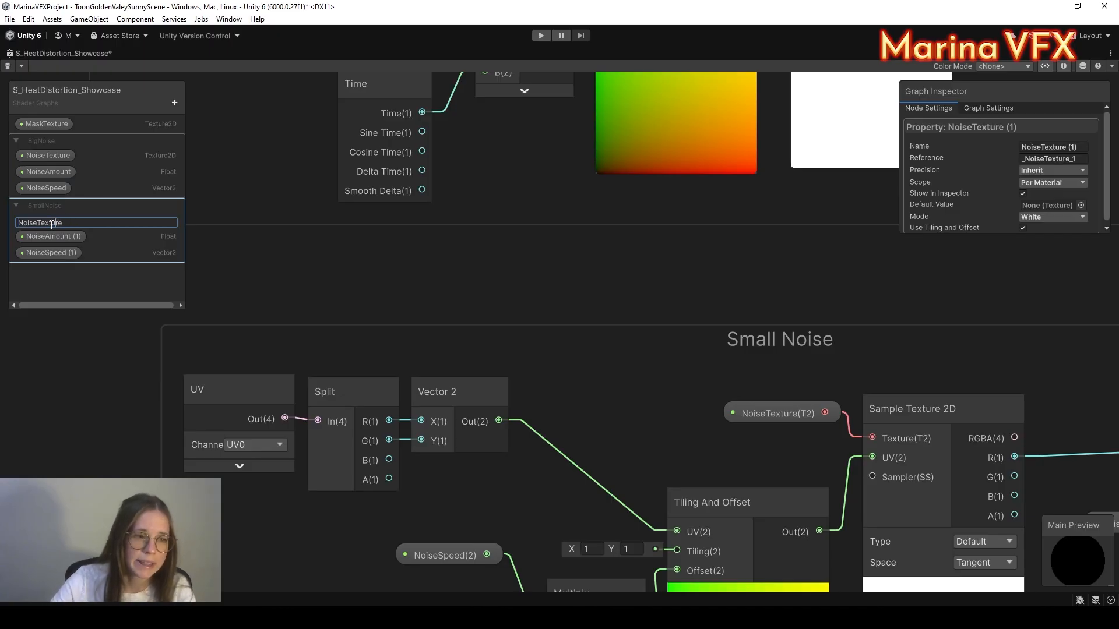
text(Small)
key(Return)
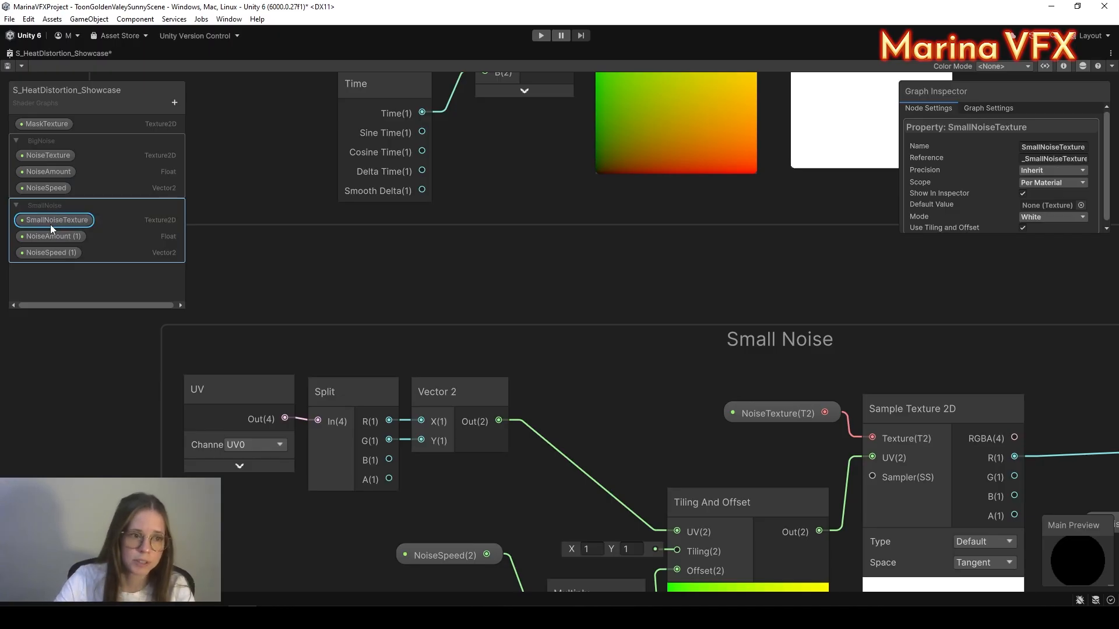
double_click(57, 237)
key(End)
key(BackSpace)
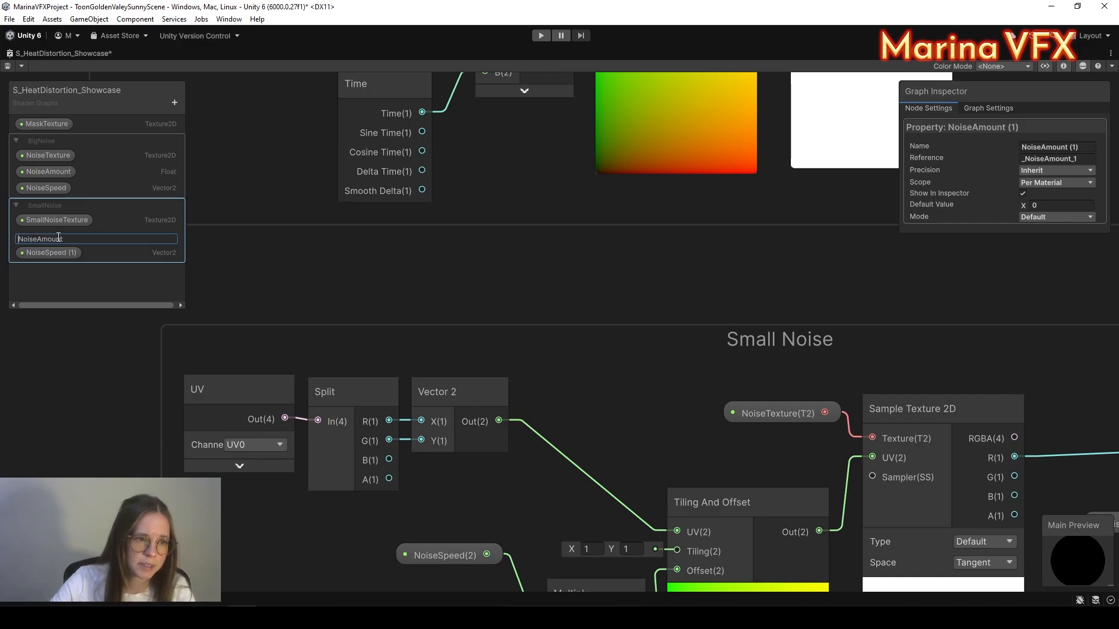
text(Small)
key(Return)
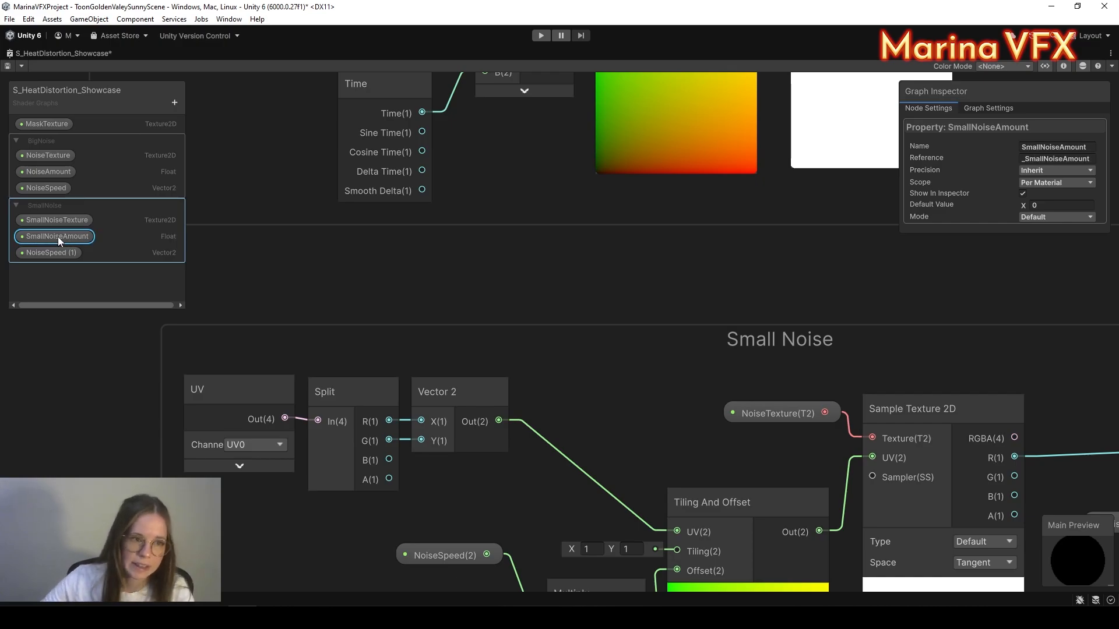
double_click(54, 254)
key(End)
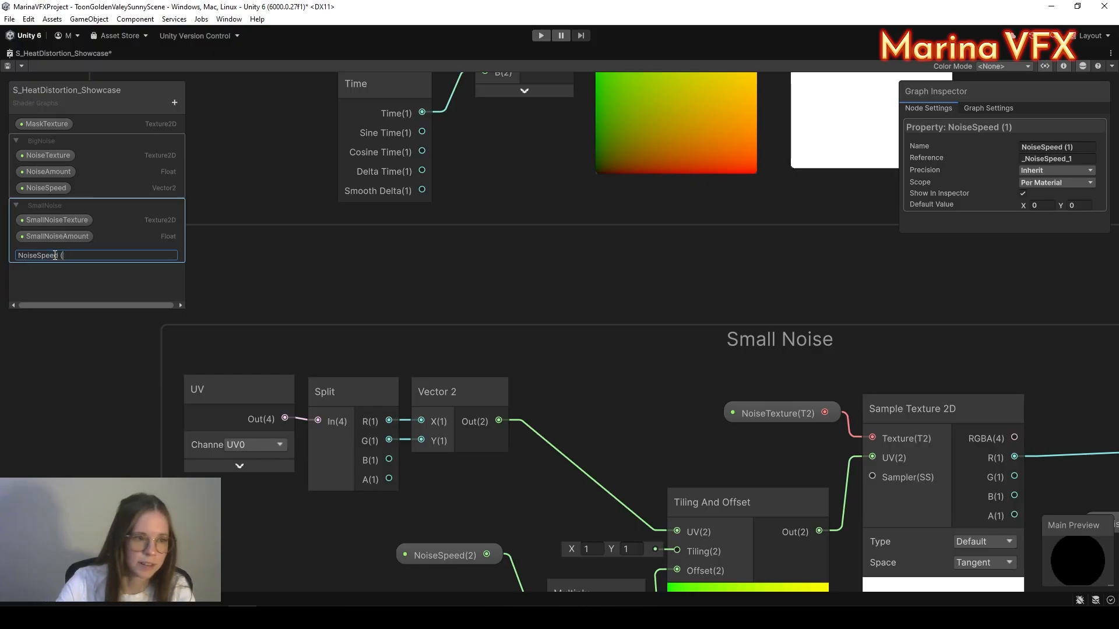
text(S)
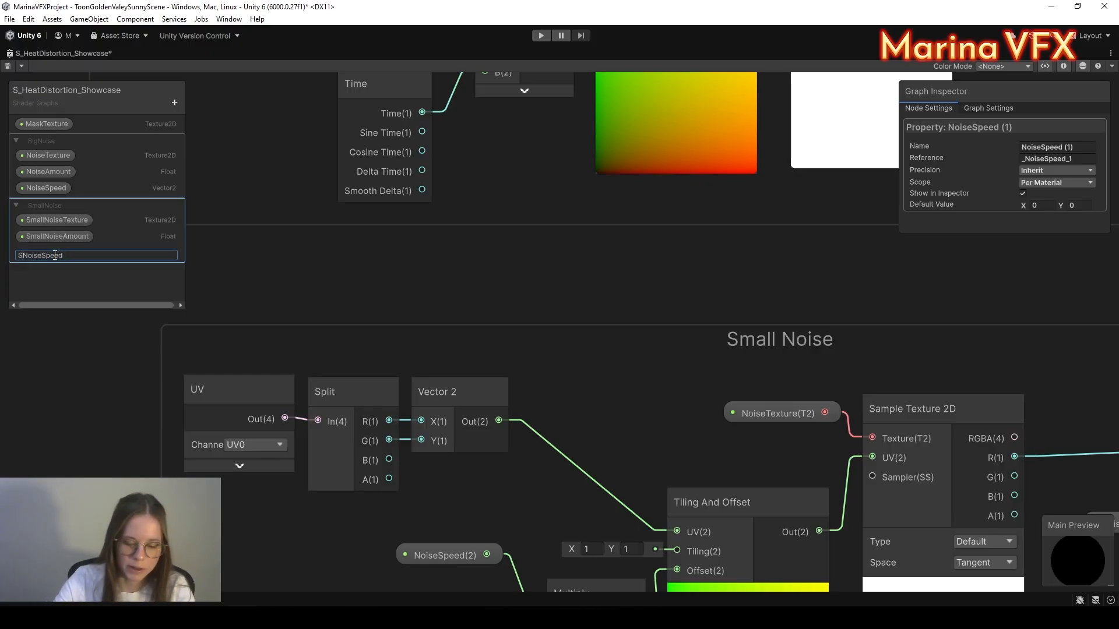
text(mall)
key(Return)
Step: Replace Small Noise's NoiseTexture node with SmallNoiseTexture wired to the sampler's texture input
key(a)
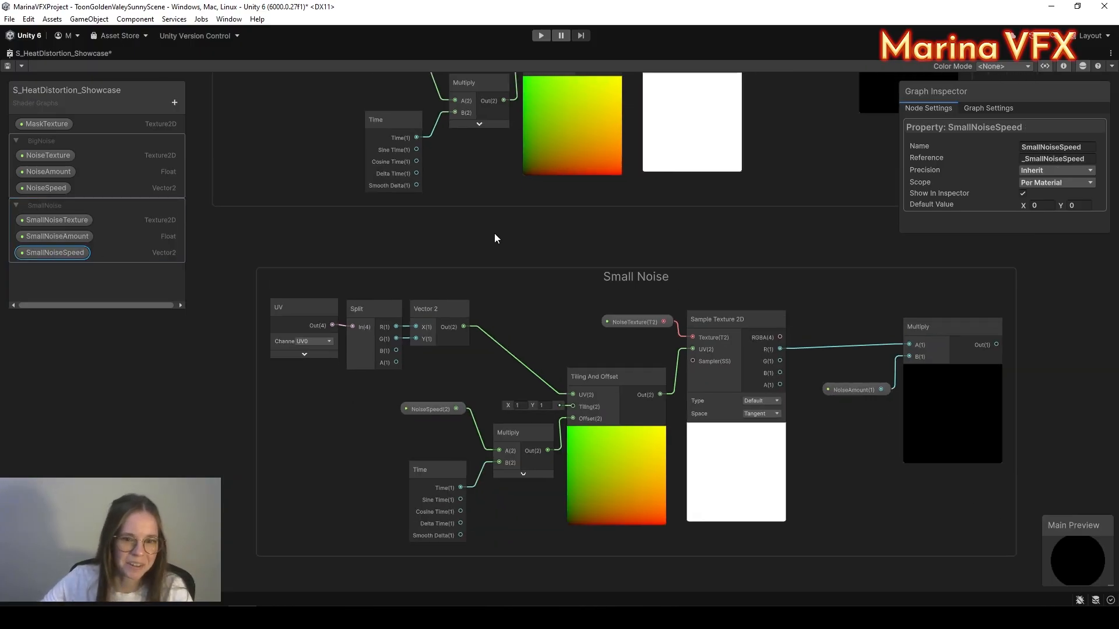
scroll(581, 329, up, 5)
click(569, 316)
key(Delete)
drag(55, 220, 496, 267)
drag(597, 280, 721, 336)
middle_drag(515, 358, 673, 274)
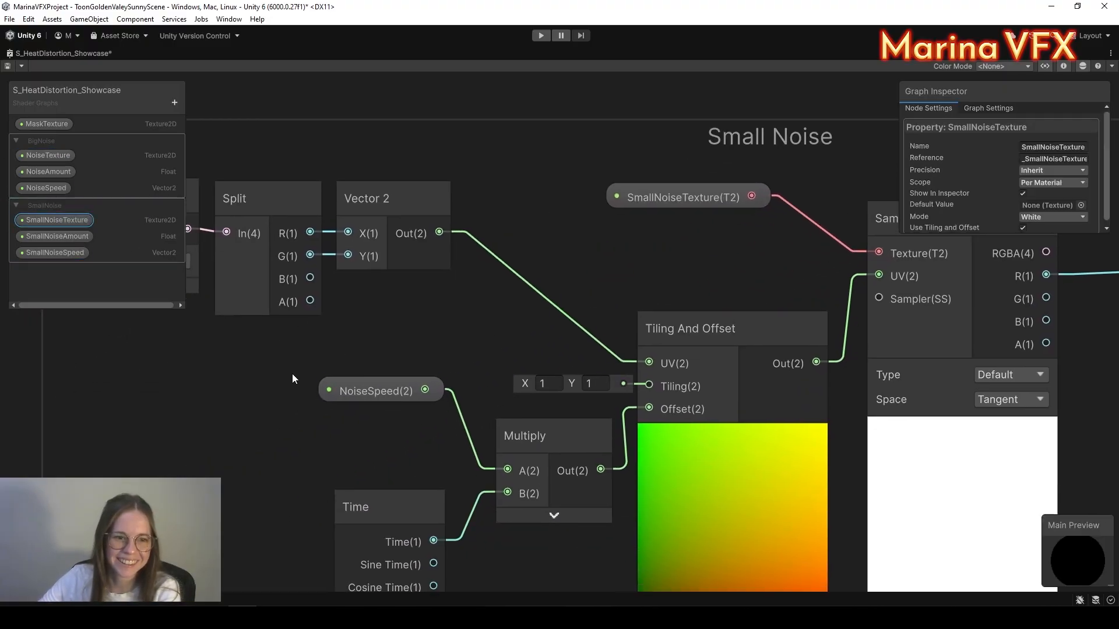
Step: Swap the old NoiseSpeed node for SmallNoiseSpeed feeding the Multiply A input
click(365, 385)
key(Delete)
drag(53, 252, 508, 469)
drag(360, 380, 356, 415)
middle_drag(441, 367, 242, 390)
scroll(242, 390, down, 1)
drag(460, 244, 455, 257)
middle_drag(855, 471, 606, 420)
scroll(624, 376, up, 1)
Step: Replace the old NoiseAmount node with SmallNoiseAmount wired into the Multiply's B input
click(629, 332)
key(Delete)
drag(47, 250, 578, 317)
click(63, 247)
drag(684, 335, 726, 262)
drag(636, 332, 630, 297)
scroll(606, 429, down, 6)
middle_drag(605, 431, 462, 519)
click(616, 334)
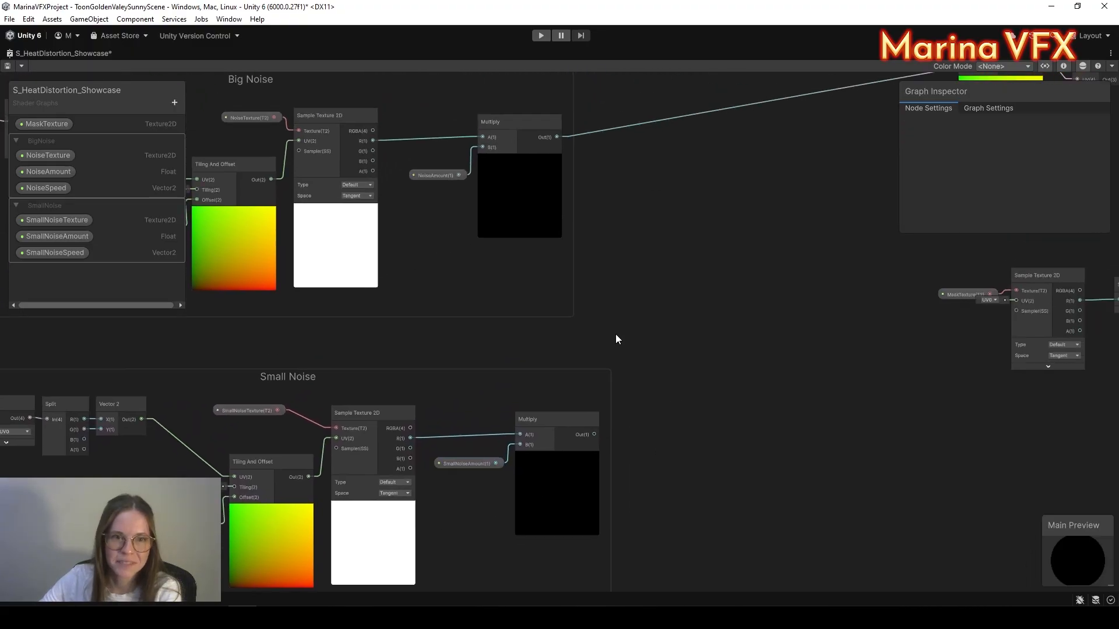
middle_drag(711, 336, 761, 366)
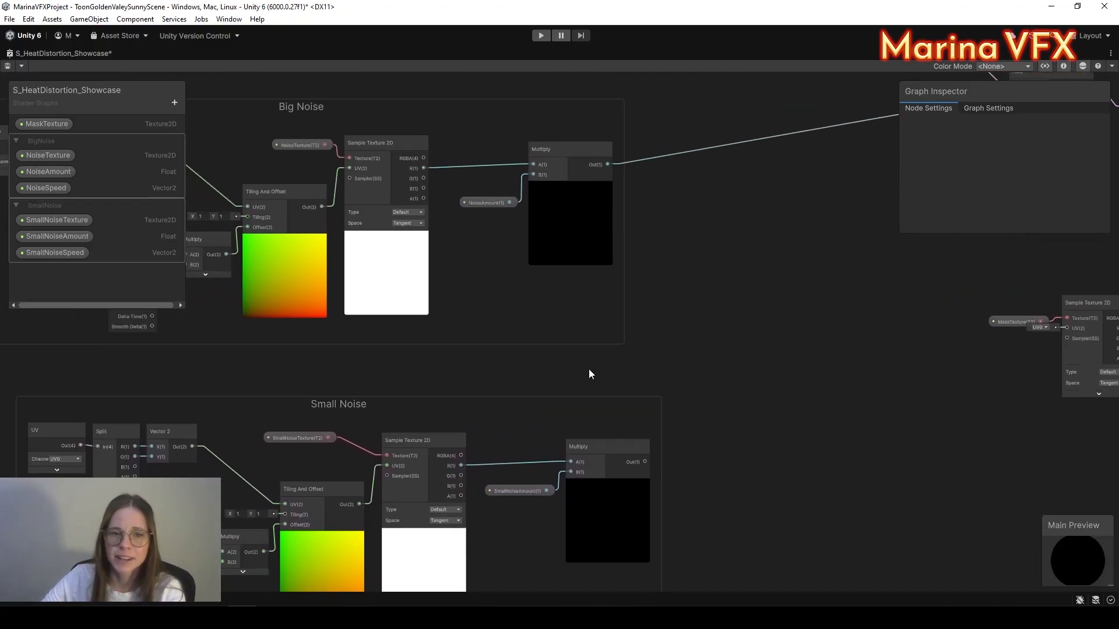
middle_drag(589, 370, 728, 359)
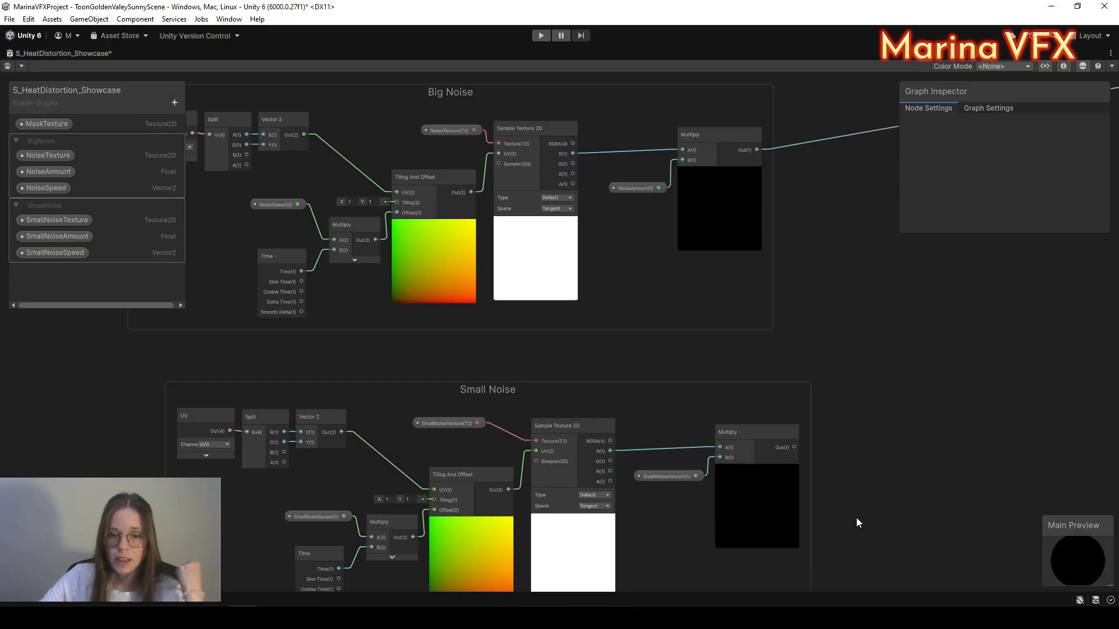
middle_drag(868, 504, 854, 463)
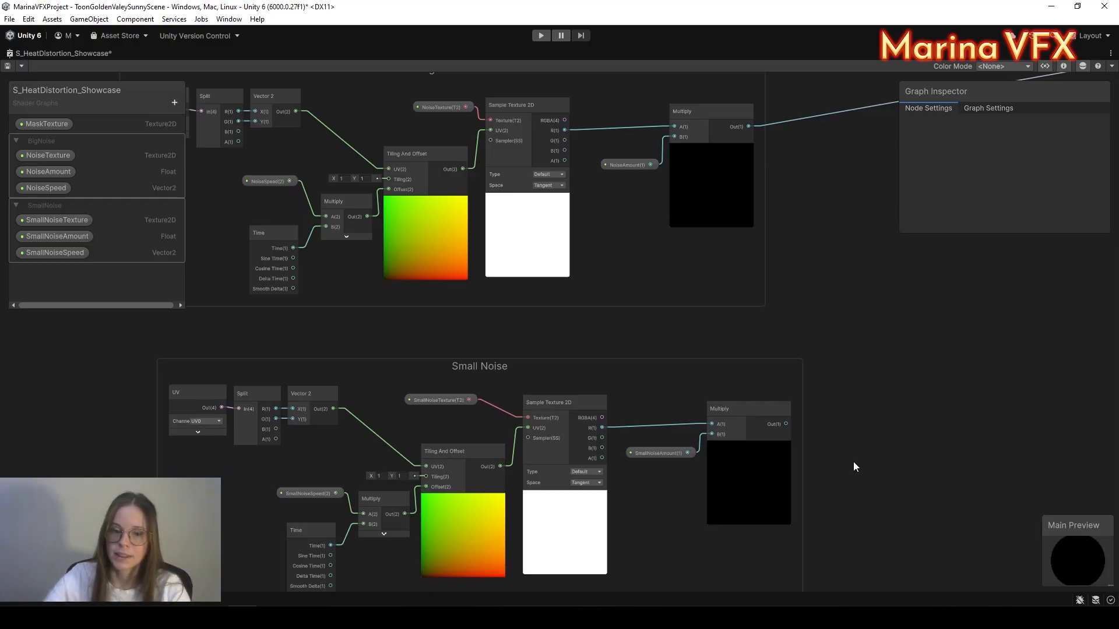
Step: Add a new Add node and delete the old Multiply-to-Add connection
middle_drag(861, 194, 708, 255)
scroll(708, 255, down, 1)
key(space)
text(add)
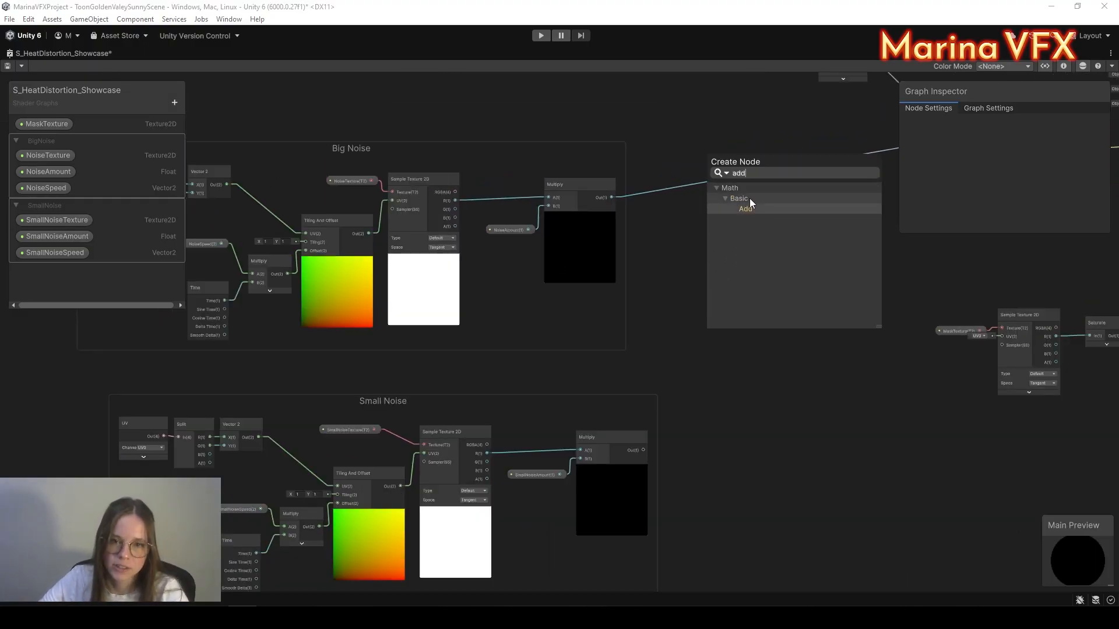
click(749, 198)
drag(643, 457, 711, 297)
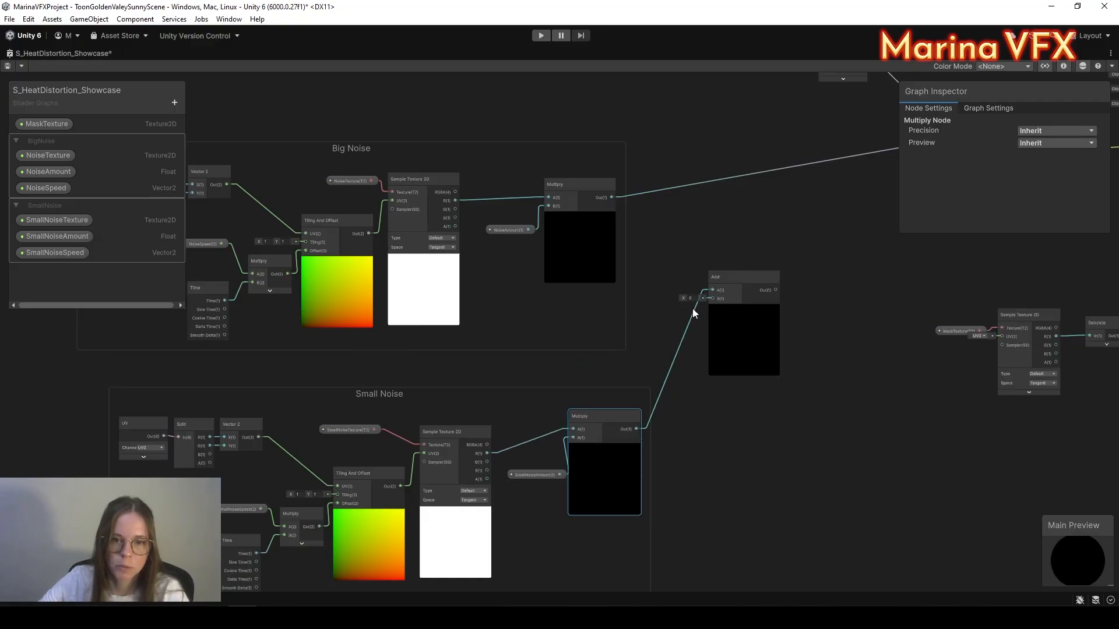
scroll(693, 310, up, 2)
middle_drag(681, 290, 673, 359)
drag(647, 377, 666, 449)
key(Delete)
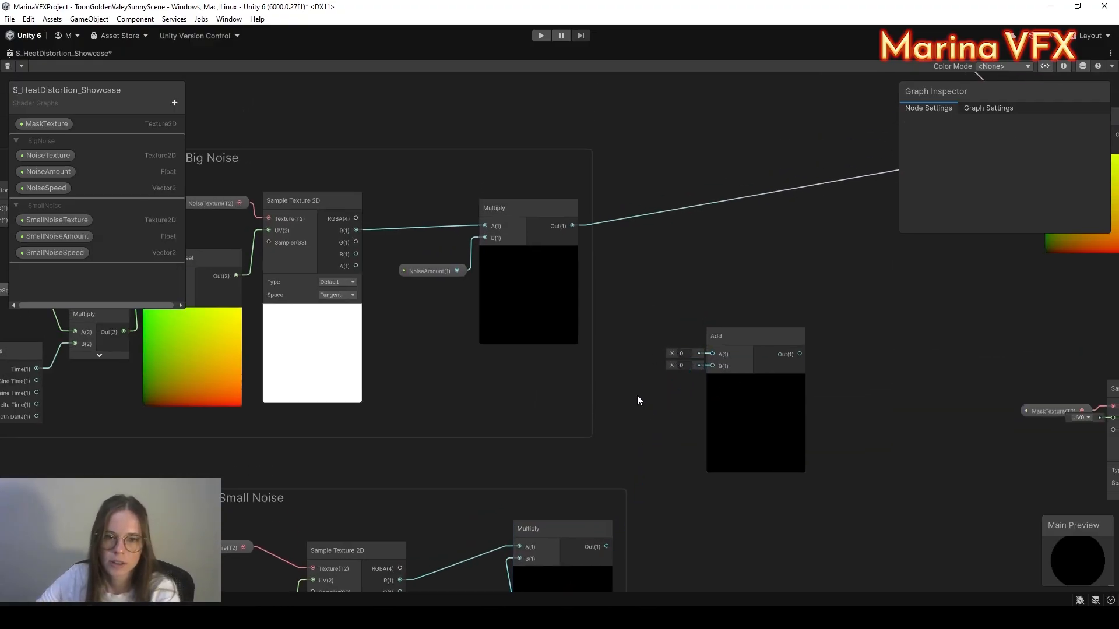
Step: Wire both noise Multiply outputs into the new Add and feed it into the main Add's B input
drag(573, 226, 712, 354)
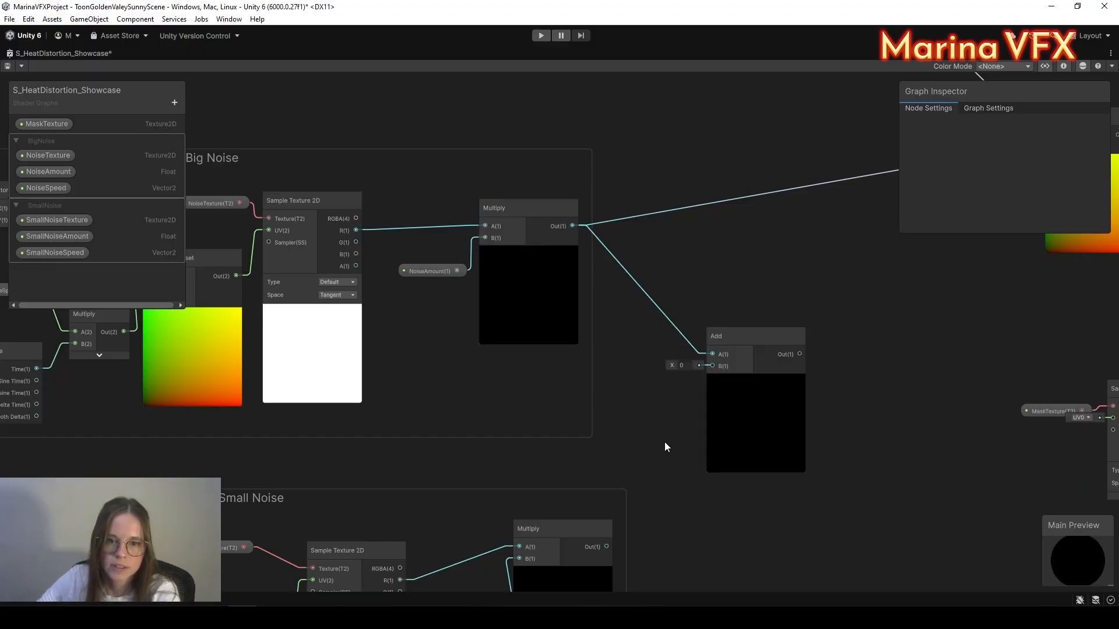
drag(606, 546, 712, 361)
middle_drag(813, 355, 557, 475)
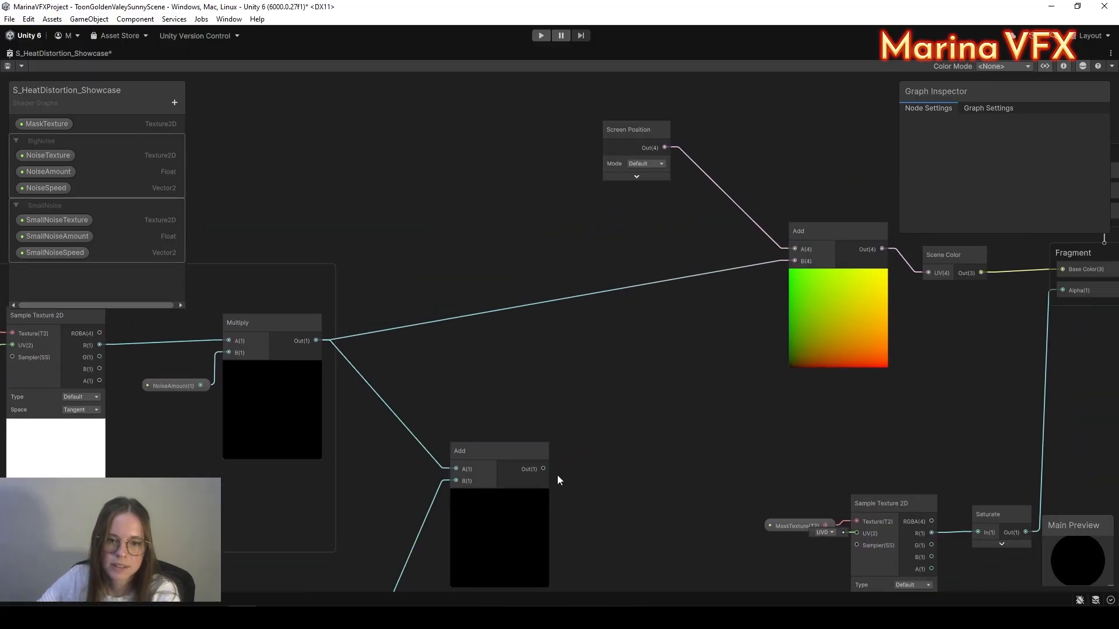
drag(546, 469, 792, 264)
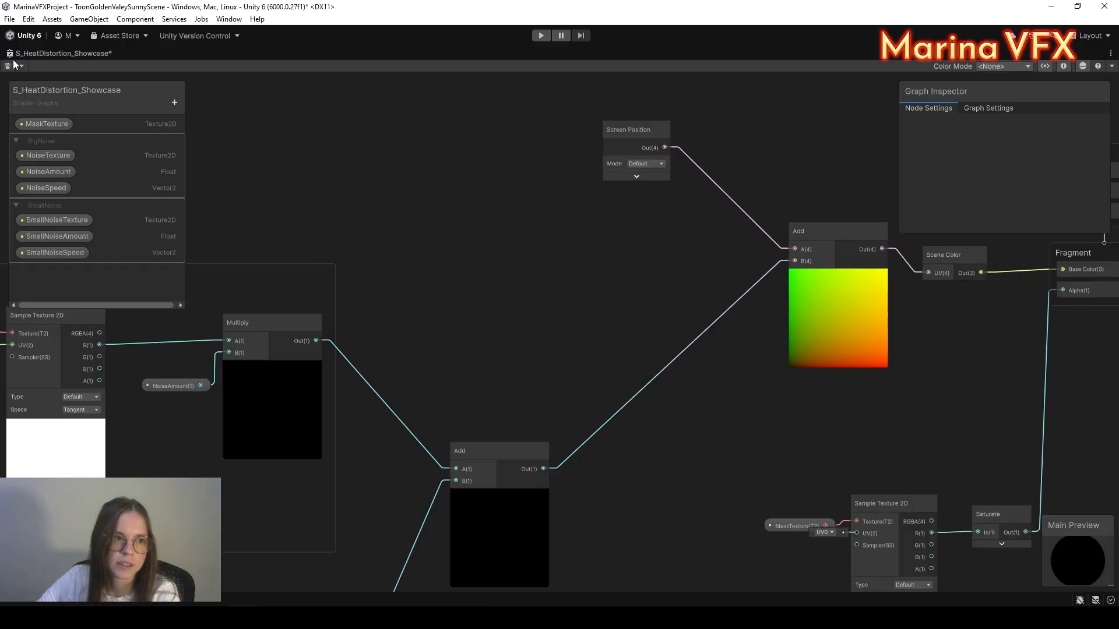
right_click(93, 54)
Step: Restore the full editor layout and show only the selected brazier fire in the Scene view
click(123, 65)
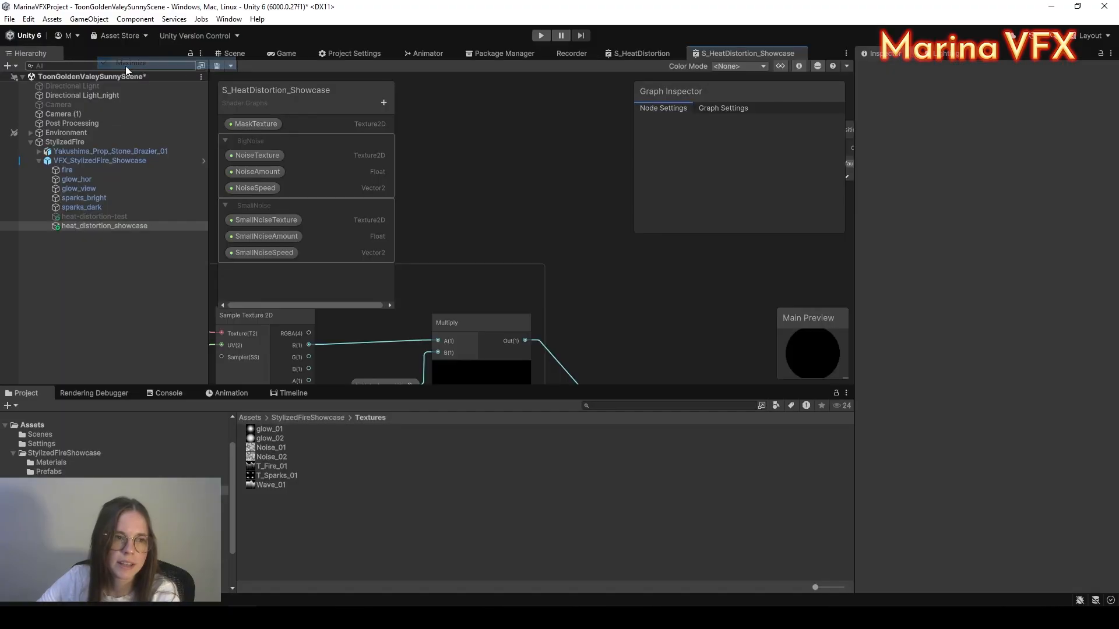
click(232, 53)
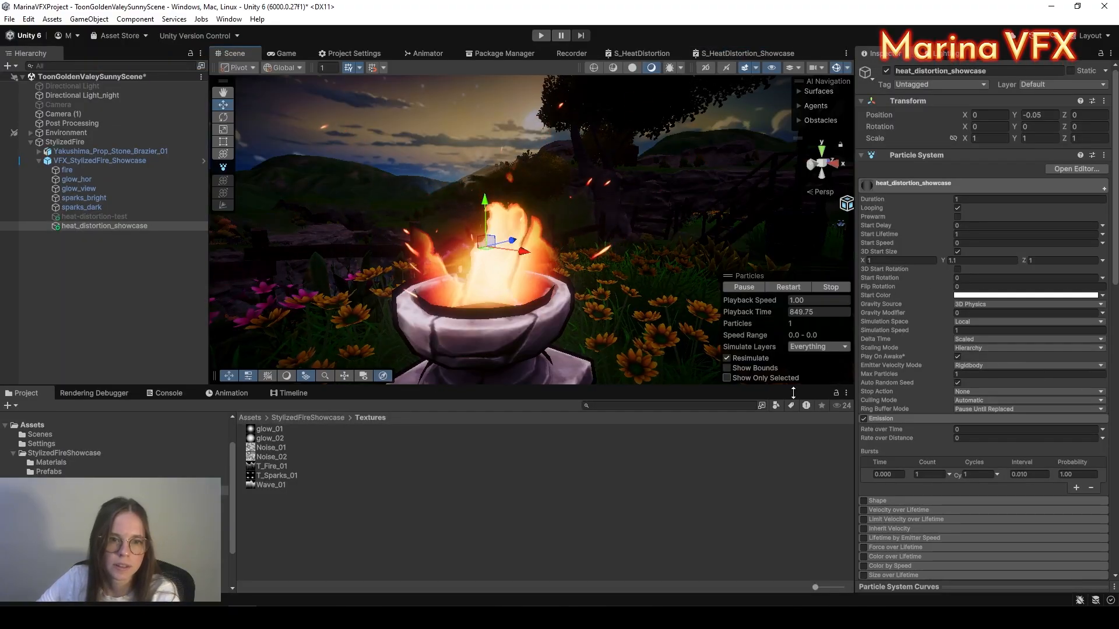
click(727, 378)
scroll(995, 398, down, 10)
scroll(993, 391, down, 15)
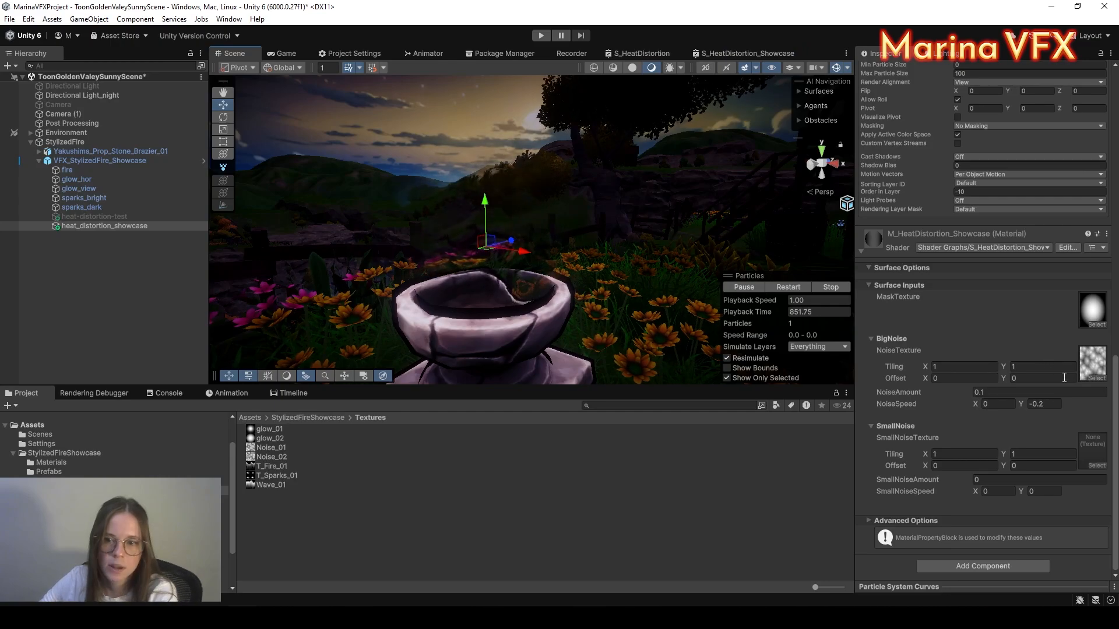
Step: Assign Noise_02 to SmallNoiseTexture; set SmallNoiseAmount 0.2, NoiseAmount 0.1, SmallNoiseSpeed Y -0.5
click(1095, 373)
click(1107, 364)
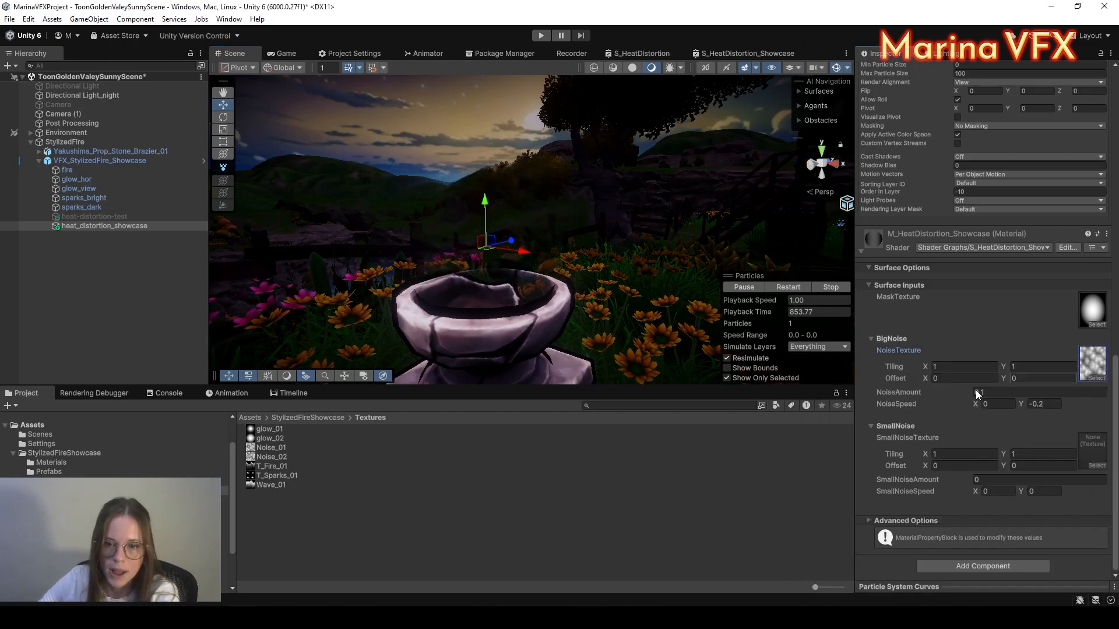
drag(277, 458, 1093, 450)
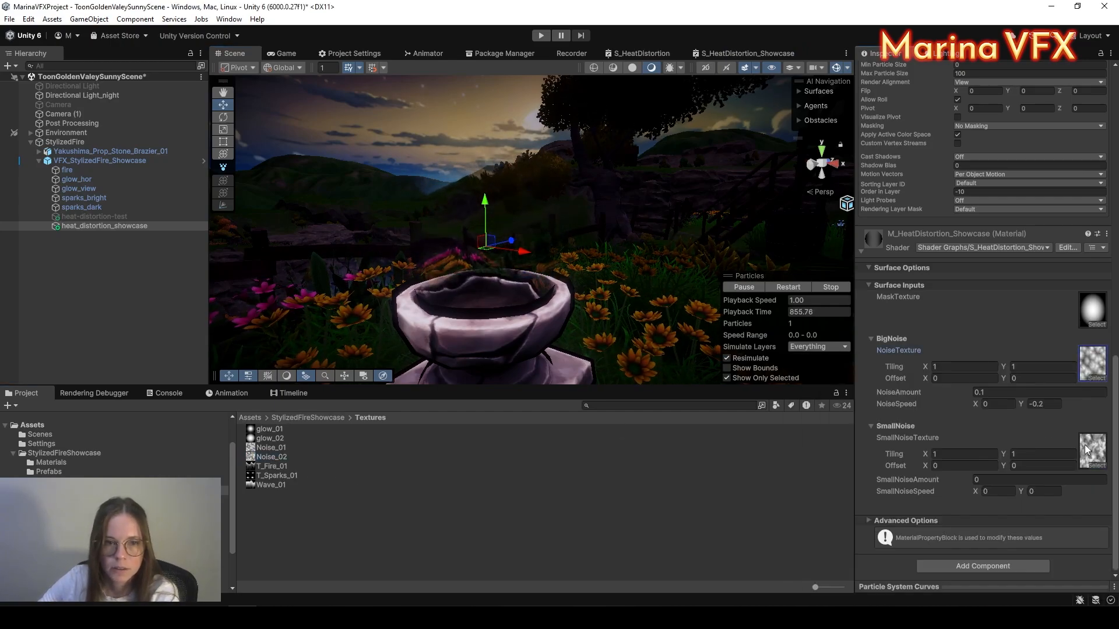
click(1014, 480)
text(0.2)
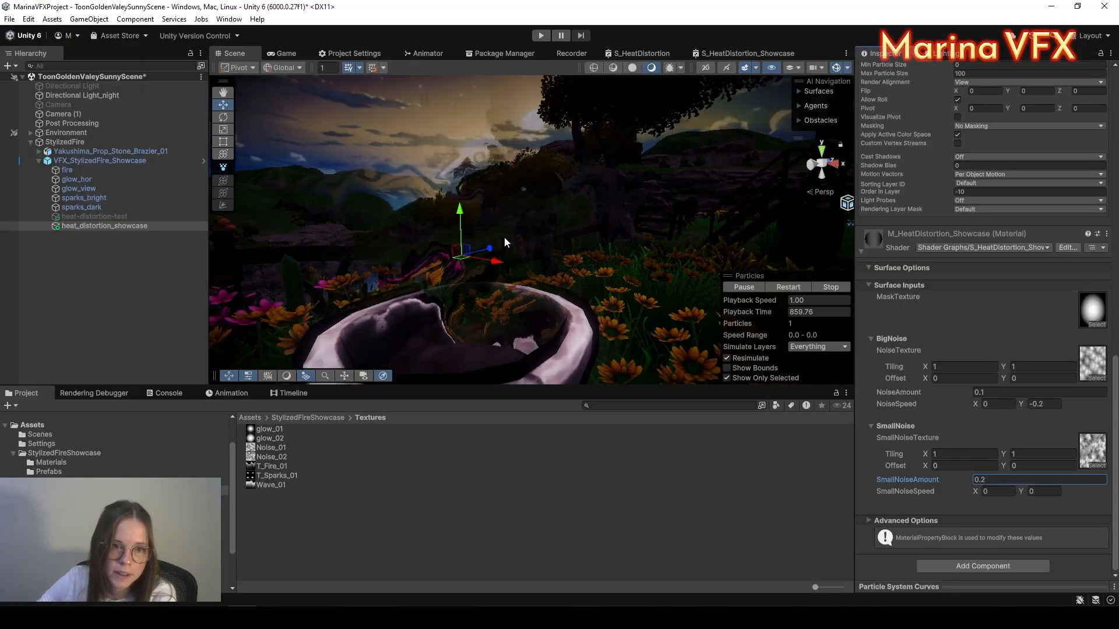
click(998, 392)
text(0)
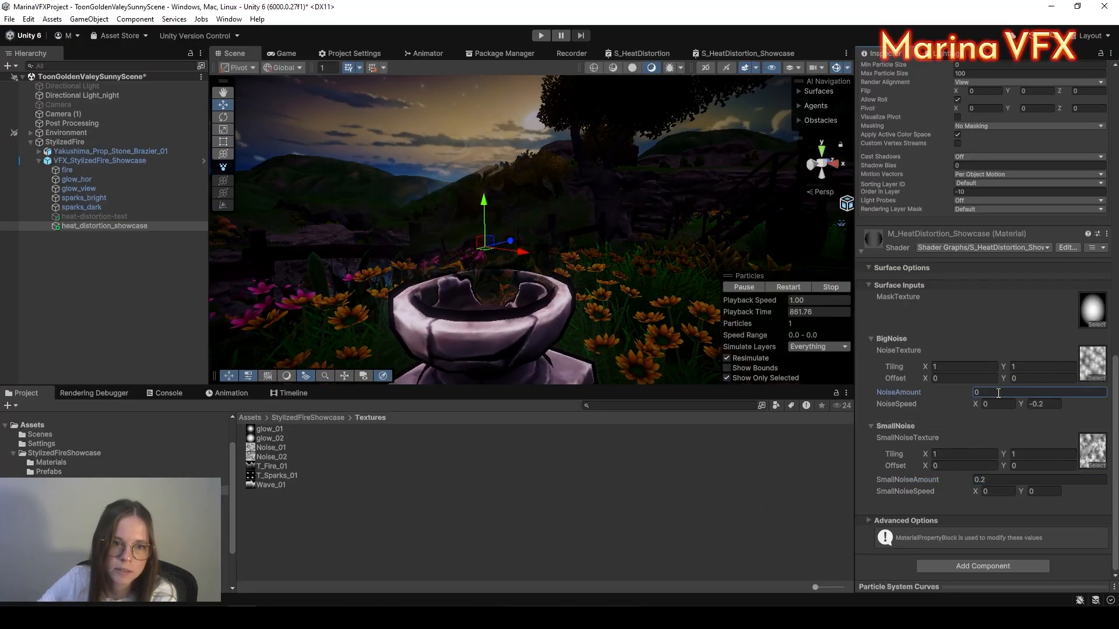
text(.1)
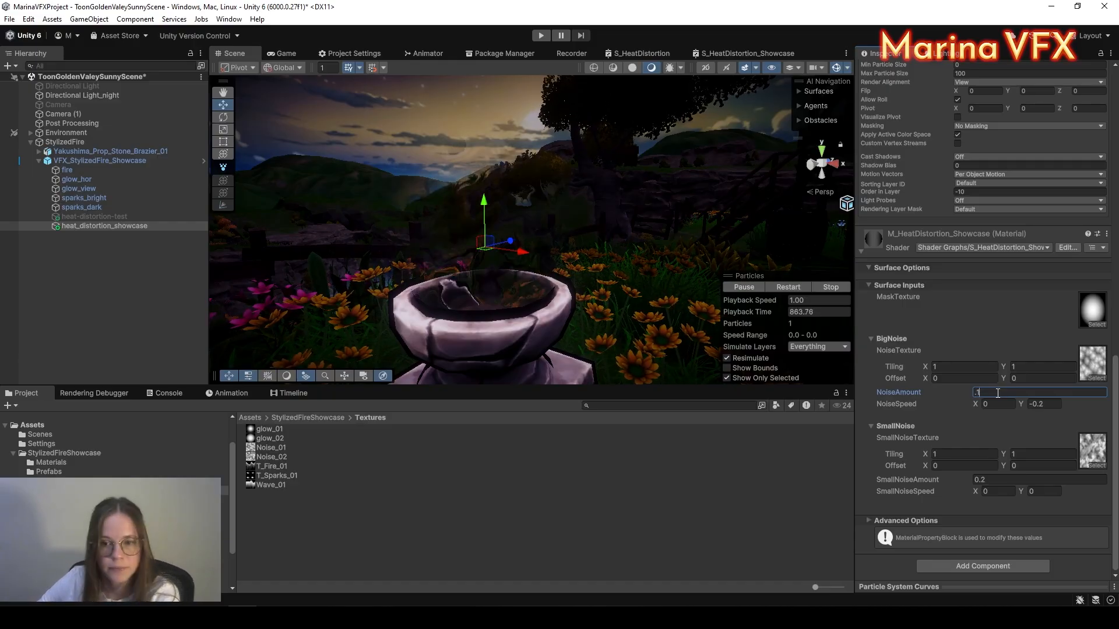
click(1043, 492)
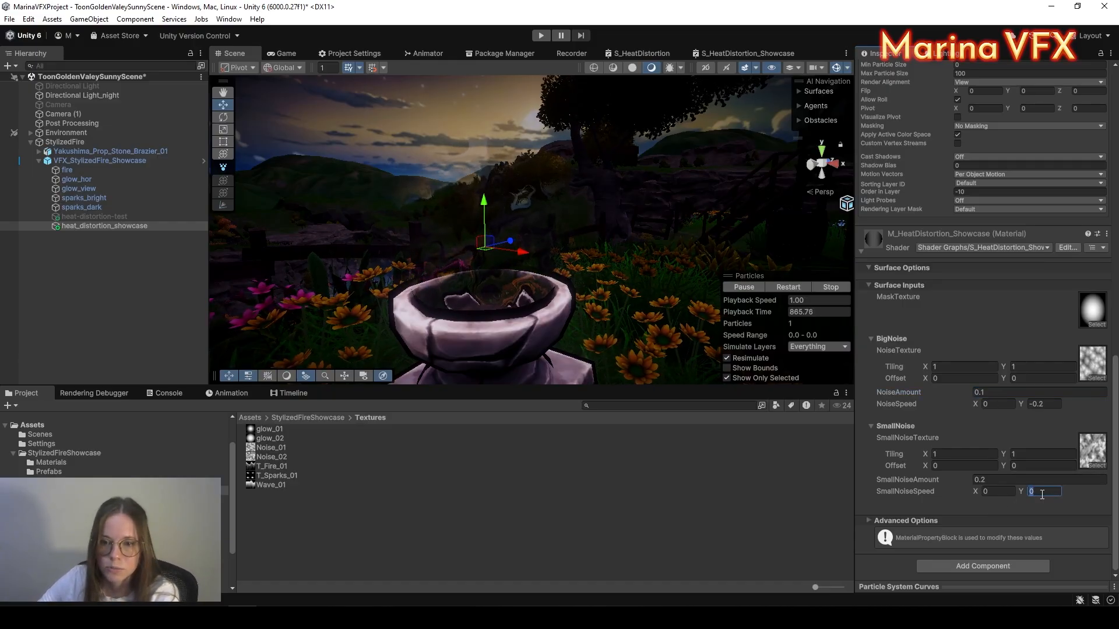
text(-0.5)
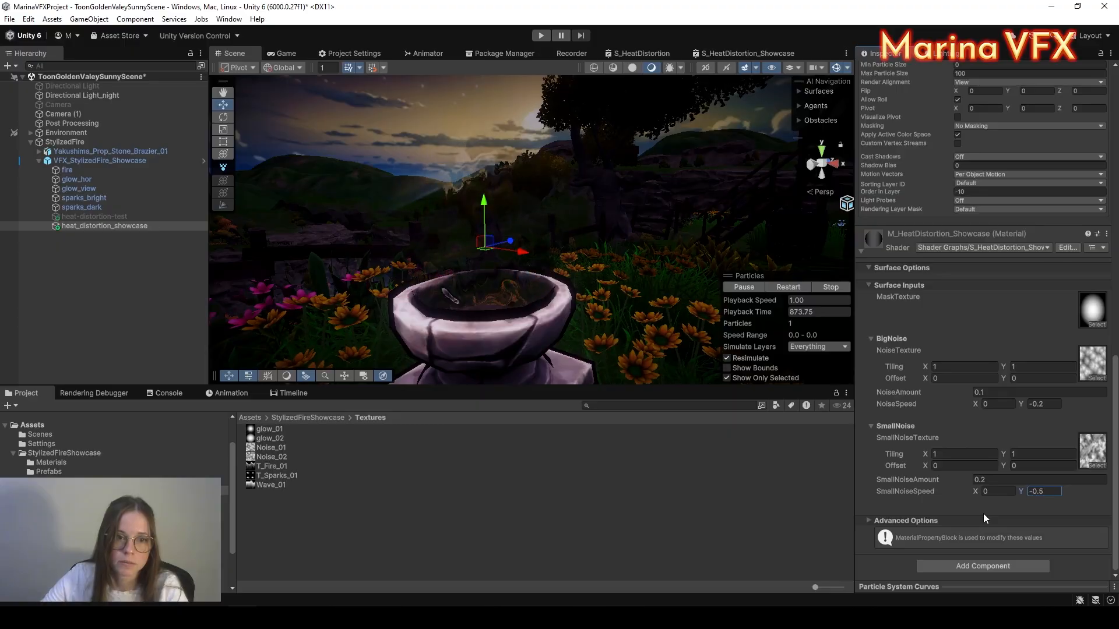
Step: Show all fire particle systems again and orbit the Scene view around the brazier
click(734, 378)
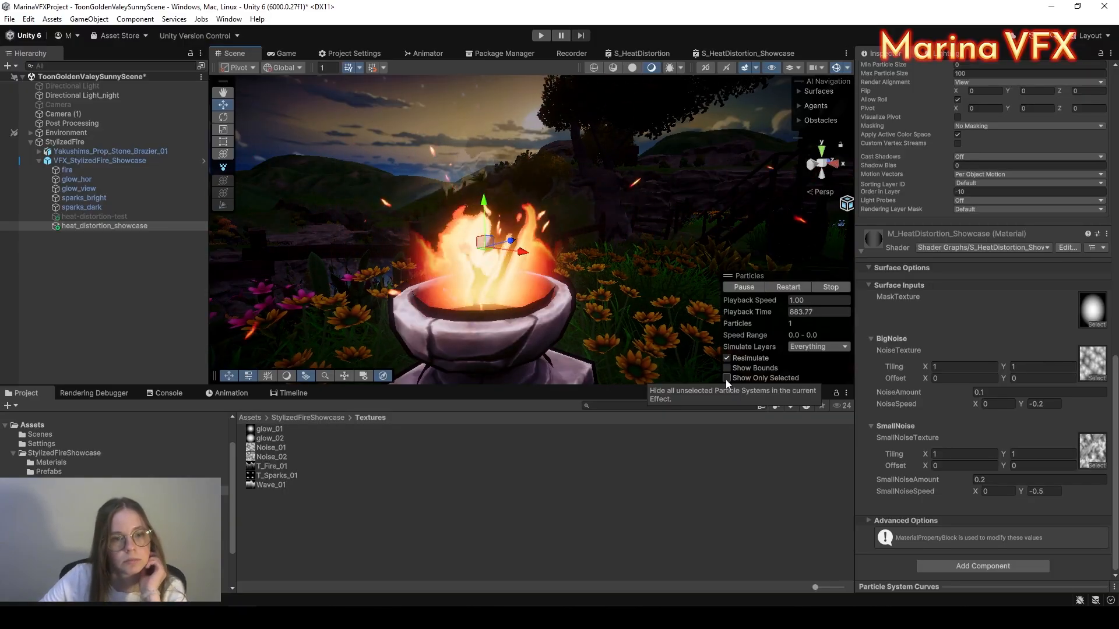
scroll(583, 294, down, 3)
middle_drag(574, 300, 600, 282)
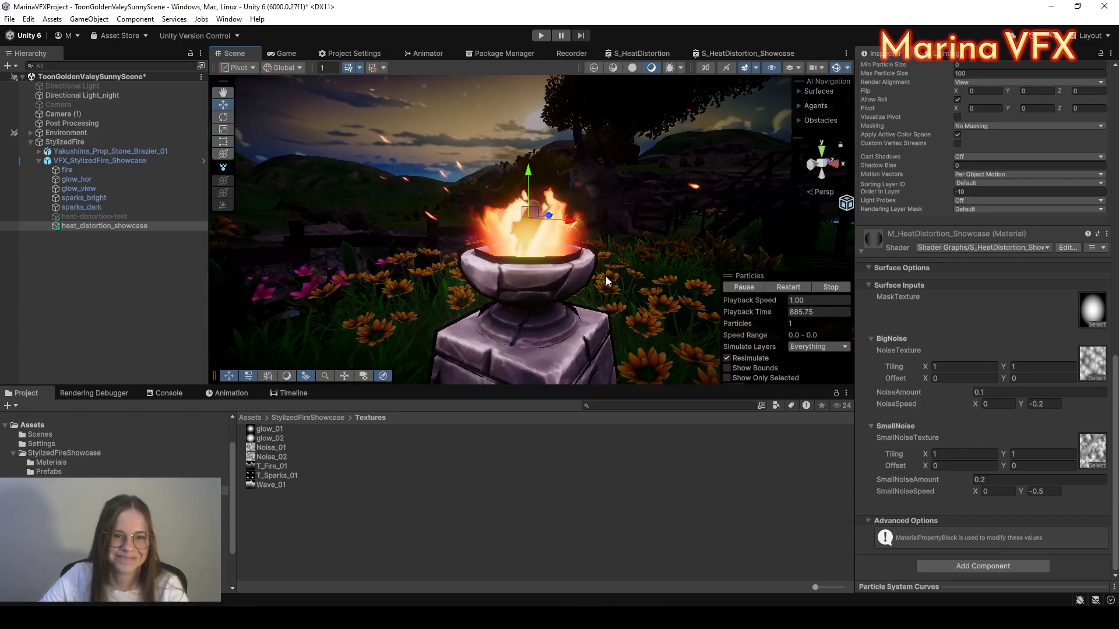
alt+drag(606, 279, 595, 304)
middle_drag(595, 304, 605, 278)
alt+drag(606, 279, 637, 204)
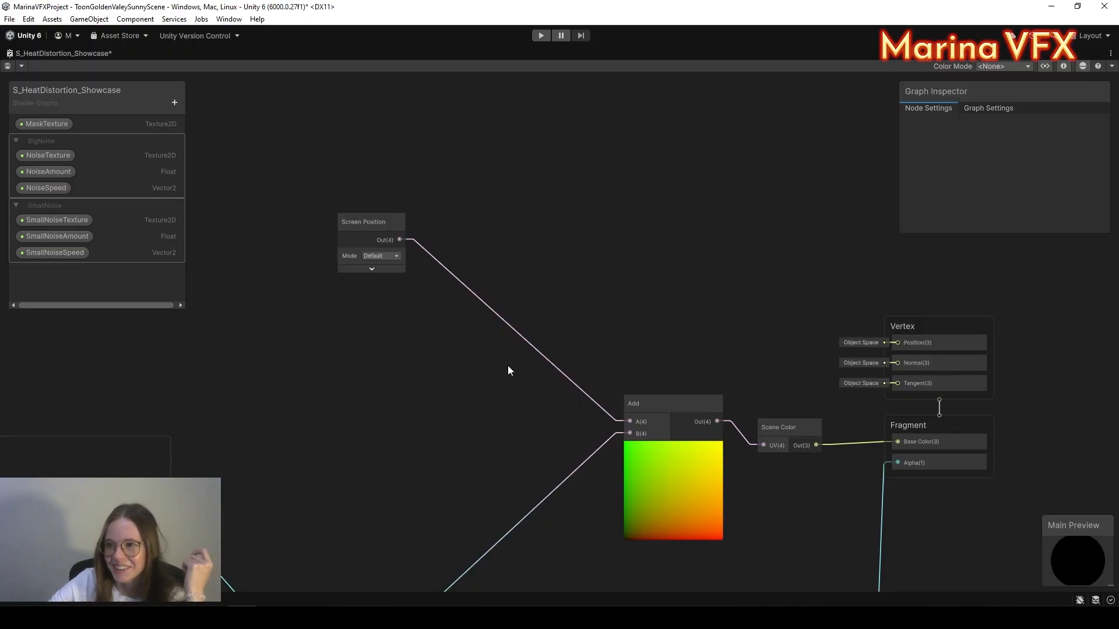
Step: Switch the Screen Position node's mode to Raw and expand its preview
scroll(455, 245, up, 6)
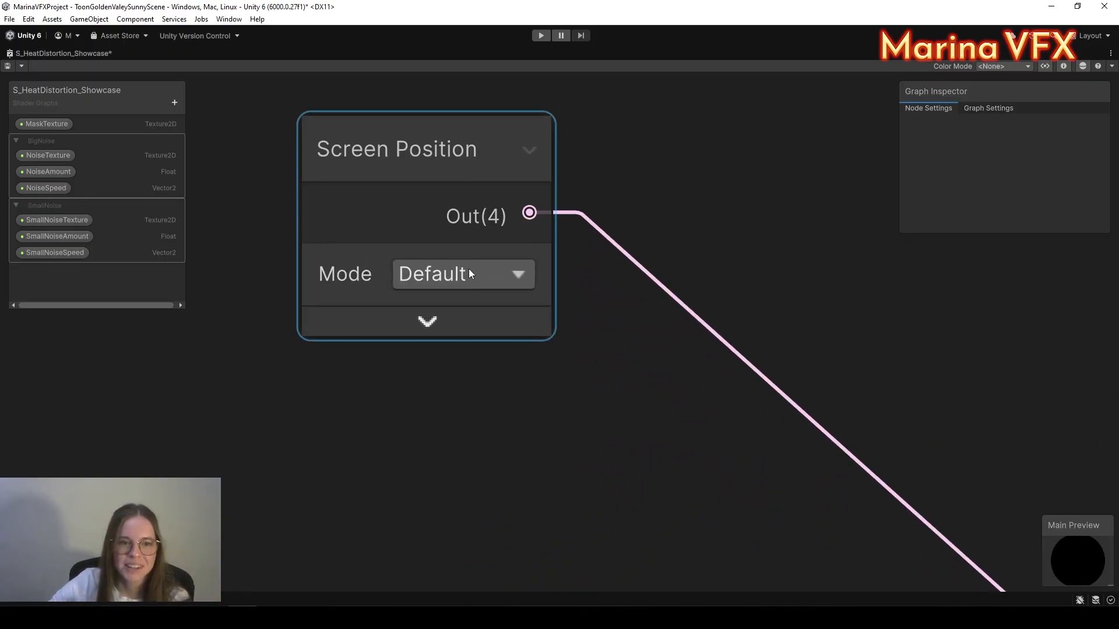
click(468, 269)
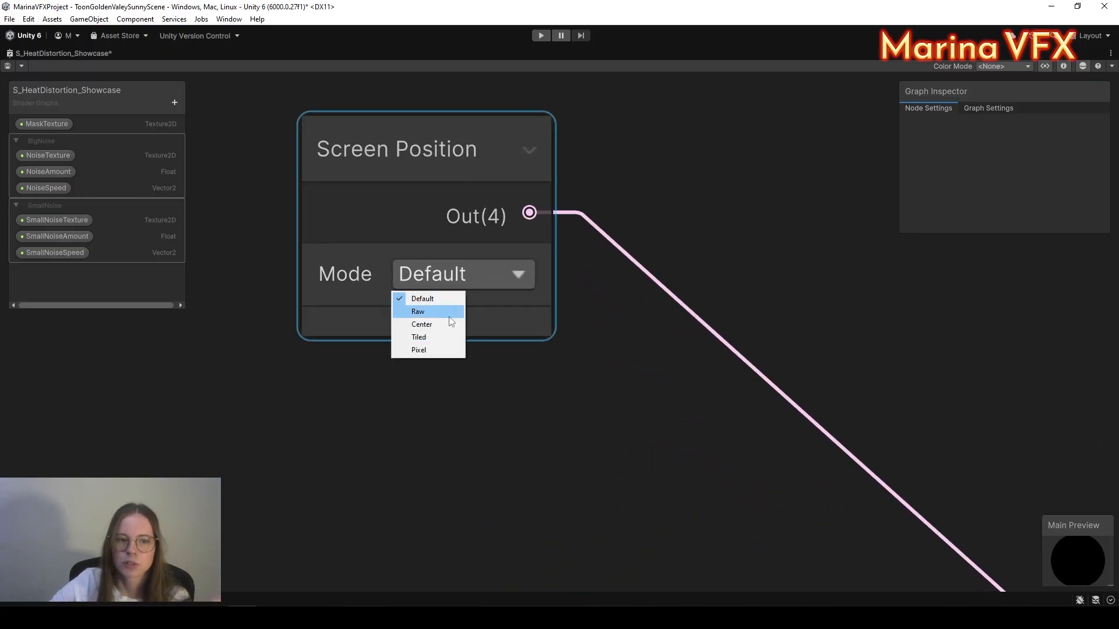
click(619, 435)
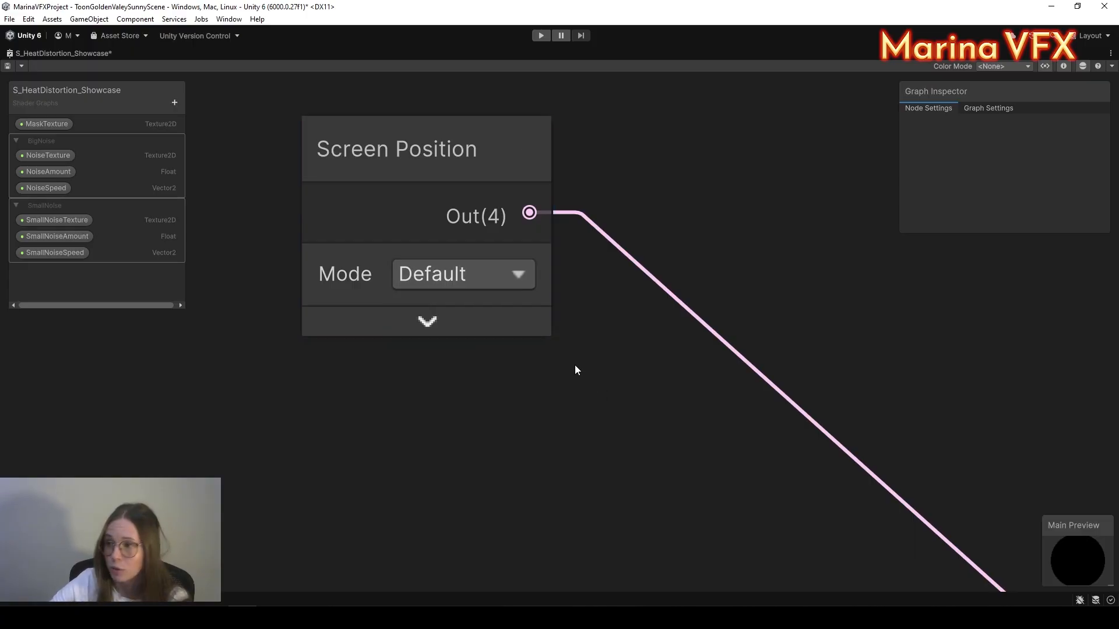
scroll(575, 348, down, 3)
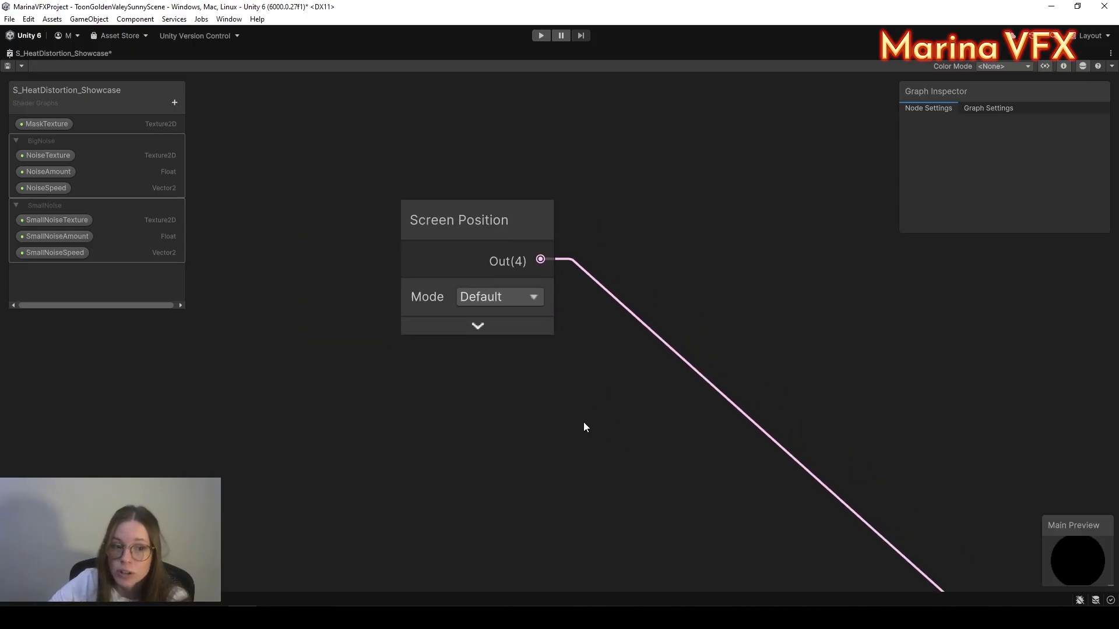
click(510, 321)
click(499, 299)
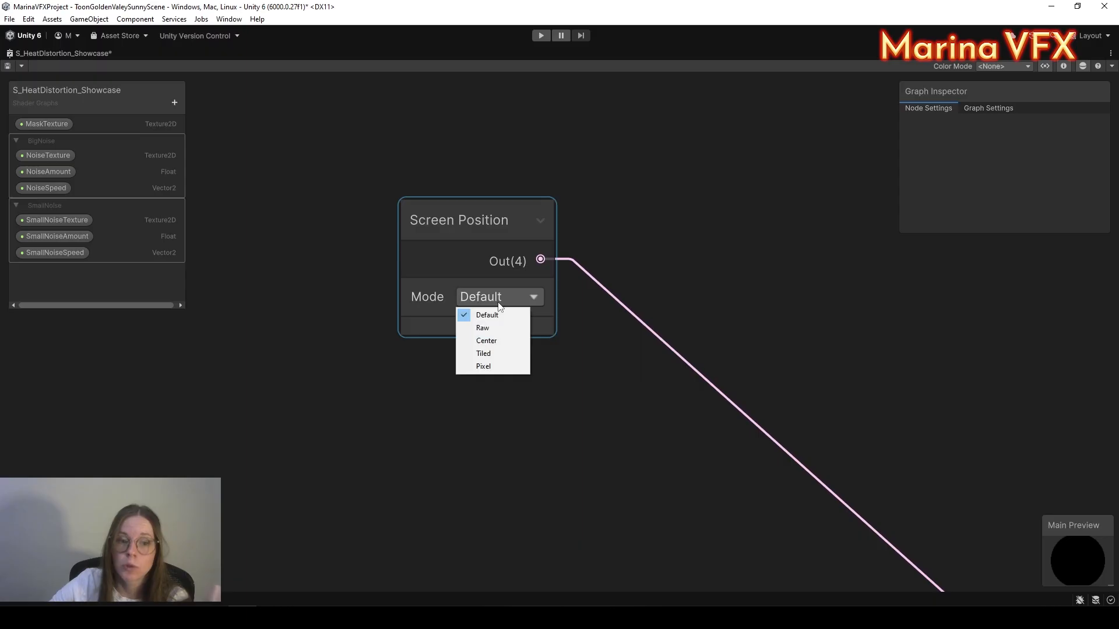
click(493, 329)
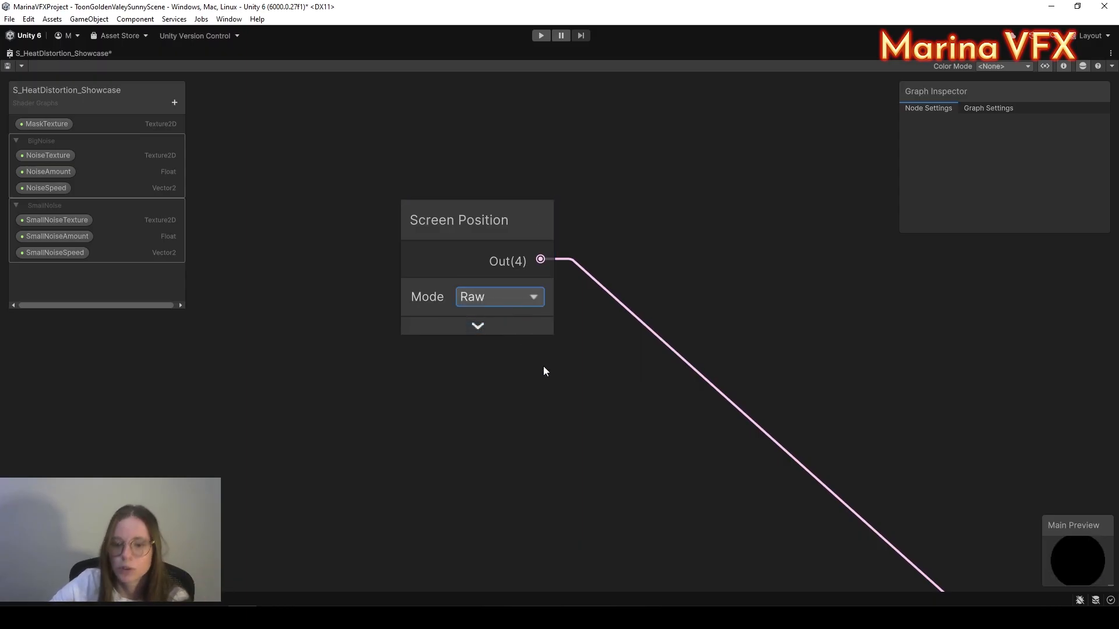
click(494, 325)
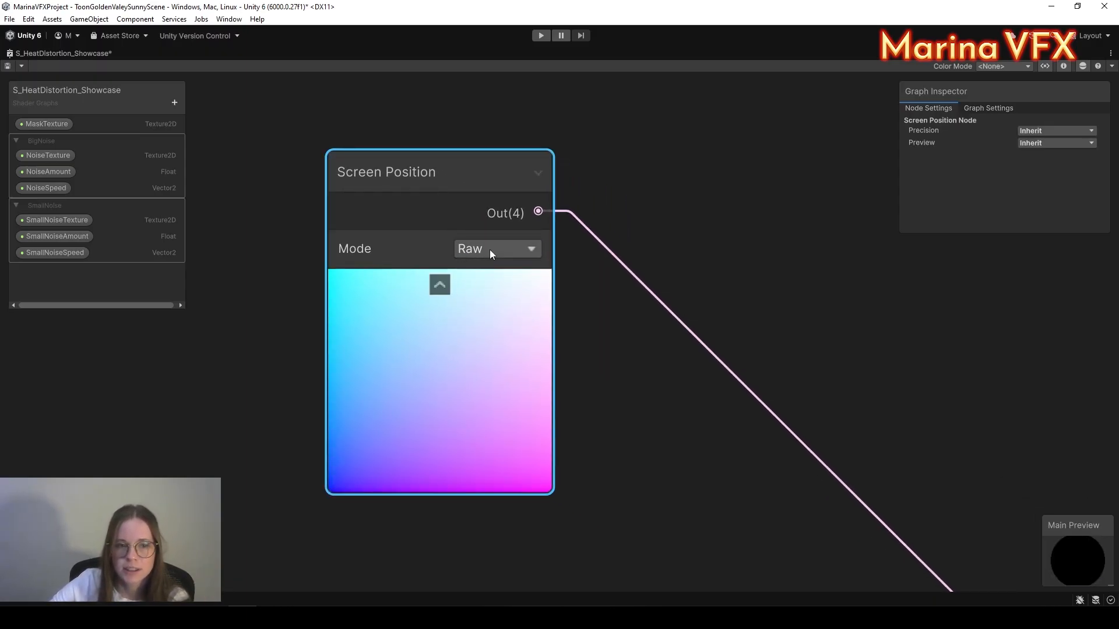
Step: Compare against Default mode, return to Raw, and move the node up-left
click(490, 249)
click(508, 265)
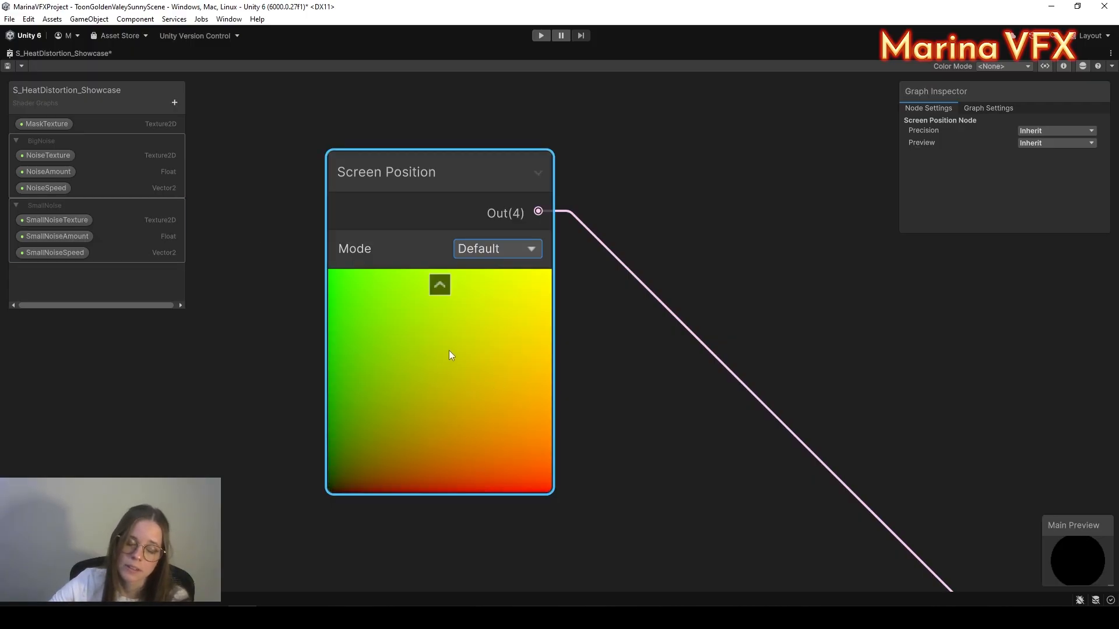
click(472, 254)
click(468, 279)
scroll(522, 471, down, 3)
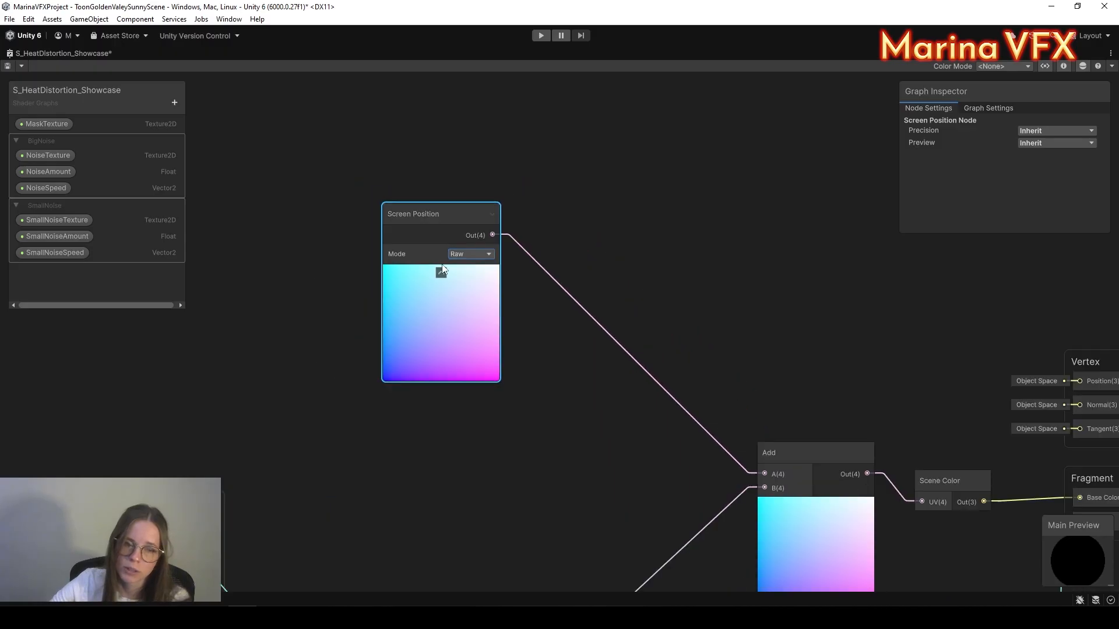
drag(442, 223, 404, 209)
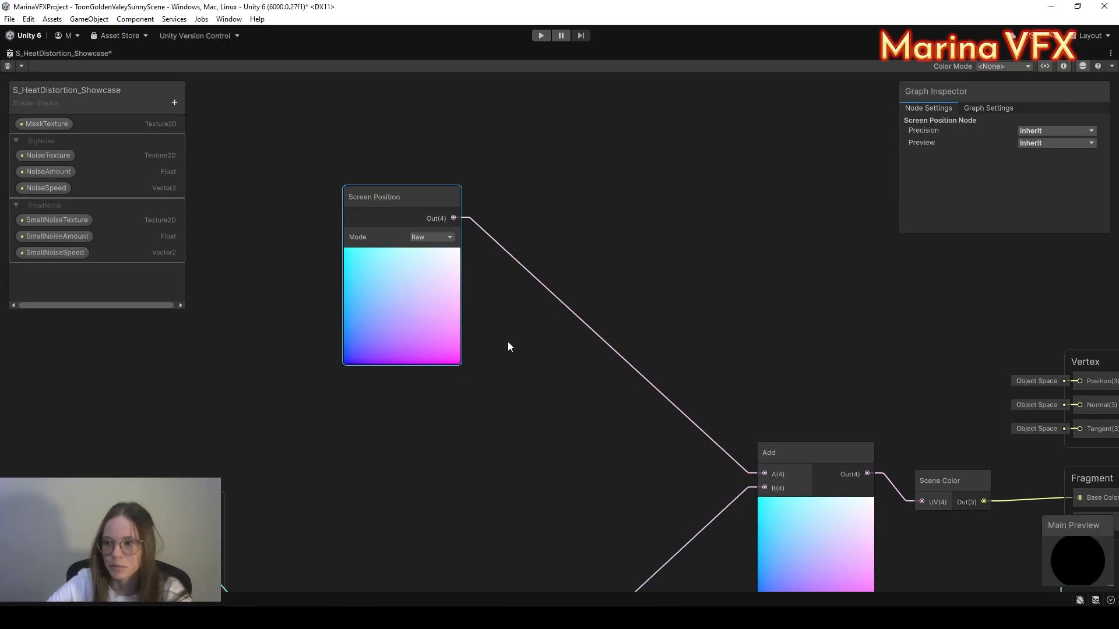
Step: Create a Split node fed by Screen Position's Raw output and place it beside that node
drag(398, 207, 471, 188)
text(split)
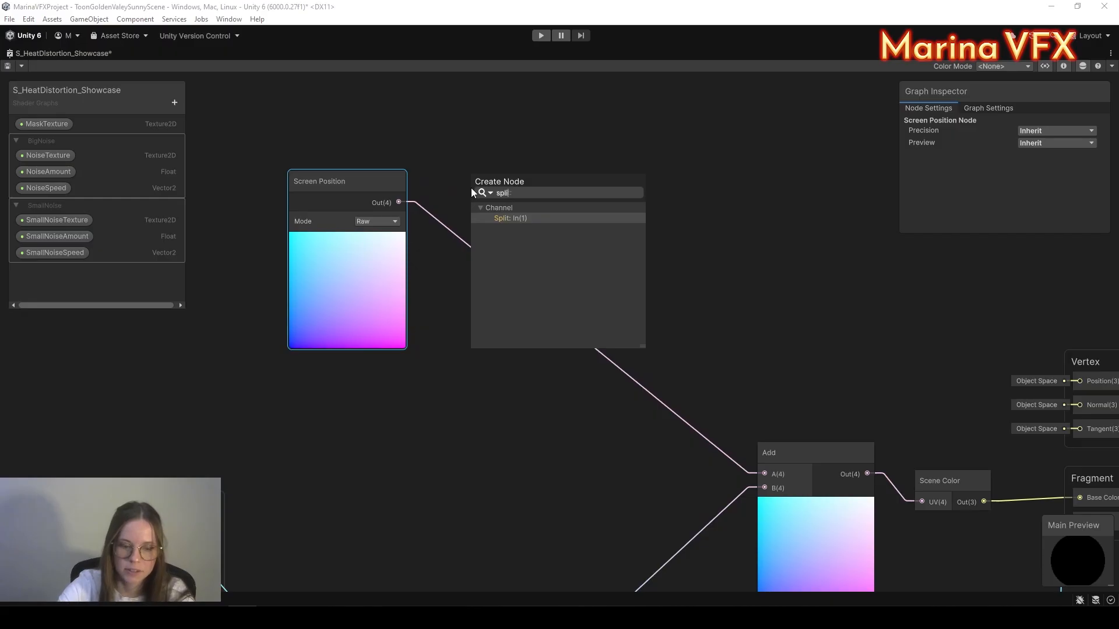
click(507, 219)
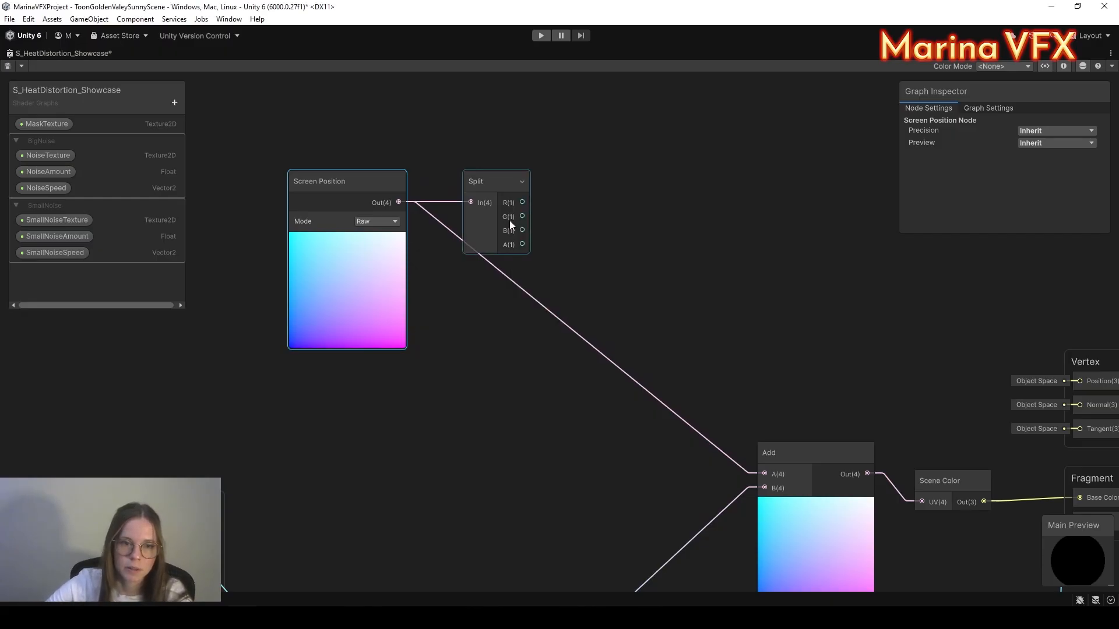
drag(510, 175, 487, 163)
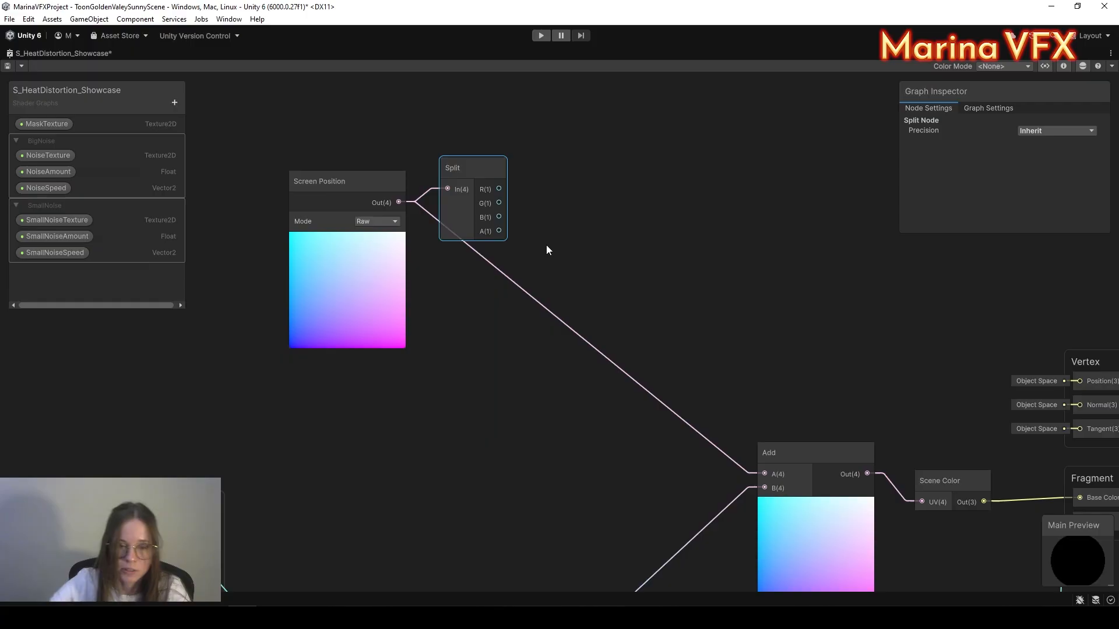
Step: Add a Vector 2 node built from Split's R and G outputs
click(564, 233)
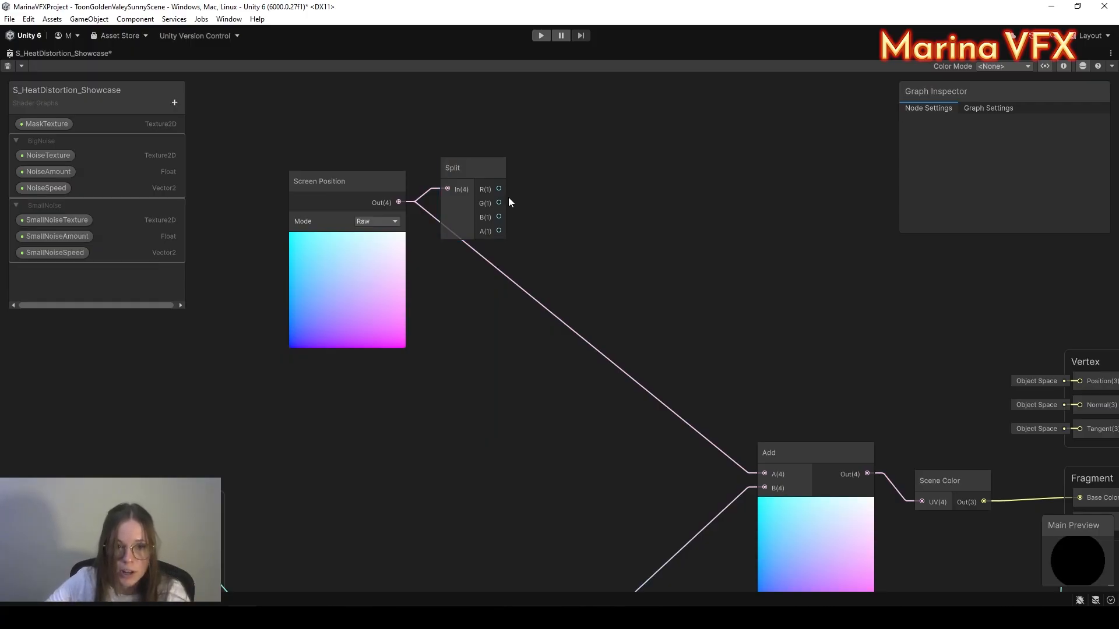
key(space)
text(vect)
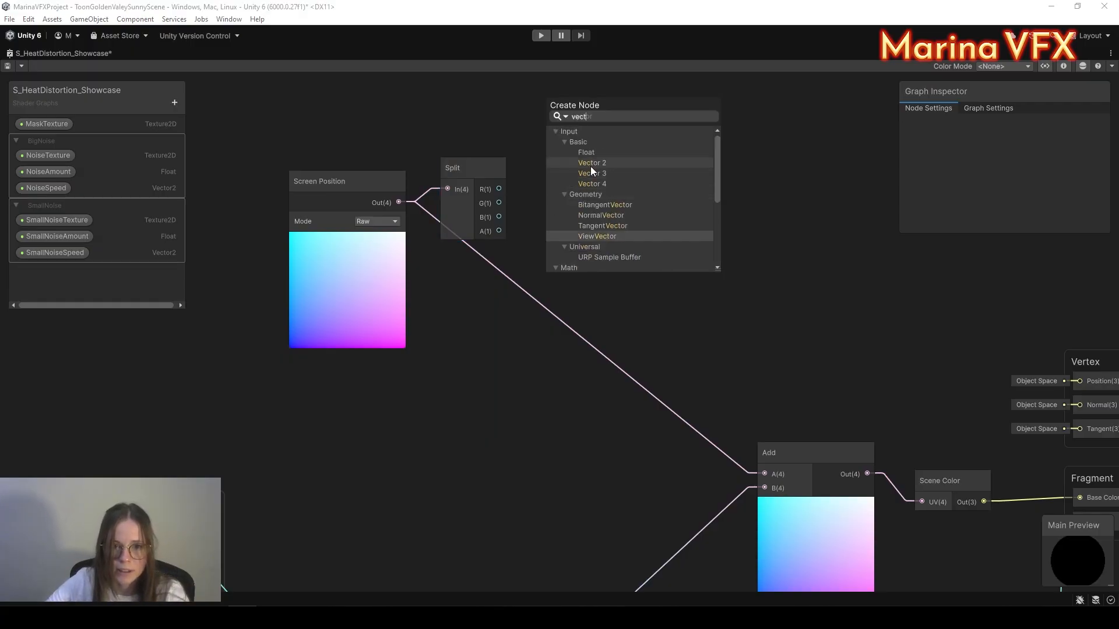
click(592, 163)
drag(499, 189, 555, 246)
drag(498, 202, 557, 170)
click(613, 216)
Step: Divide the Vector 2 by Split A, wire the result into Add A, and save the graph
key(space)
text(d)
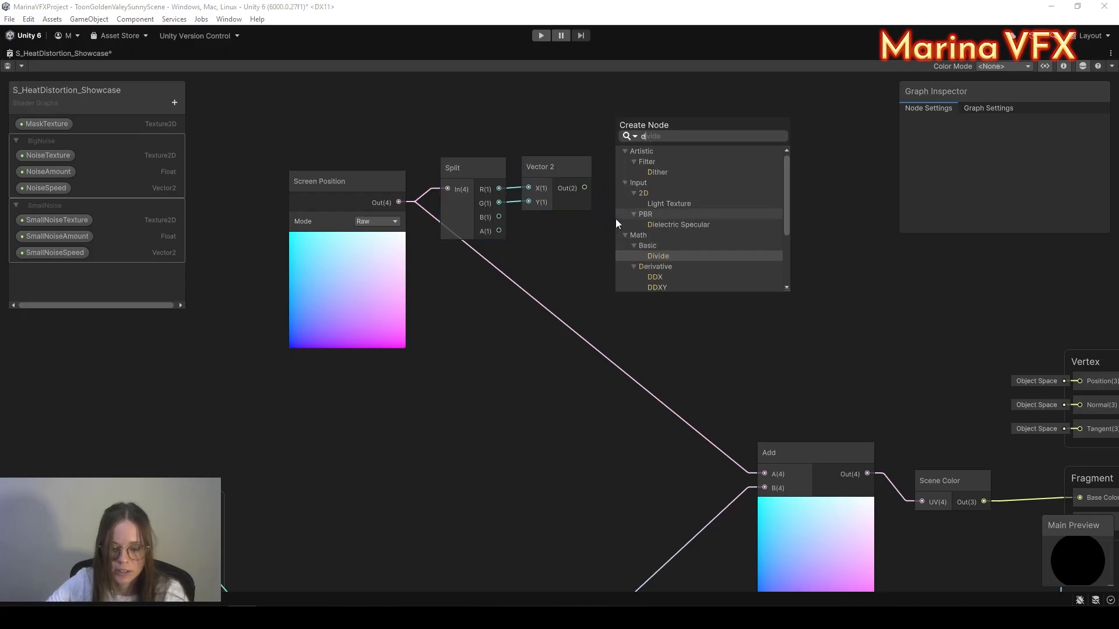
text(iv)
click(656, 207)
drag(584, 187, 623, 266)
drag(499, 230, 625, 280)
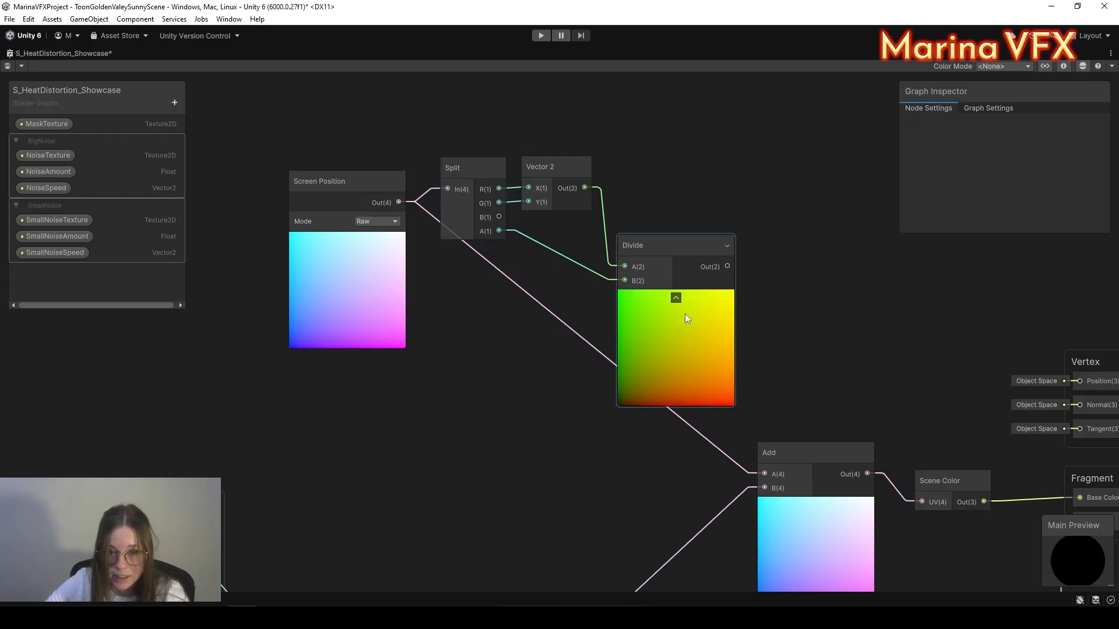
middle_drag(790, 352, 744, 321)
drag(680, 235, 716, 443)
drag(606, 214, 593, 158)
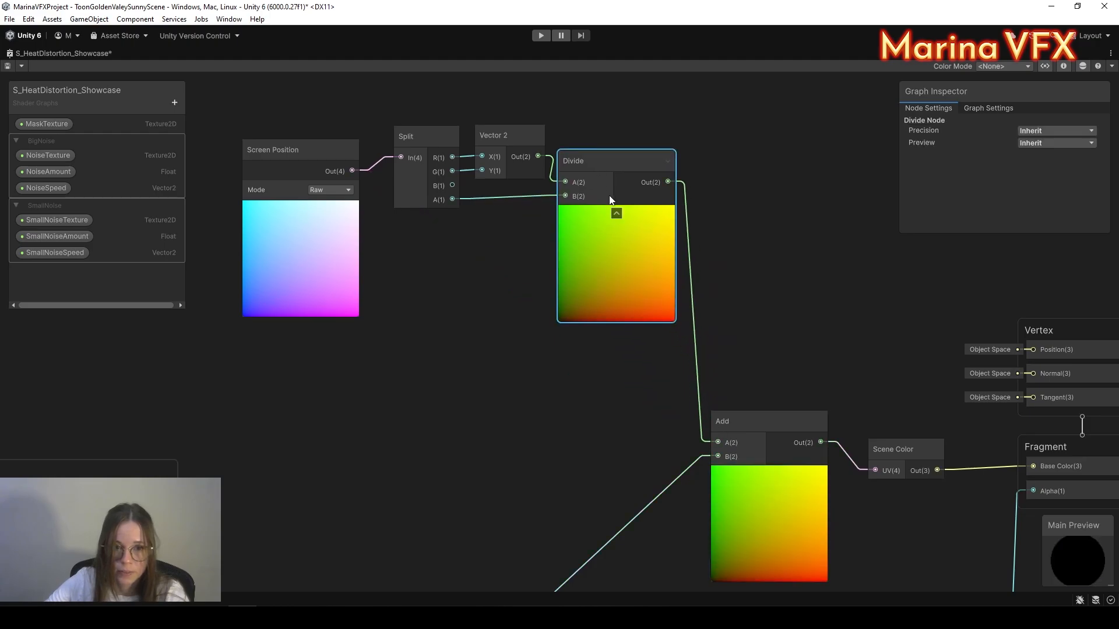
click(8, 66)
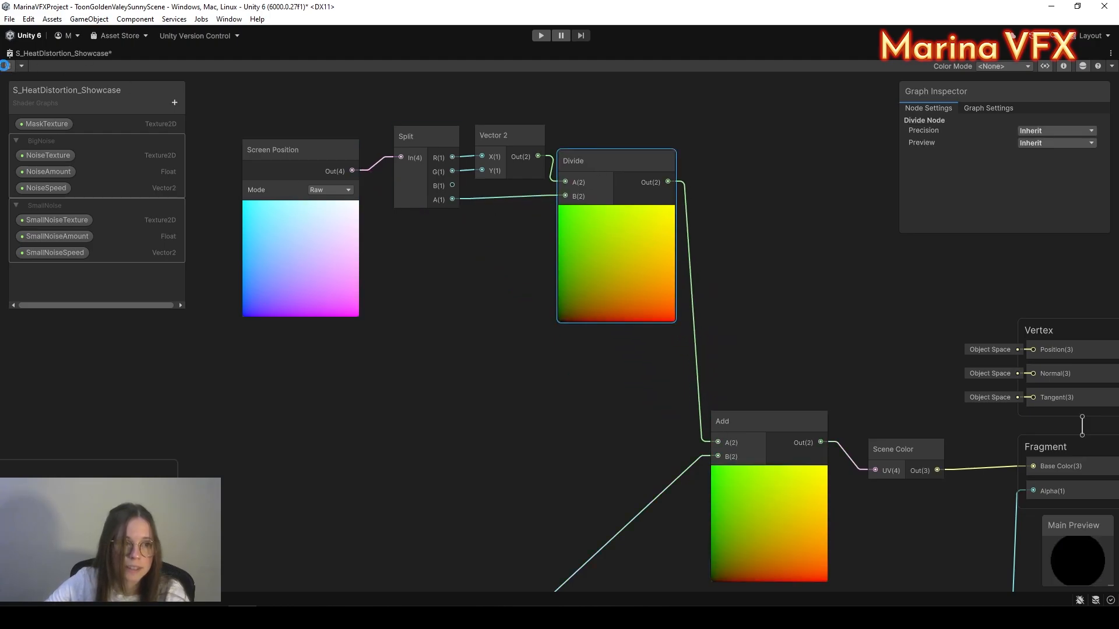
right_click(119, 52)
Step: Back in the full layout's Scene view, delete the heat-distortion-test object from the brazier scene
click(153, 60)
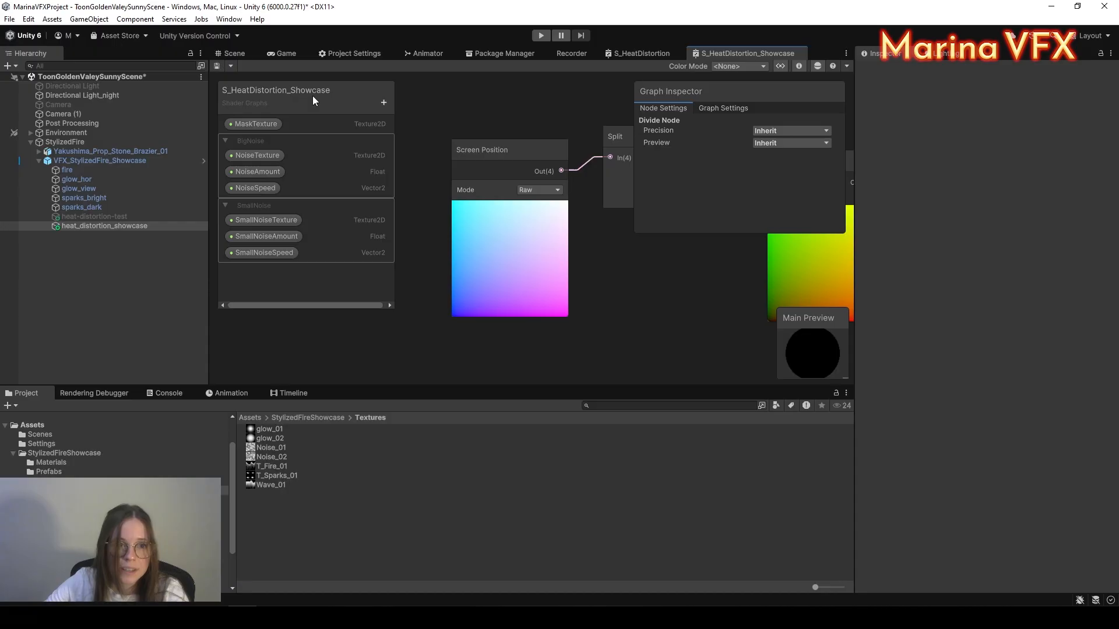
click(233, 53)
scroll(992, 364, down, 15)
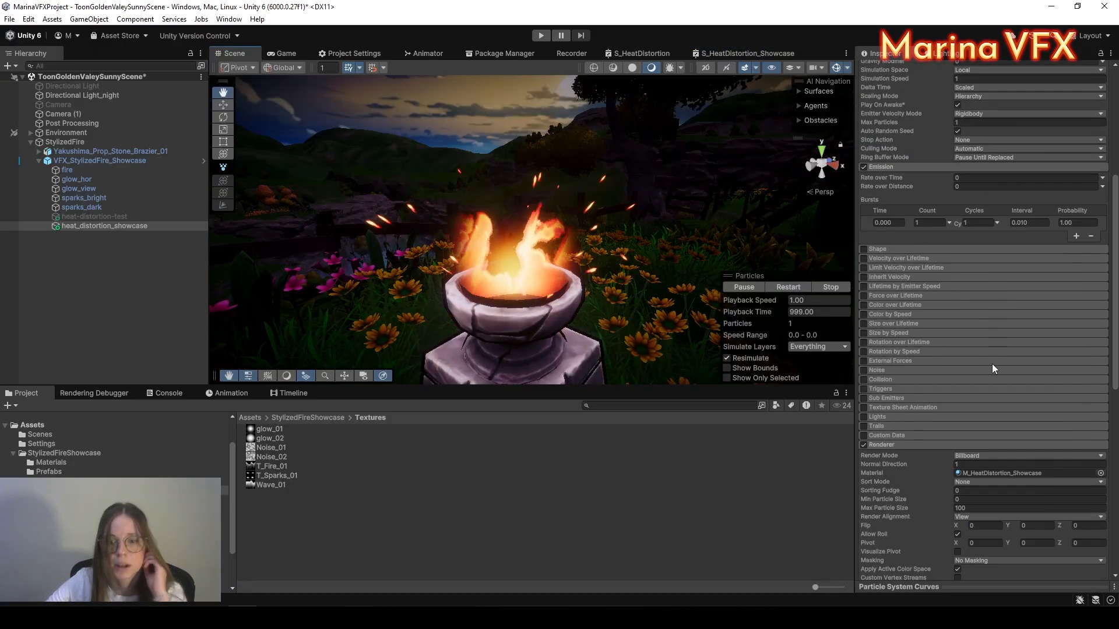
scroll(969, 400, up, 15)
scroll(624, 302, down, 3)
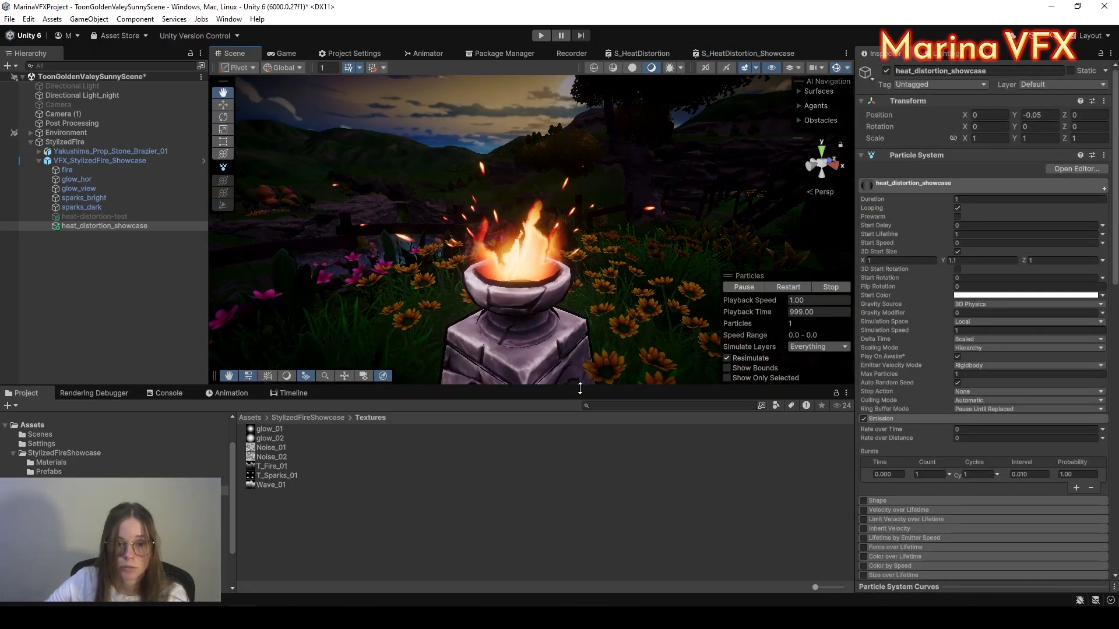
drag(579, 385, 569, 458)
scroll(595, 345, down, 2)
middle_drag(595, 345, 593, 315)
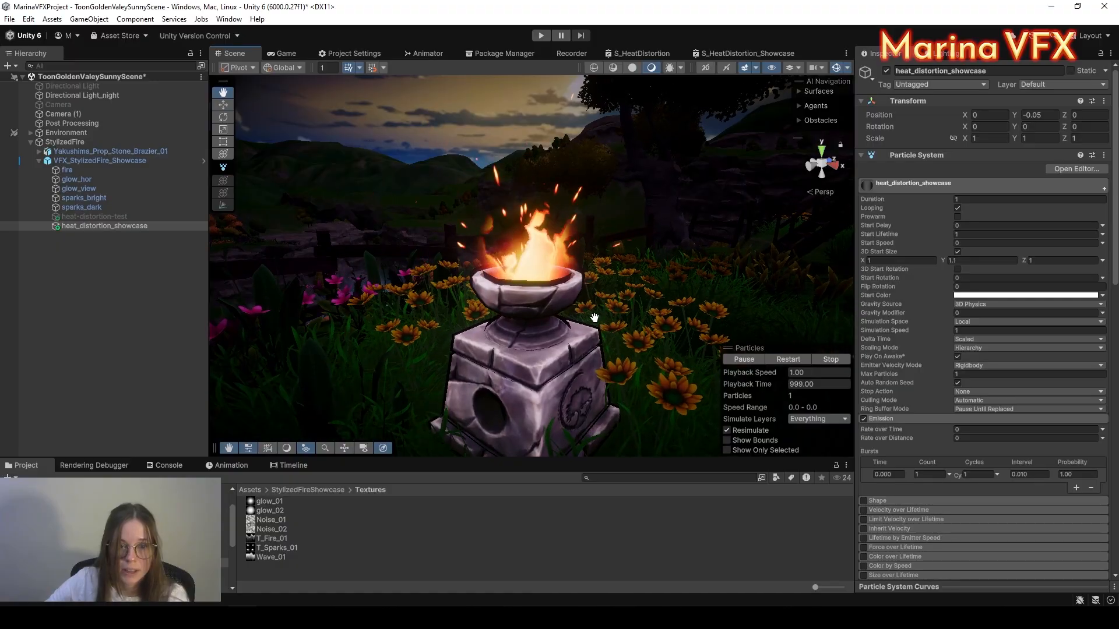
click(67, 217)
key(Delete)
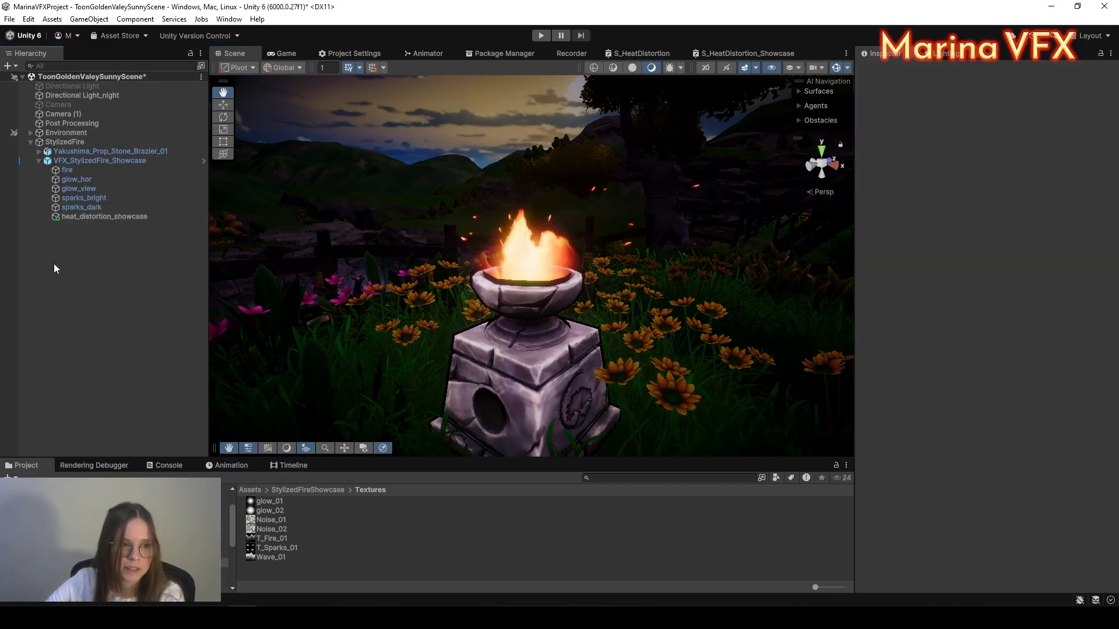
Step: Apply all overrides to the VFX_StylizedFire_Showcase prefab
click(73, 218)
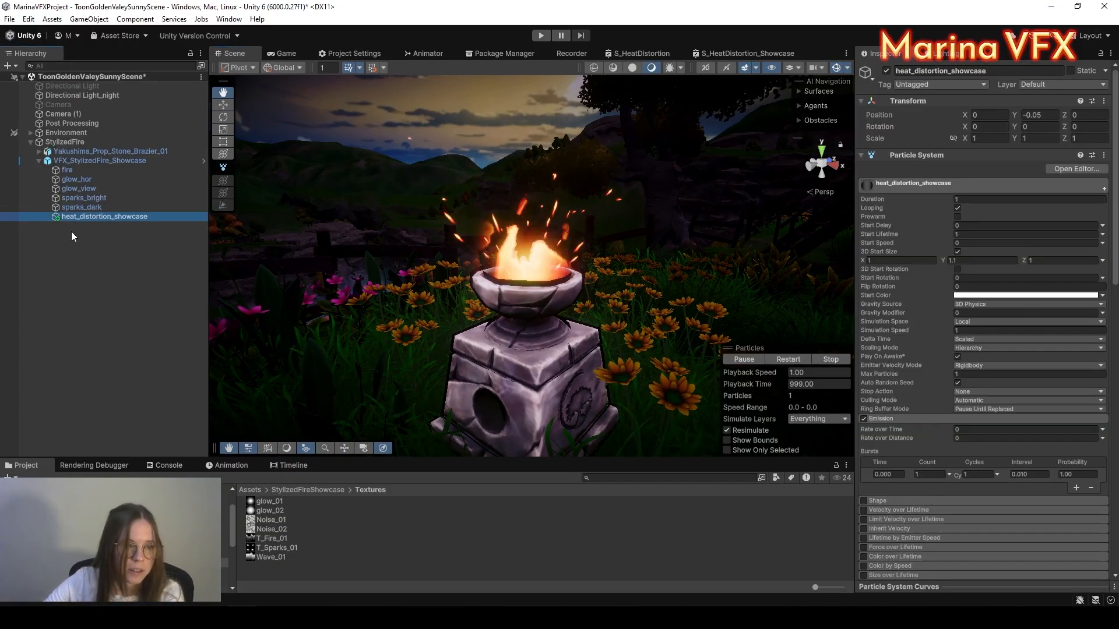
click(78, 163)
click(943, 116)
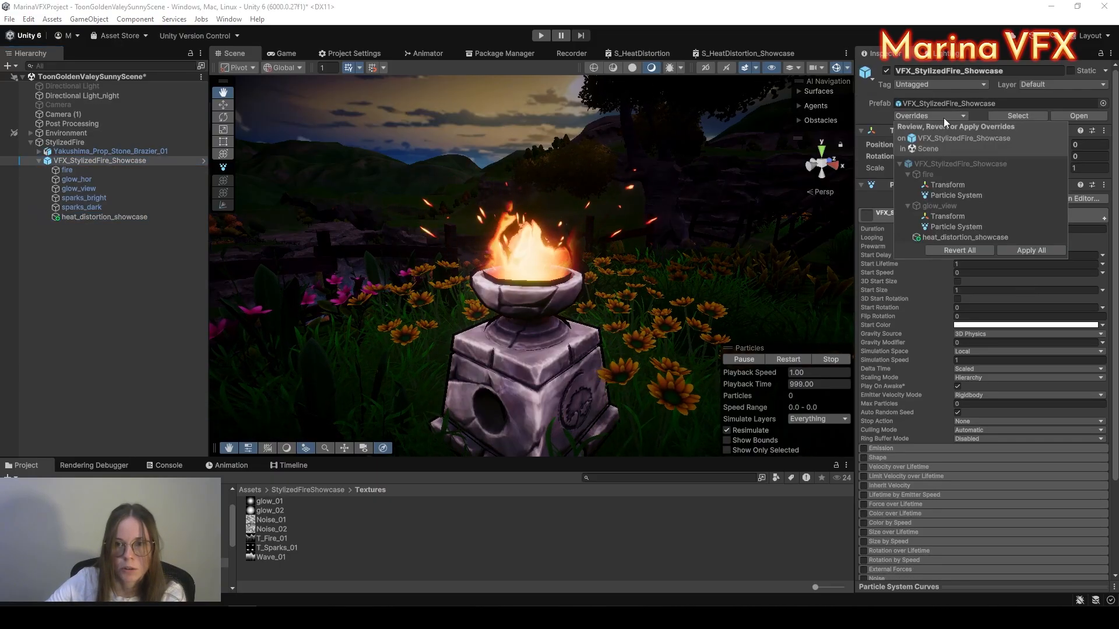
click(1042, 250)
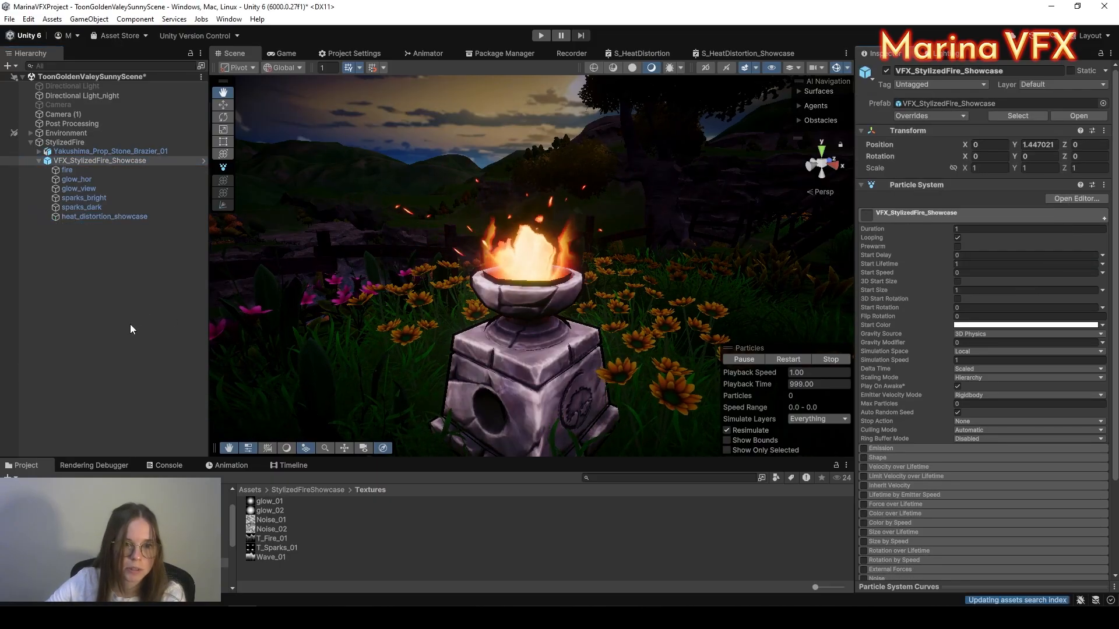
Step: Select heat_distortion_showcase with the Move tool active
click(103, 218)
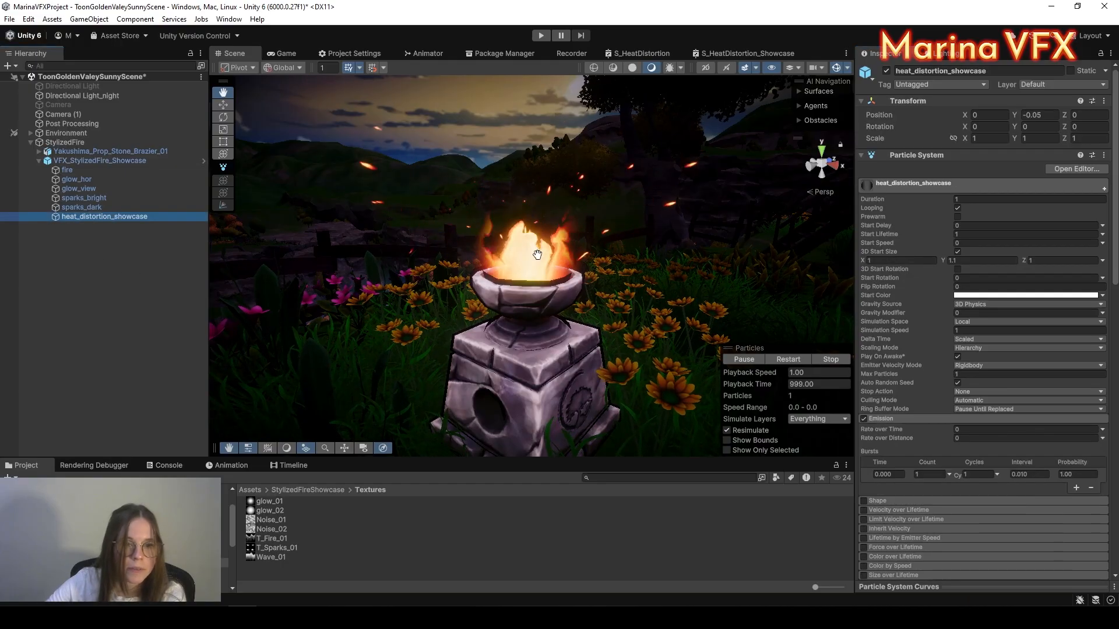
key(w)
click(529, 209)
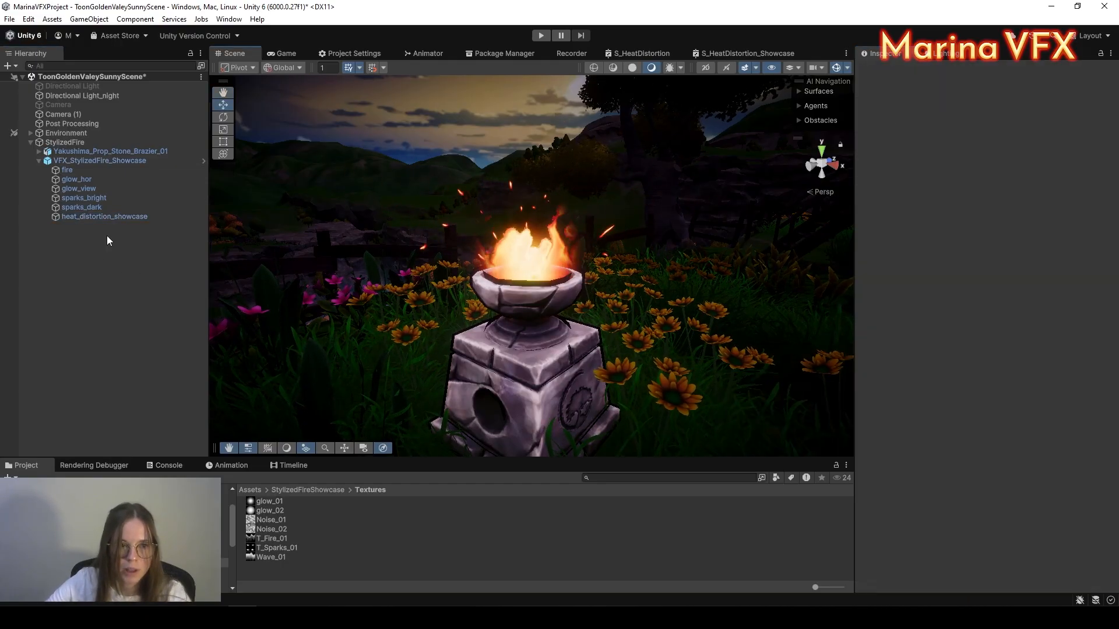
click(82, 219)
Step: Raise heat_distortion_showcase slightly to position Y 0.016 and frame the brazier
drag(530, 196, 533, 187)
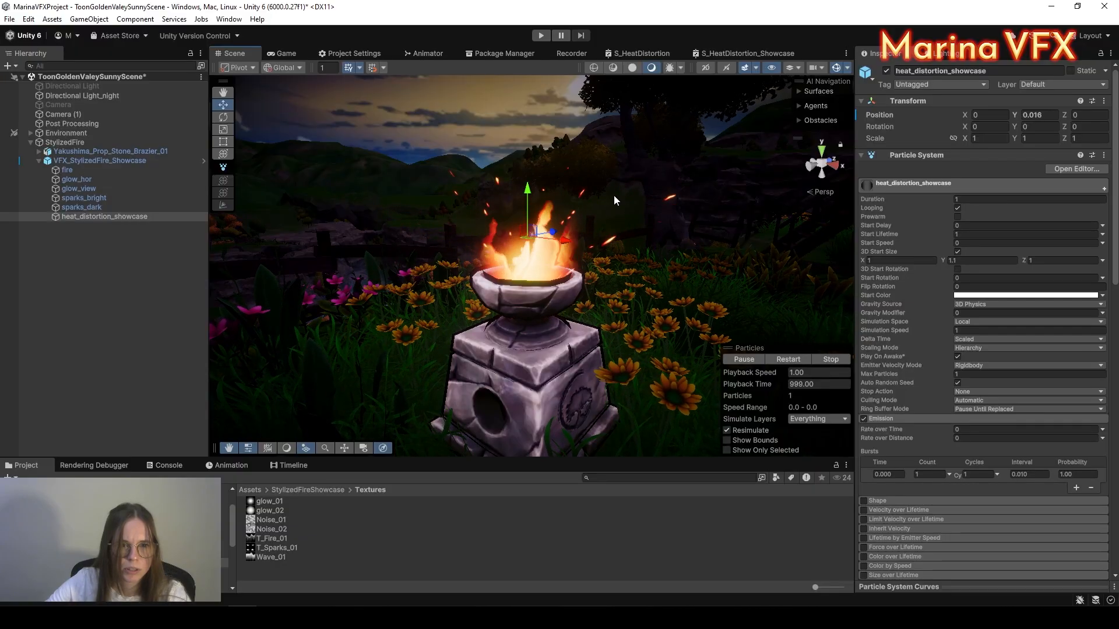
click(981, 260)
text(1)
scroll(534, 183, up, 2)
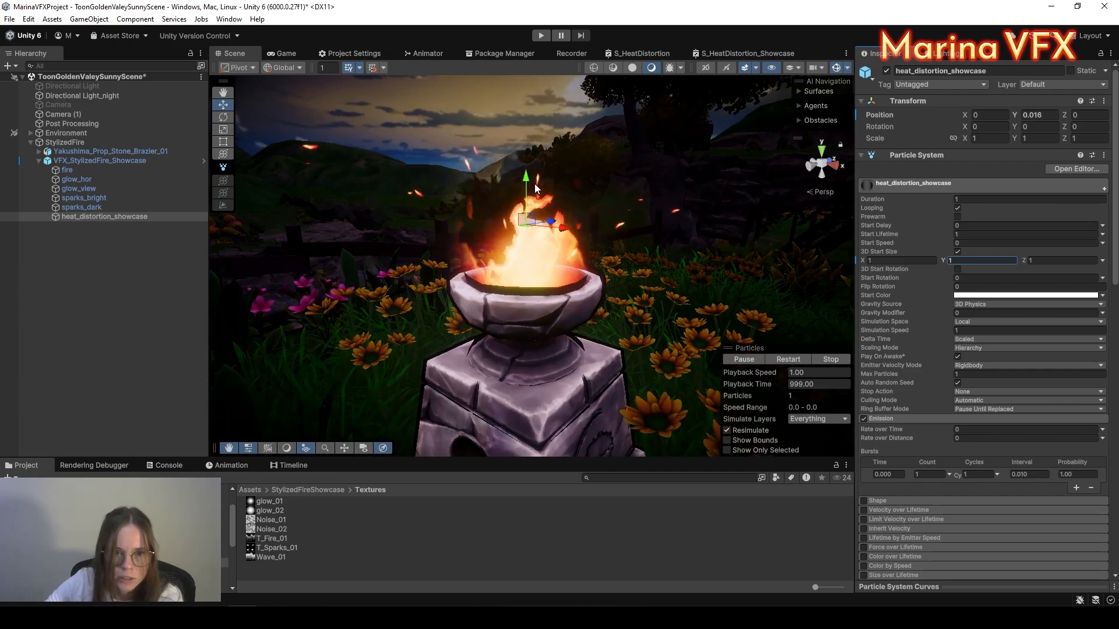
click(519, 191)
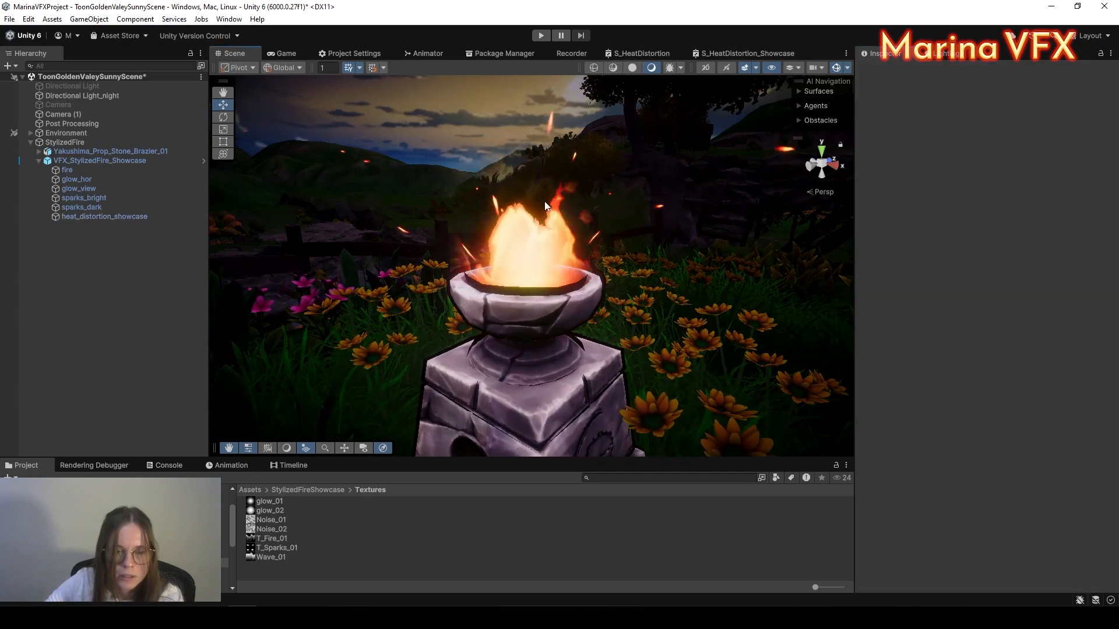
scroll(524, 190, down, 3)
middle_drag(539, 204, 552, 254)
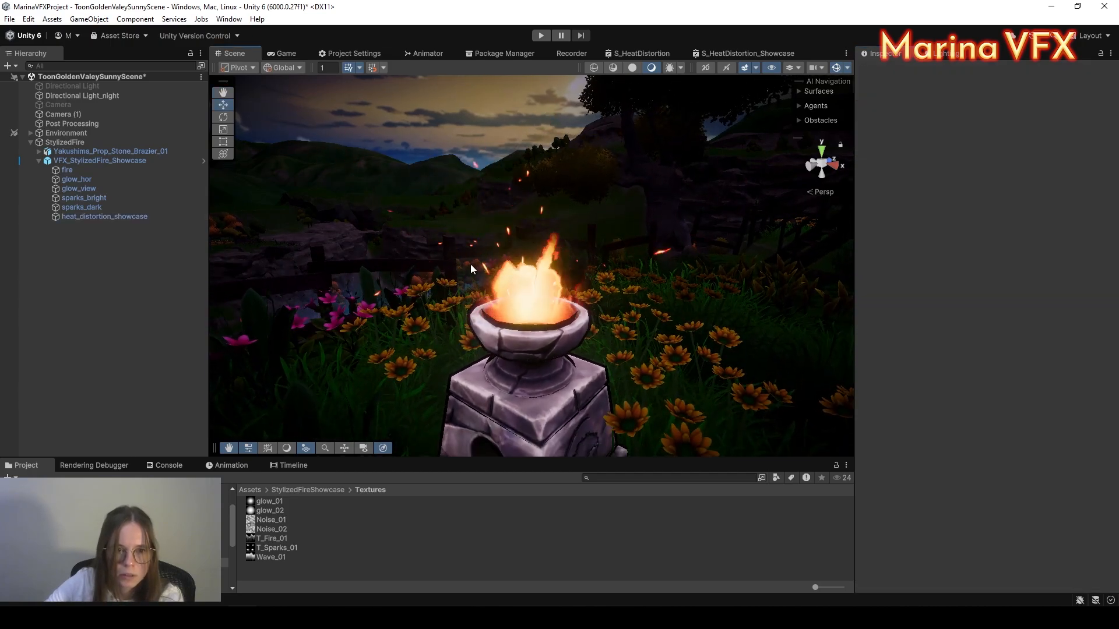
Step: Set heat_distortion_showcase's 3D Start Size to X 0.8 and Y 0.9
click(83, 220)
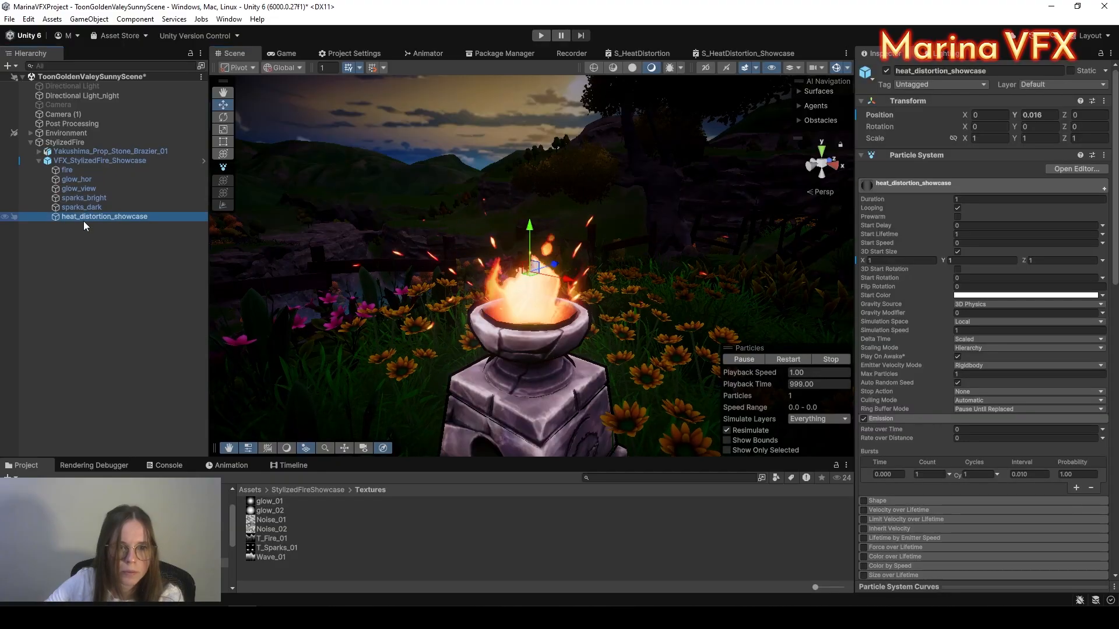
click(915, 260)
text(0.8)
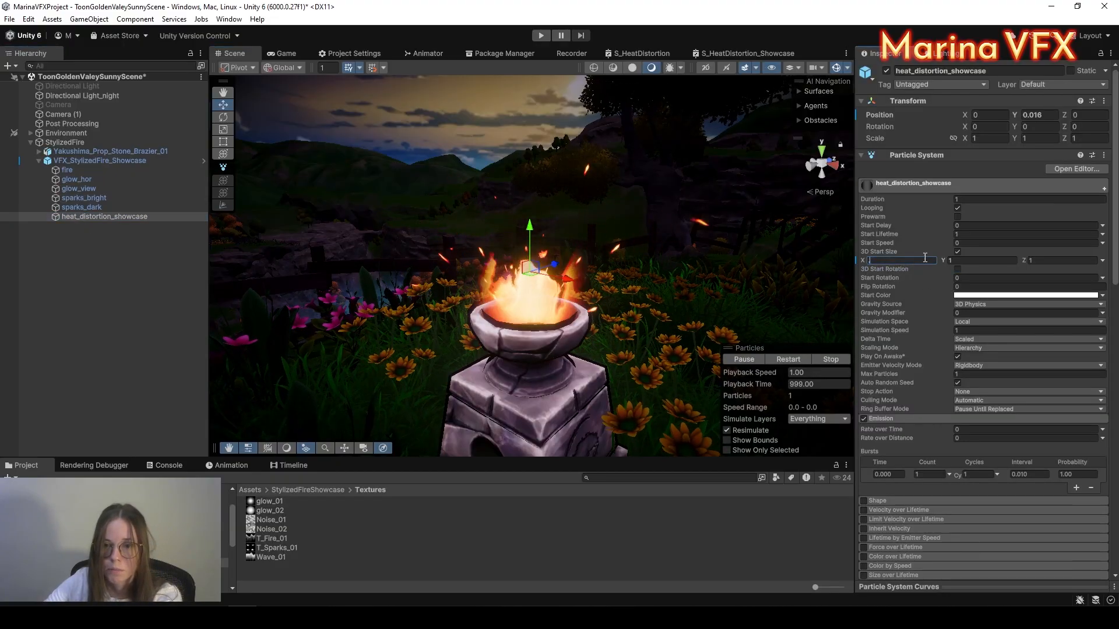
click(967, 260)
text(0.9)
scroll(526, 309, up, 3)
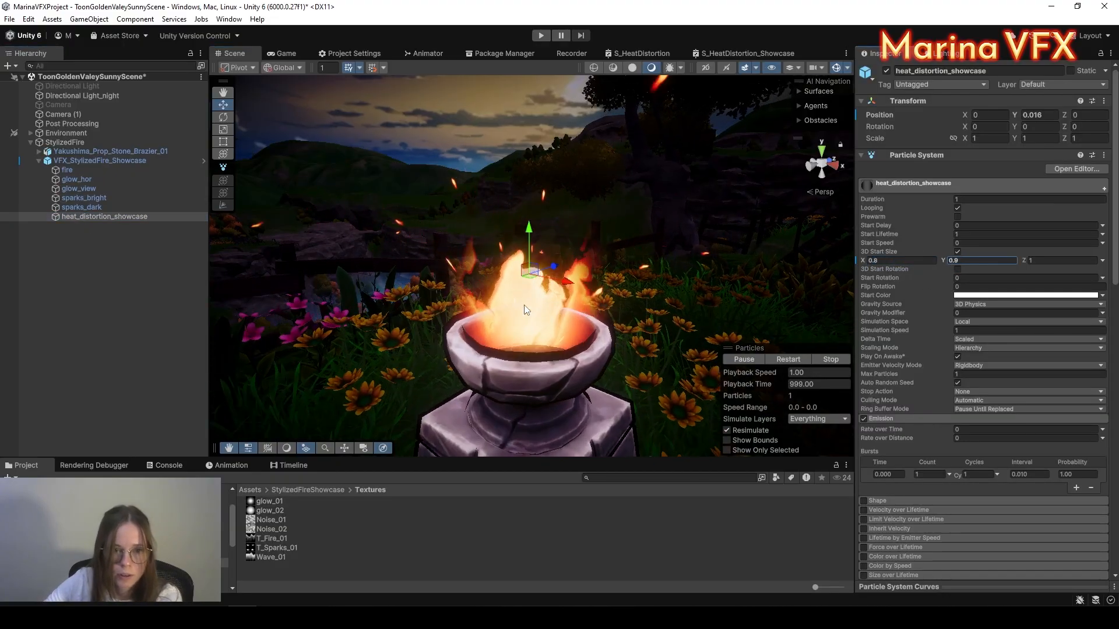
Step: Apply the pending overrides on the VFX_StylizedFire_Showcase prefab
click(82, 159)
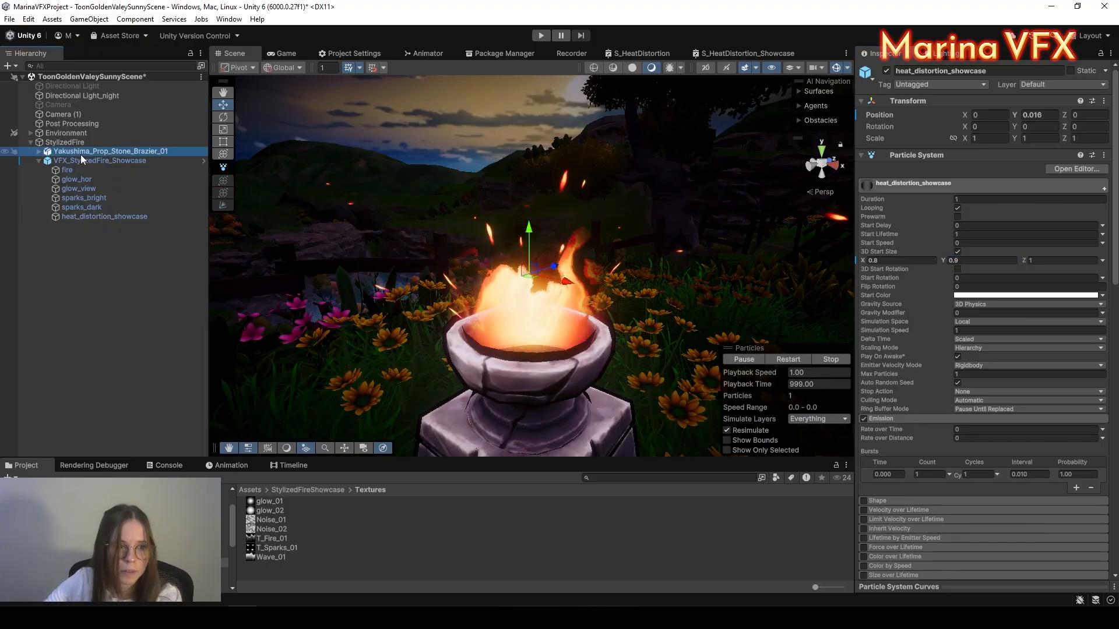
click(944, 115)
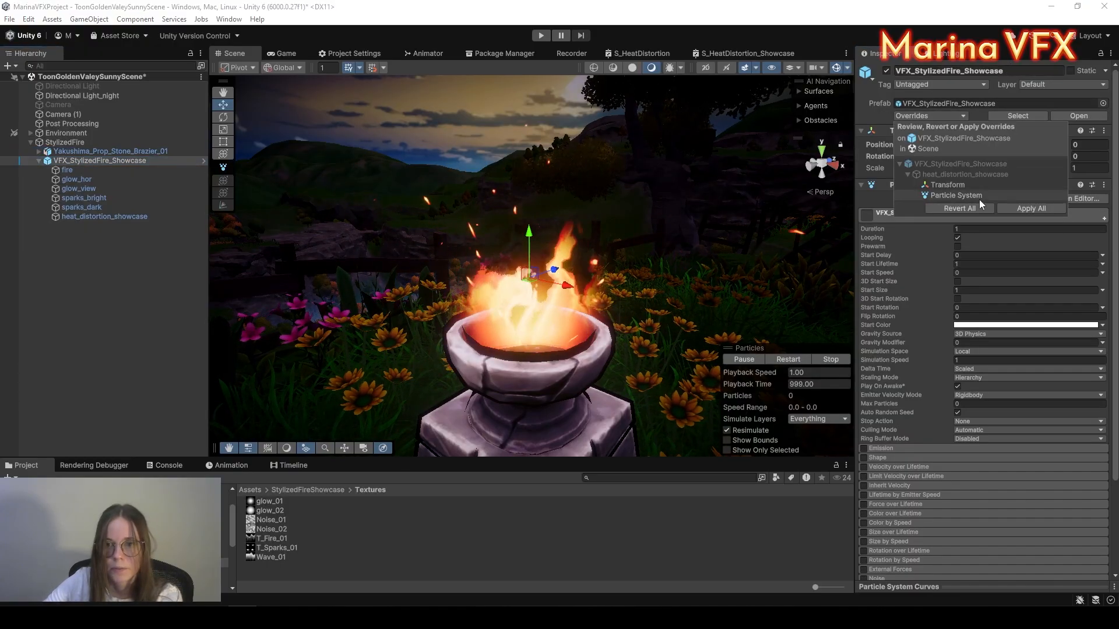
scroll(602, 315, down, 2)
scroll(599, 298, down, 2)
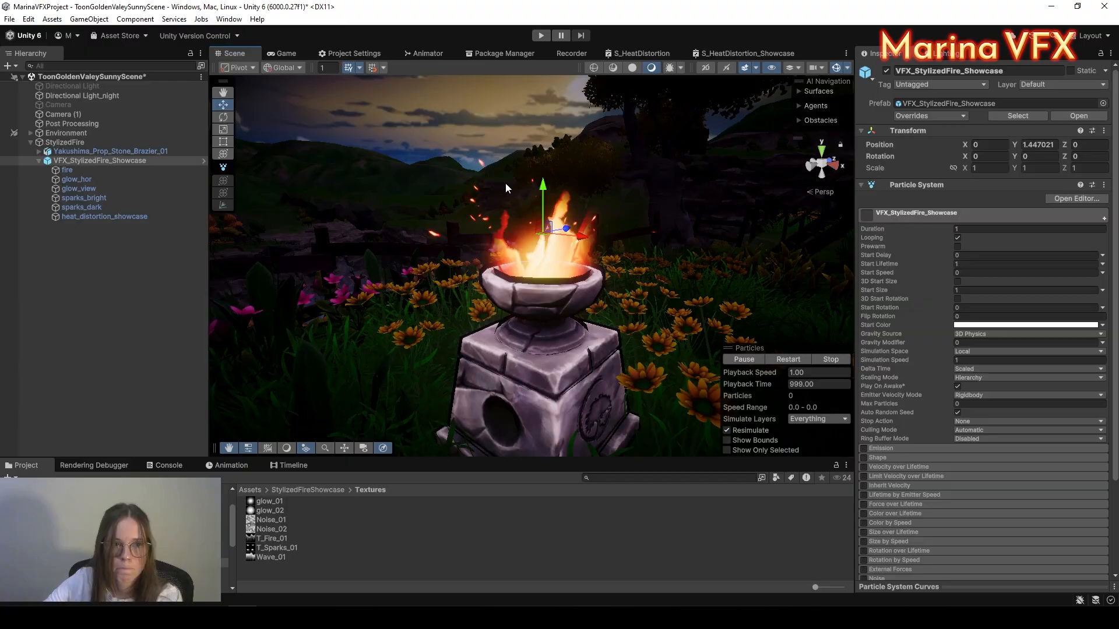
Step: Switch to the Game view and maximize it to fill the editor
click(282, 53)
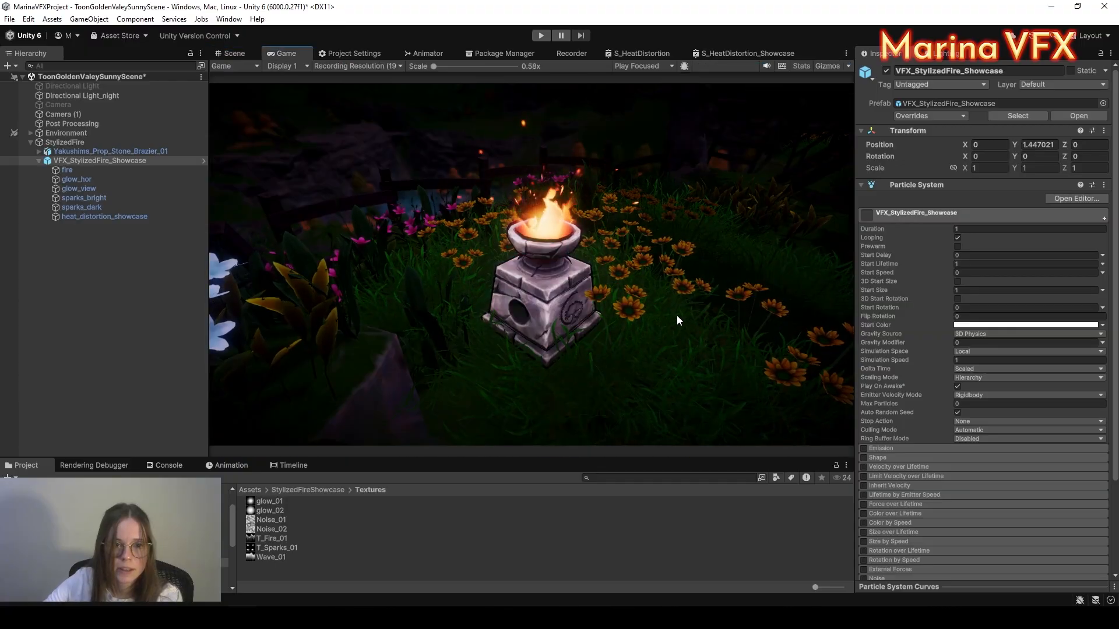
right_click(274, 59)
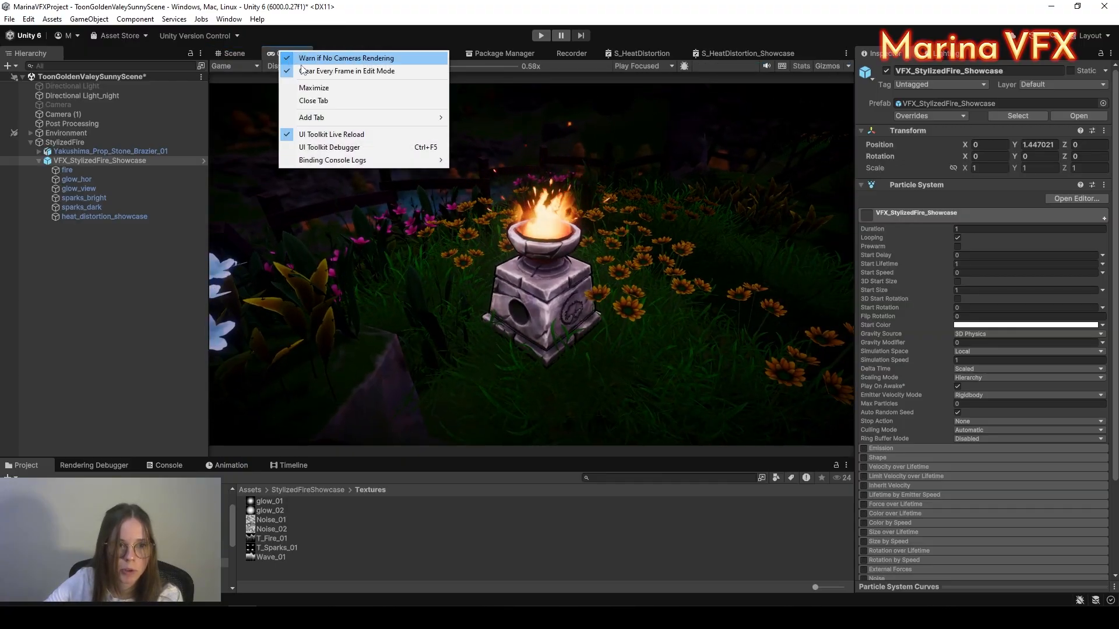
click(306, 89)
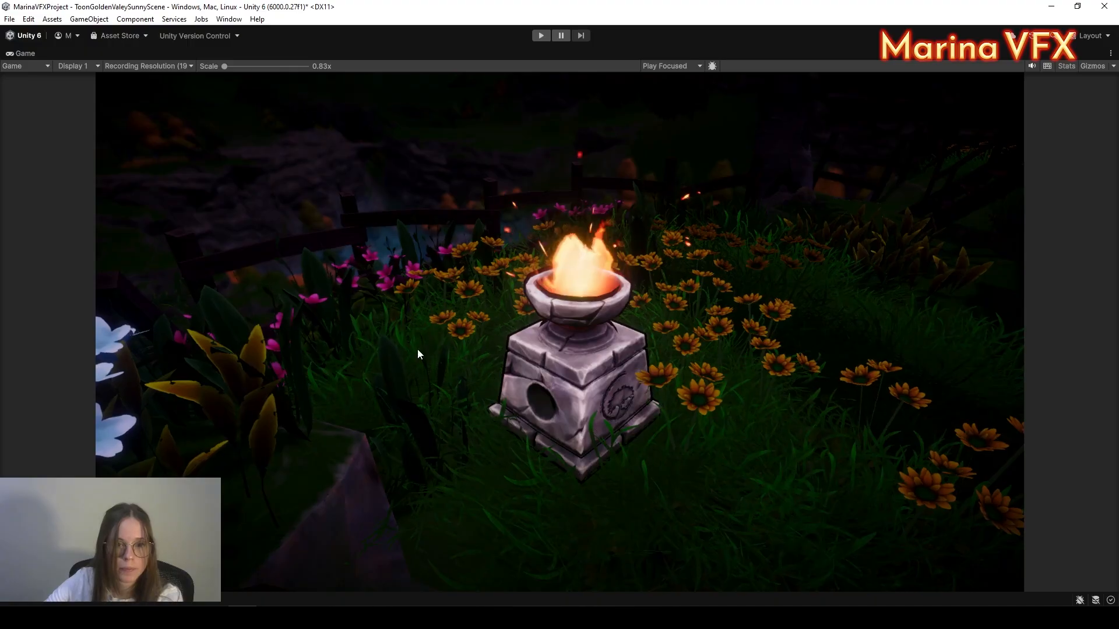